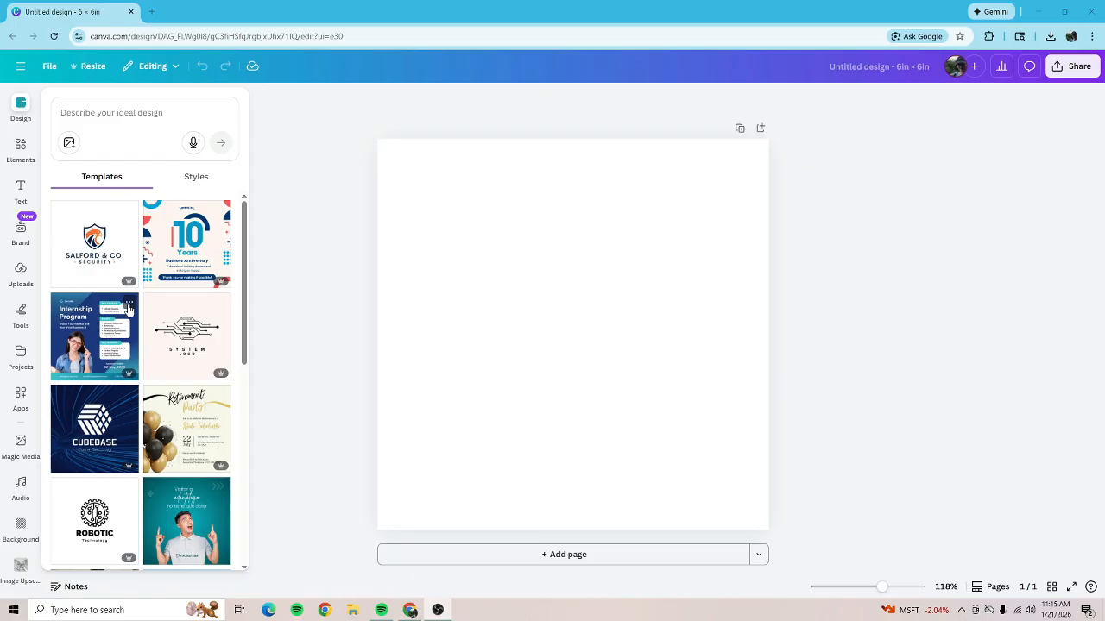
- Search the design templates for "Flyer yoga"
{"action": "scroll", "coordinate": [138, 311], "scroll_direction": "down", "scroll_amount": 3}
{"action": "scroll", "coordinate": [170, 330], "scroll_direction": "down", "scroll_amount": 3}
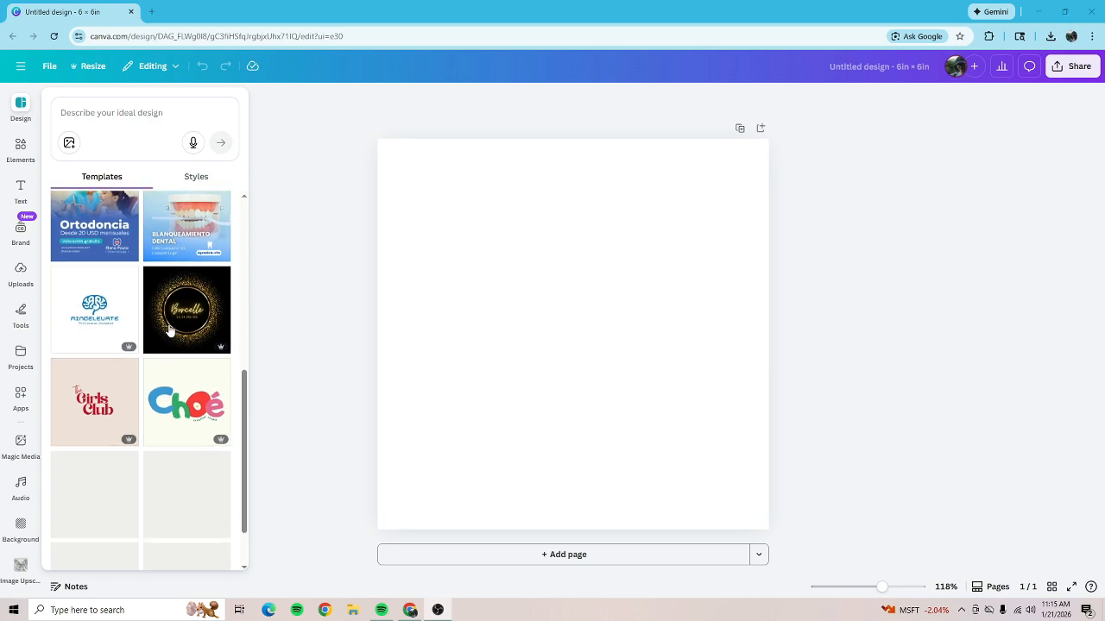
{"action": "scroll", "coordinate": [170, 330], "scroll_direction": "down", "scroll_amount": 5}
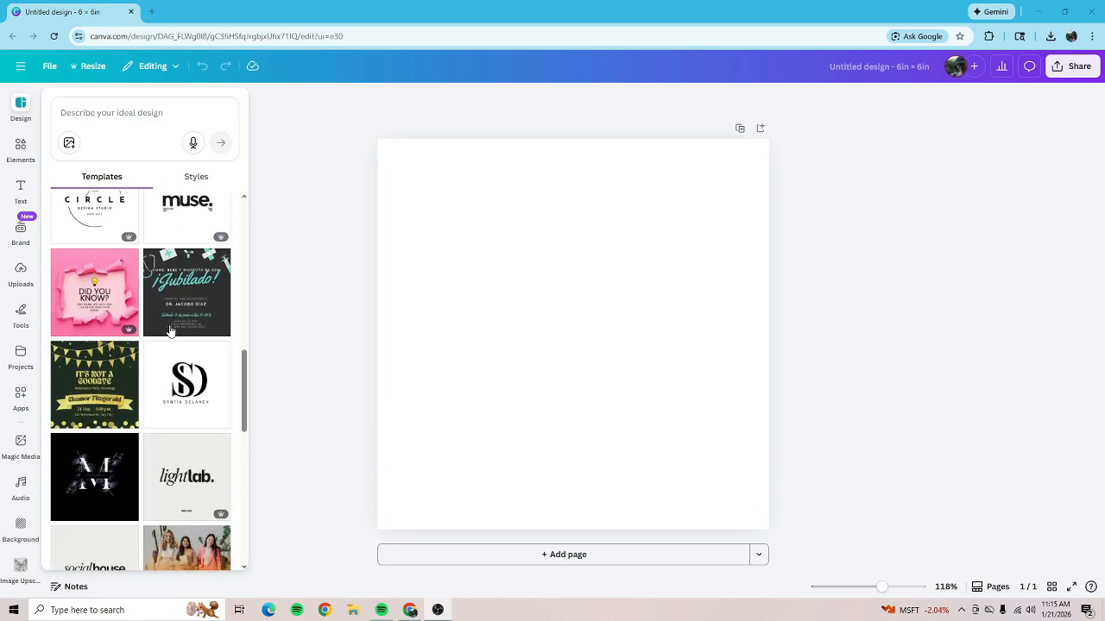
{"action": "scroll", "coordinate": [170, 330], "scroll_direction": "down", "scroll_amount": 1}
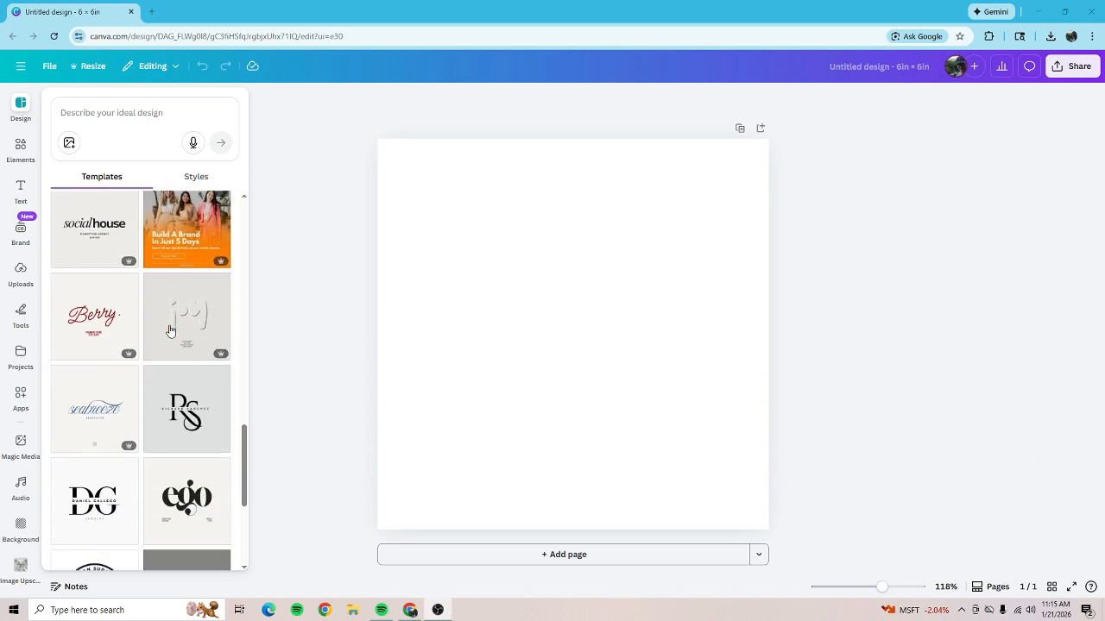
{"action": "scroll", "coordinate": [170, 330], "scroll_direction": "up", "scroll_amount": 1}
{"action": "left_click", "coordinate": [141, 113]}
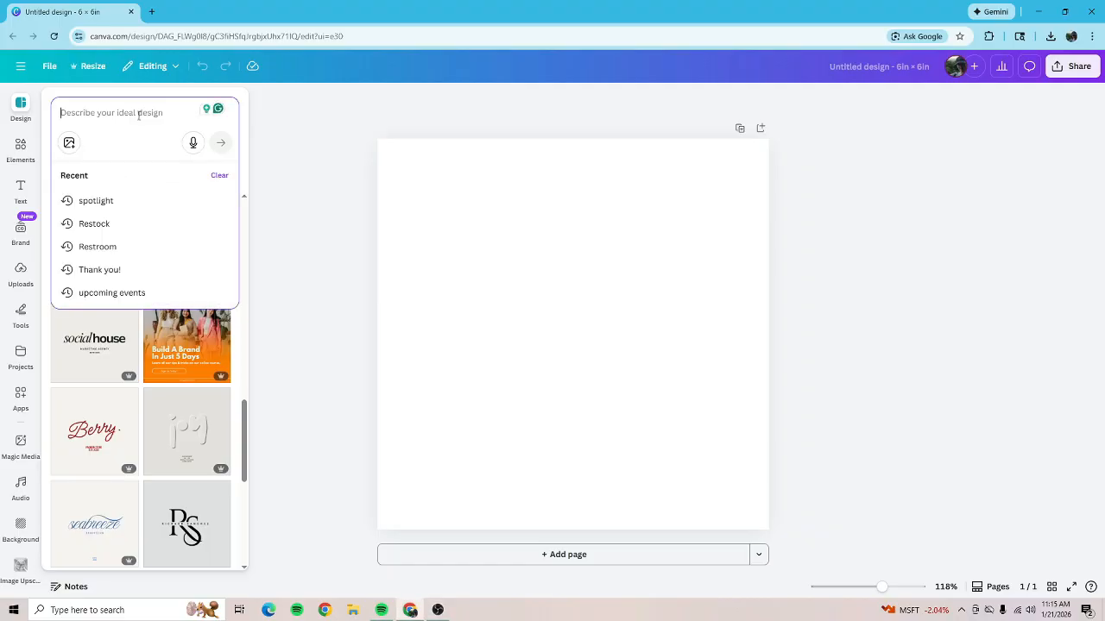
{"action": "type", "text": "Flyer"}
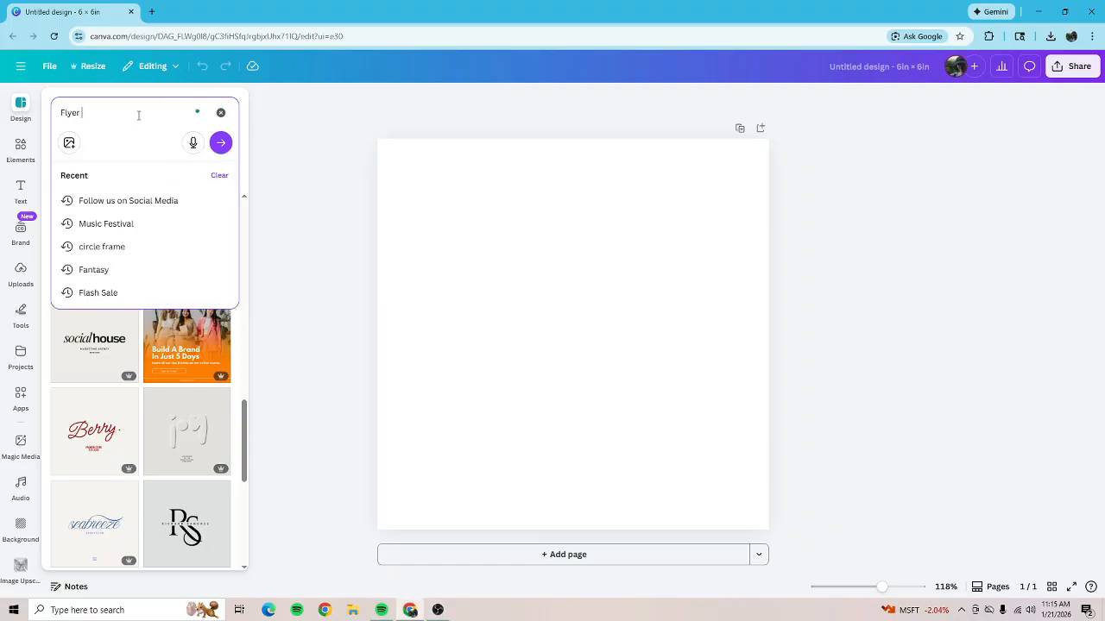
{"action": "type", "text": " yoga"}
{"action": "key", "text": "Return"}
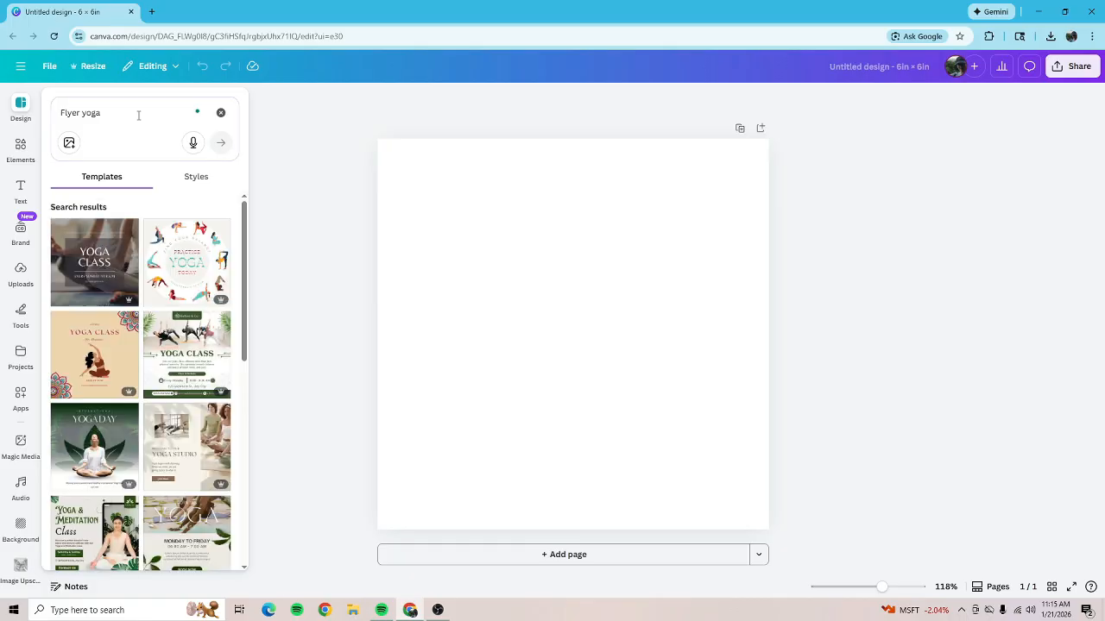
- Apply the purple sunset Yoga Classes template, with a woman bending backwards in front of a phone, to the blank page
{"action": "scroll", "coordinate": [180, 298], "scroll_direction": "down", "scroll_amount": 5}
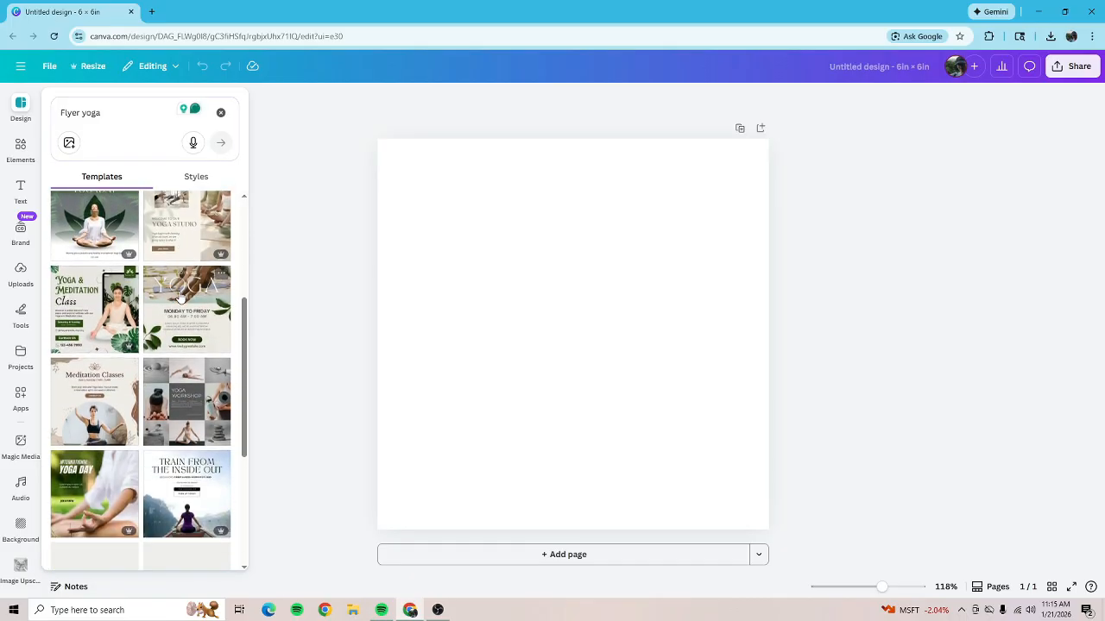
{"action": "scroll", "coordinate": [180, 298], "scroll_direction": "down", "scroll_amount": 3}
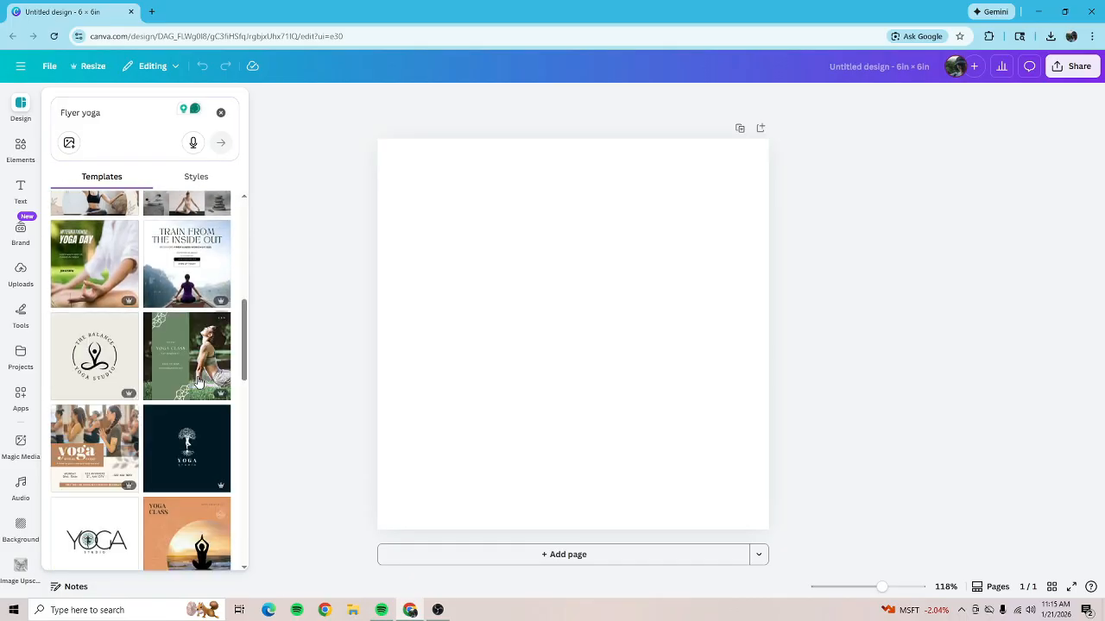
{"action": "scroll", "coordinate": [197, 382], "scroll_direction": "down", "scroll_amount": 3}
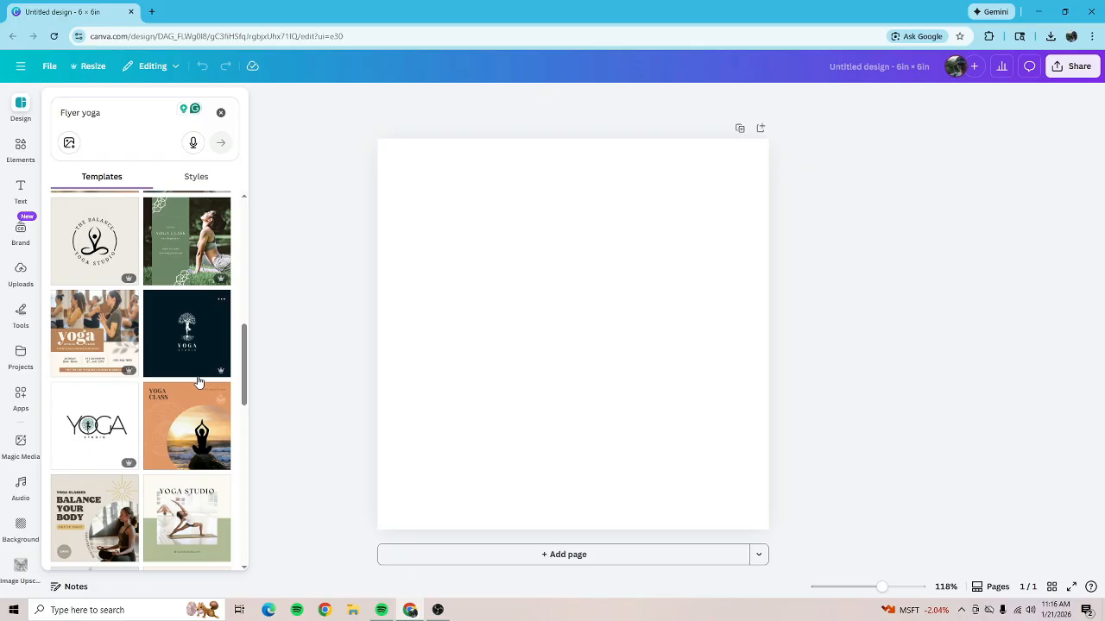
{"action": "scroll", "coordinate": [197, 381], "scroll_direction": "down", "scroll_amount": 3}
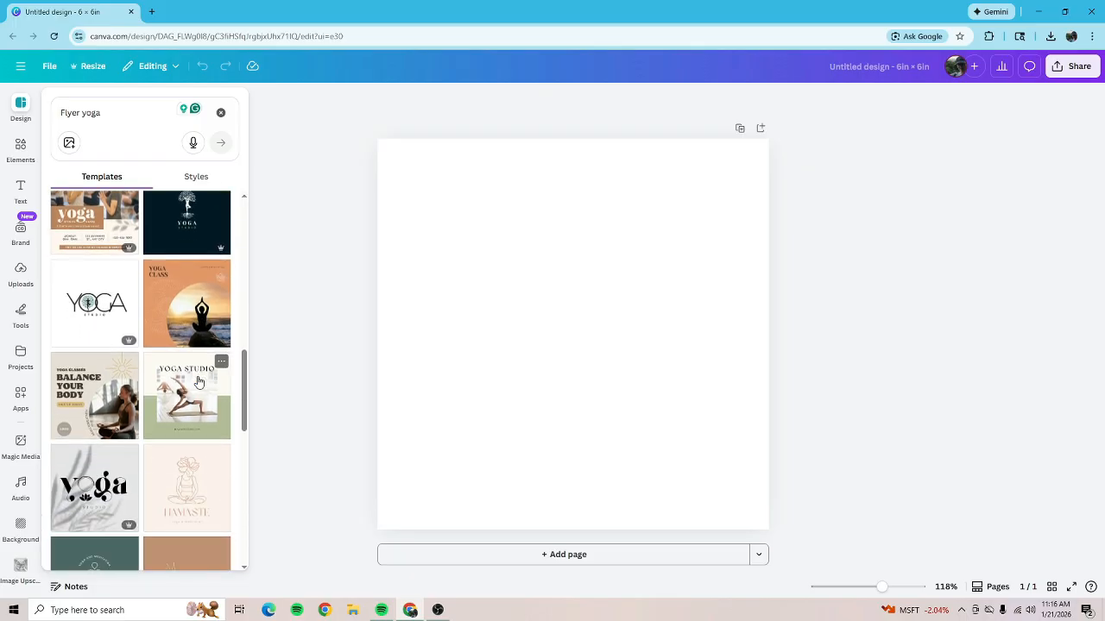
{"action": "scroll", "coordinate": [197, 381], "scroll_direction": "down", "scroll_amount": 4}
{"action": "scroll", "coordinate": [198, 381], "scroll_direction": "down", "scroll_amount": 2}
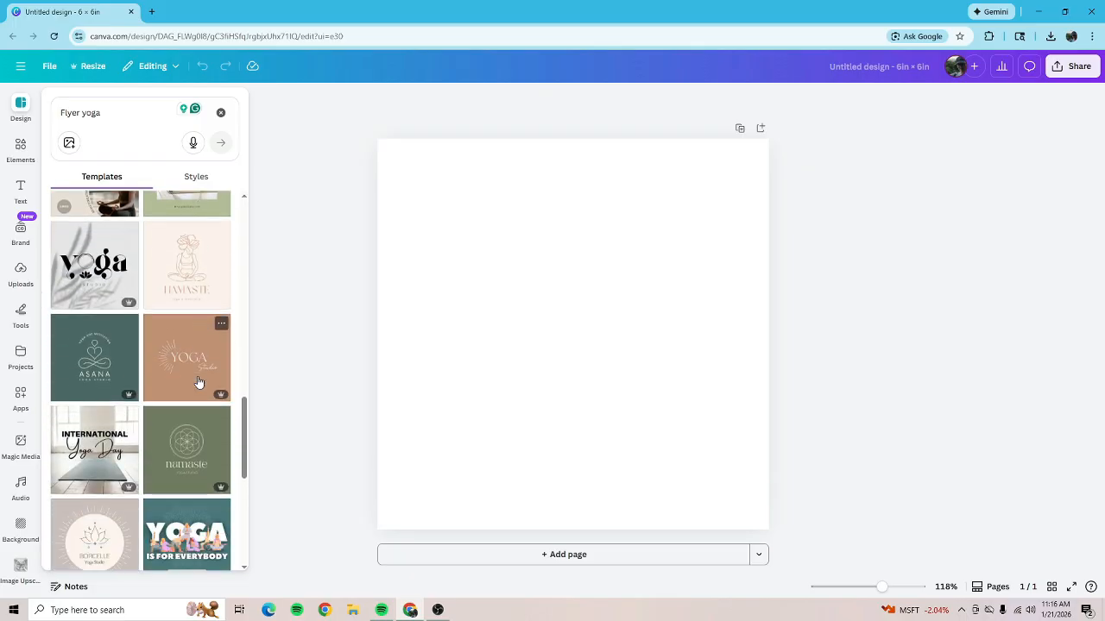
{"action": "scroll", "coordinate": [197, 382], "scroll_direction": "down", "scroll_amount": 4}
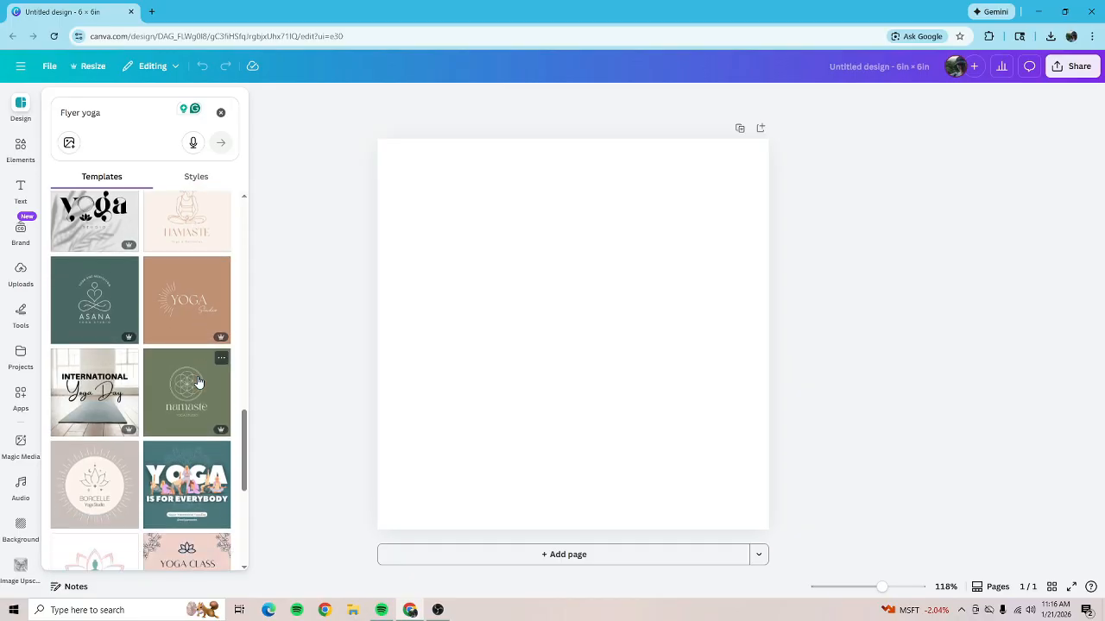
{"action": "scroll", "coordinate": [198, 381], "scroll_direction": "down", "scroll_amount": 3}
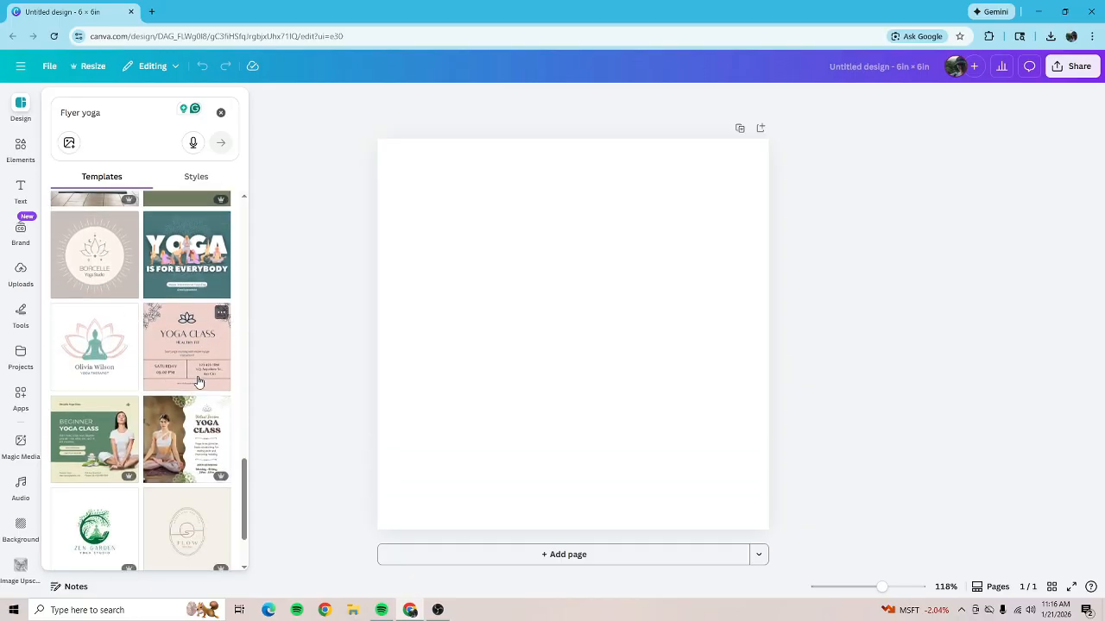
{"action": "scroll", "coordinate": [198, 381], "scroll_direction": "down", "scroll_amount": 3}
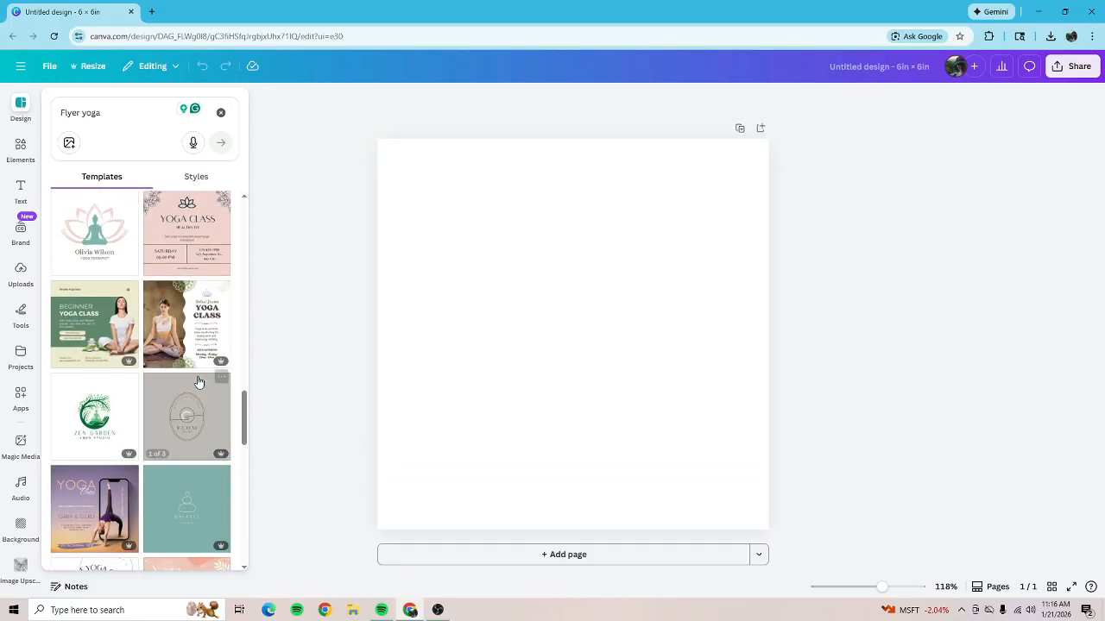
{"action": "scroll", "coordinate": [198, 382], "scroll_direction": "down", "scroll_amount": 2}
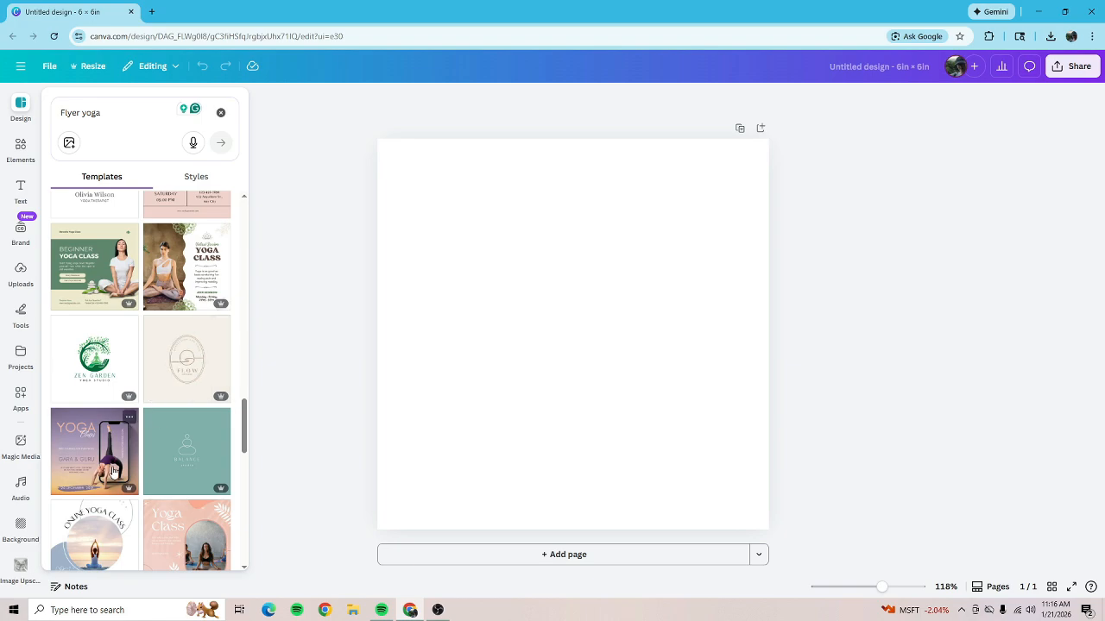
{"action": "left_click", "coordinate": [131, 461]}
- Inspect the template's individual elements by selecting the background, the YOGA title, the Classes text and the woman's photo, ending with nothing selected
{"action": "left_click", "coordinate": [721, 353]}
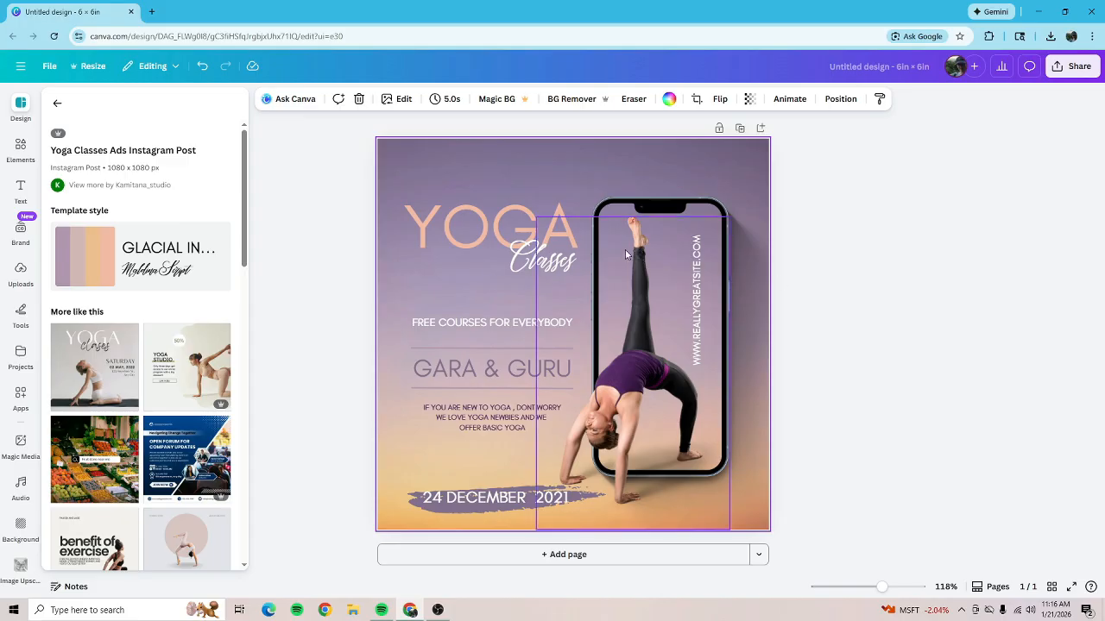
{"action": "left_click", "coordinate": [527, 217]}
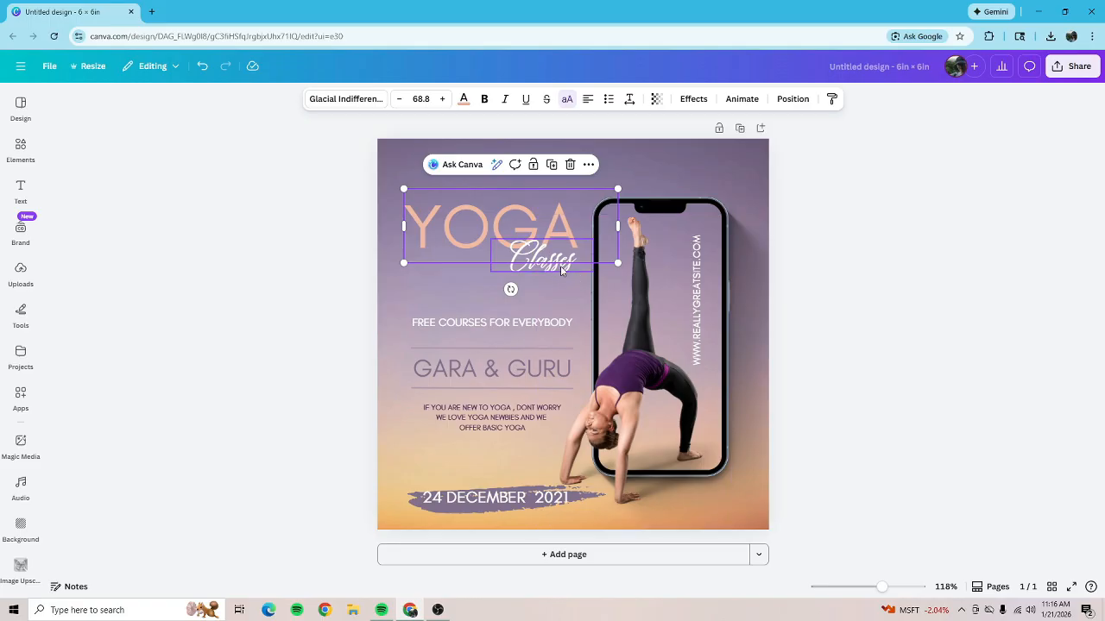
{"action": "left_click", "coordinate": [561, 270]}
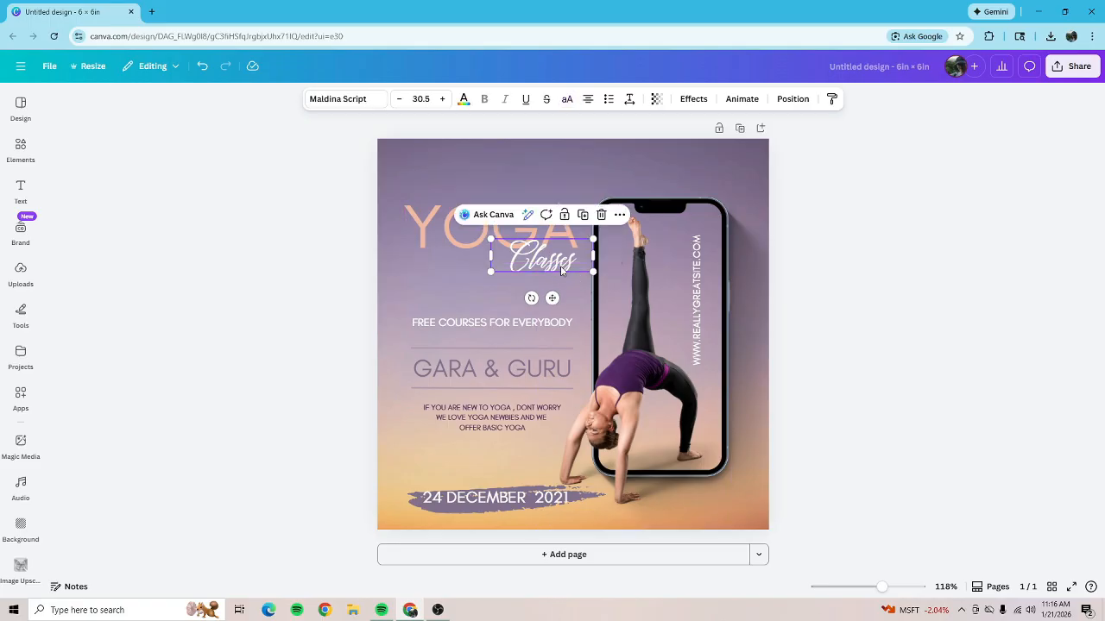
{"action": "left_click", "coordinate": [621, 415]}
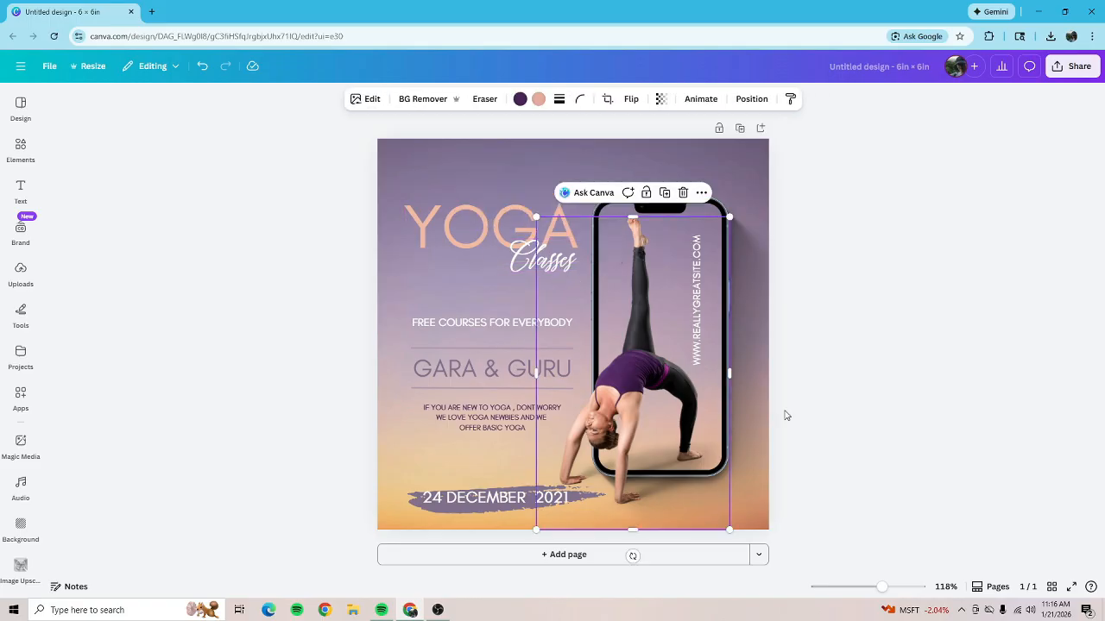
{"action": "left_click", "coordinate": [871, 389]}
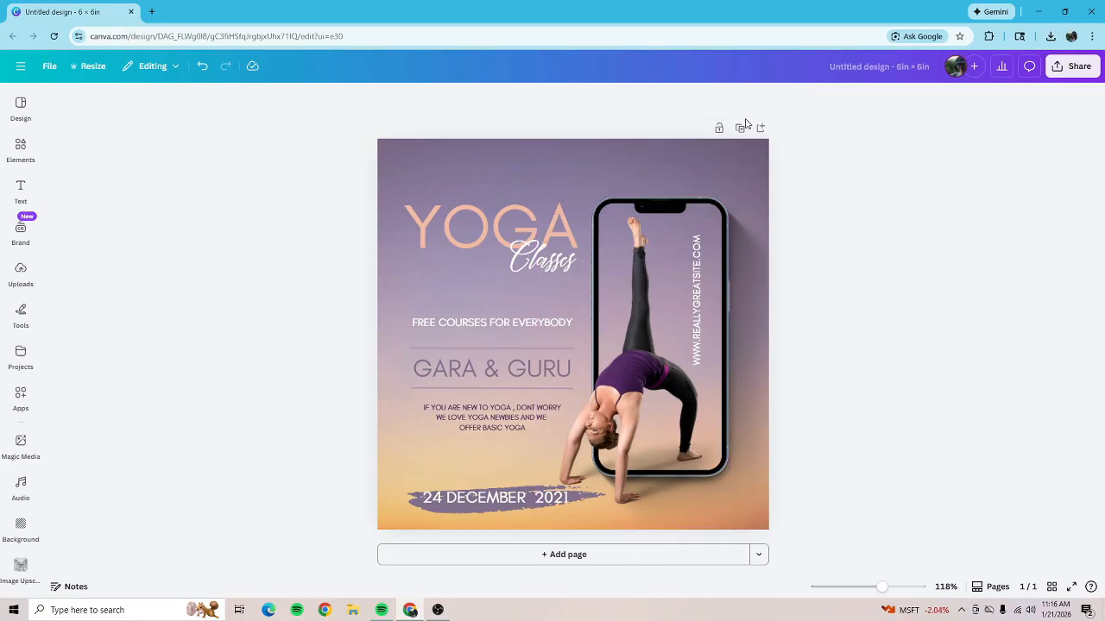
- Duplicate the yoga page and delete all elements and the background image from the copy to leave it blank
{"action": "left_click", "coordinate": [743, 129]}
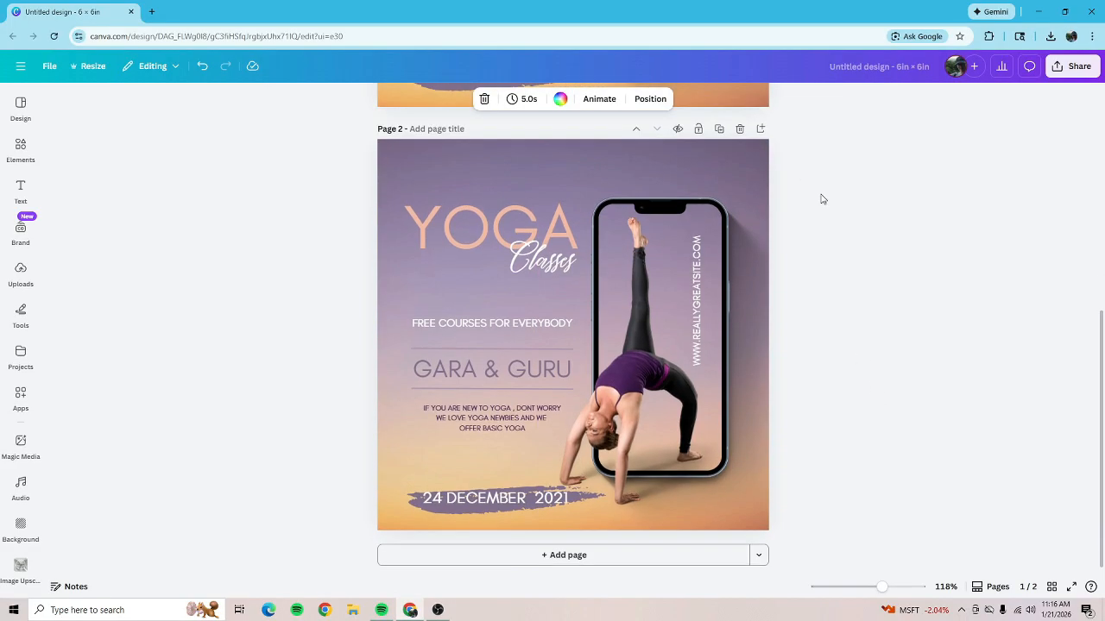
{"action": "left_click_drag", "start_coordinate": [935, 211], "coordinate": [166, 517]}
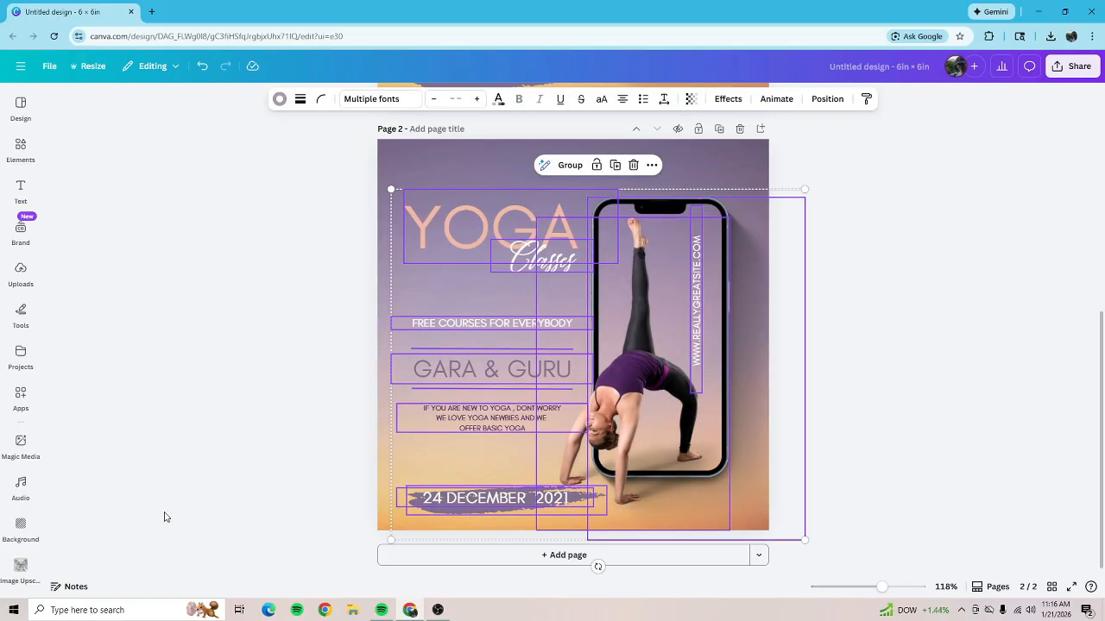
{"action": "left_click", "coordinate": [634, 165]}
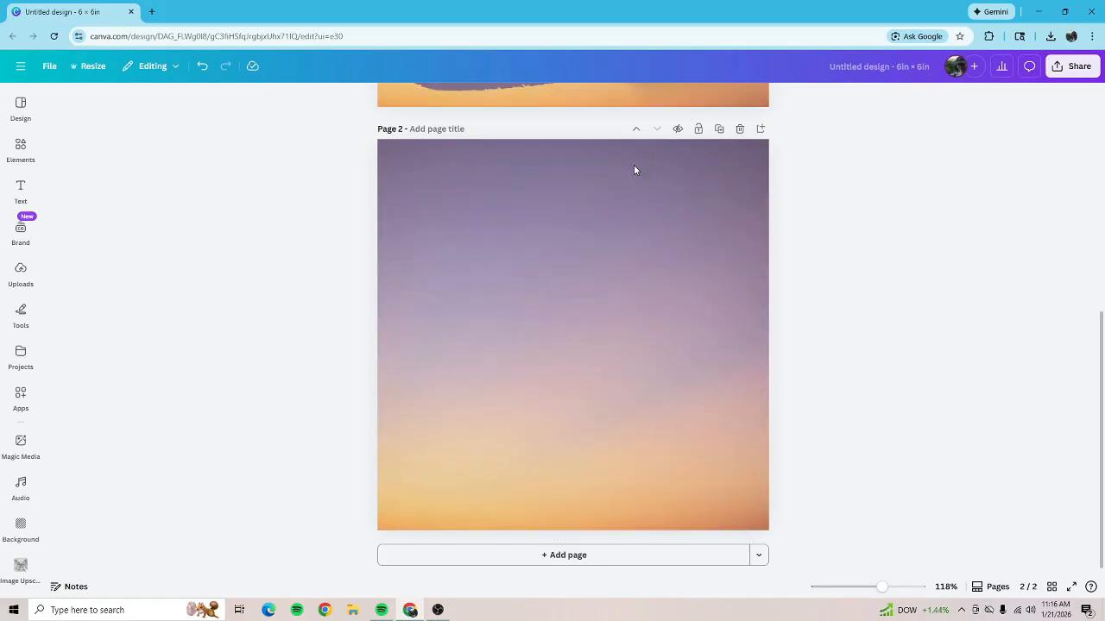
{"action": "left_click", "coordinate": [645, 225]}
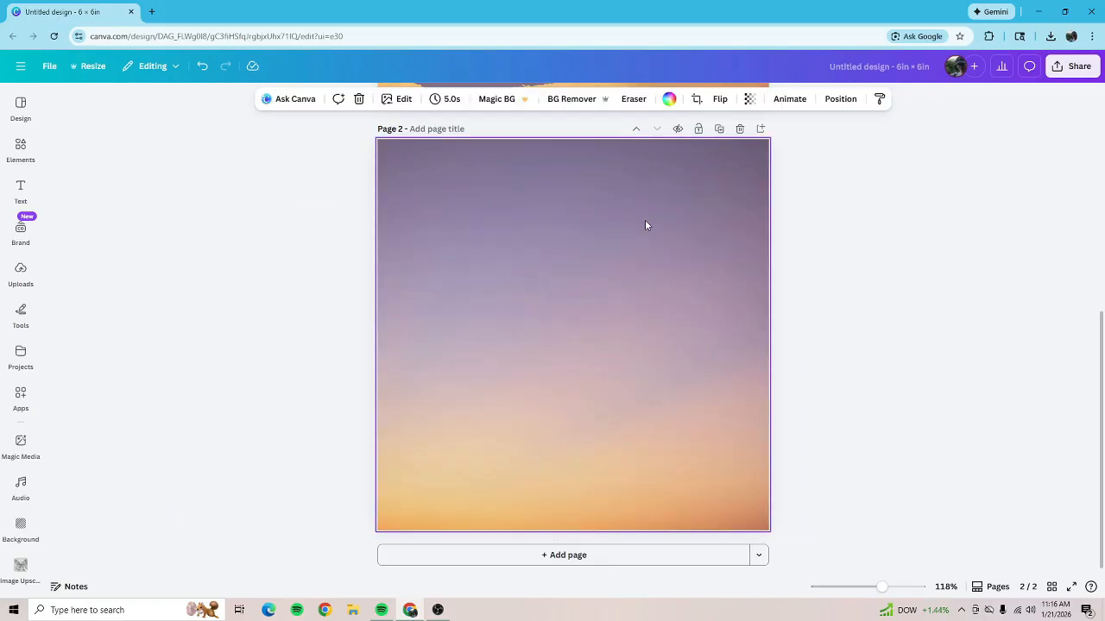
{"action": "left_click", "coordinate": [359, 102]}
- Move the yoga page down one position, below the blank page
{"action": "scroll", "coordinate": [913, 269], "scroll_direction": "up", "scroll_amount": 3}
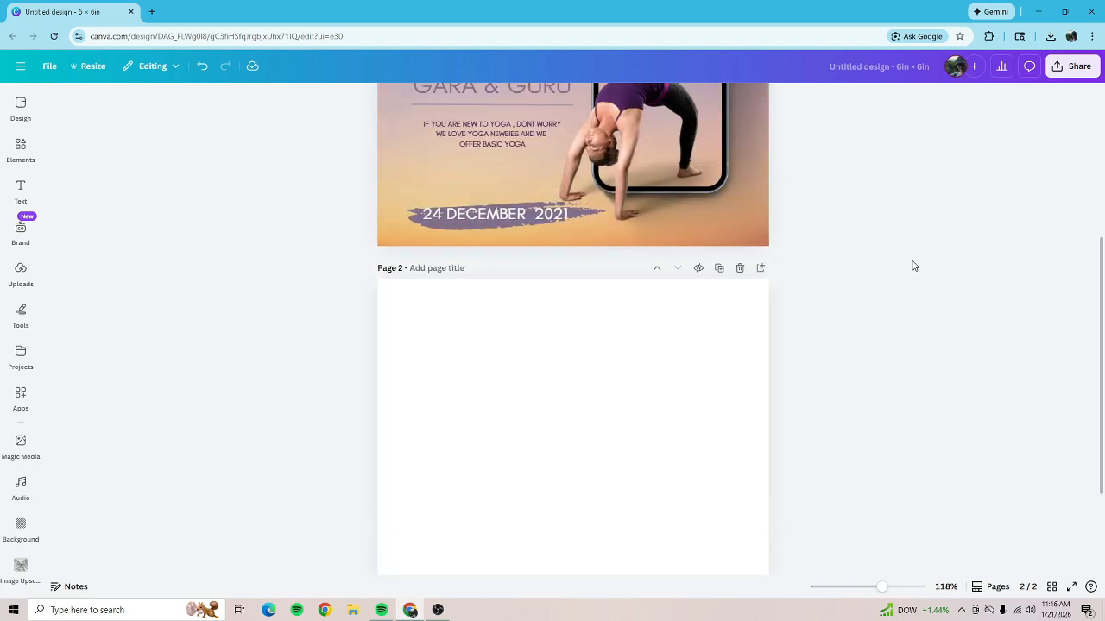
{"action": "scroll", "coordinate": [913, 274], "scroll_direction": "up", "scroll_amount": 2}
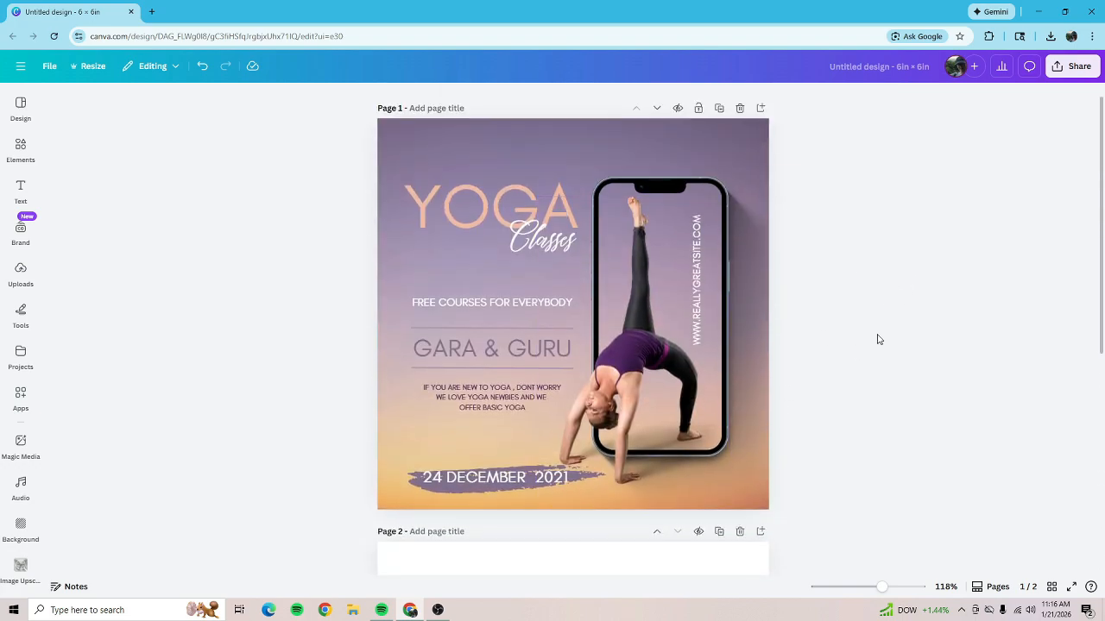
{"action": "scroll", "coordinate": [877, 340], "scroll_direction": "down", "scroll_amount": 2}
{"action": "scroll", "coordinate": [878, 343], "scroll_direction": "up", "scroll_amount": 2}
{"action": "left_click", "coordinate": [661, 113]}
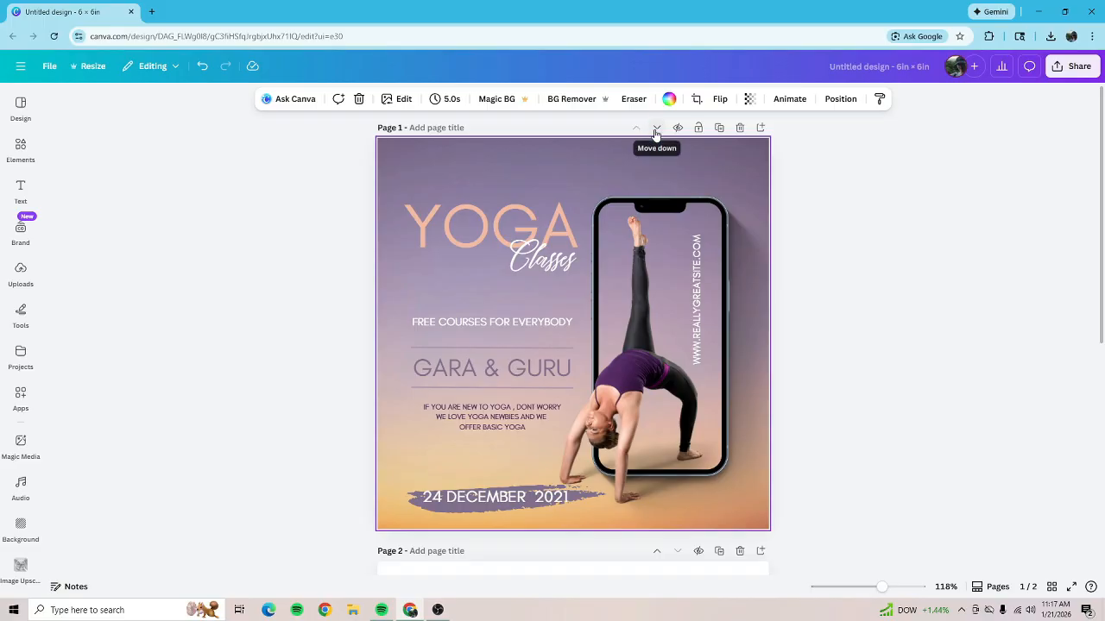
{"action": "left_click", "coordinate": [655, 128]}
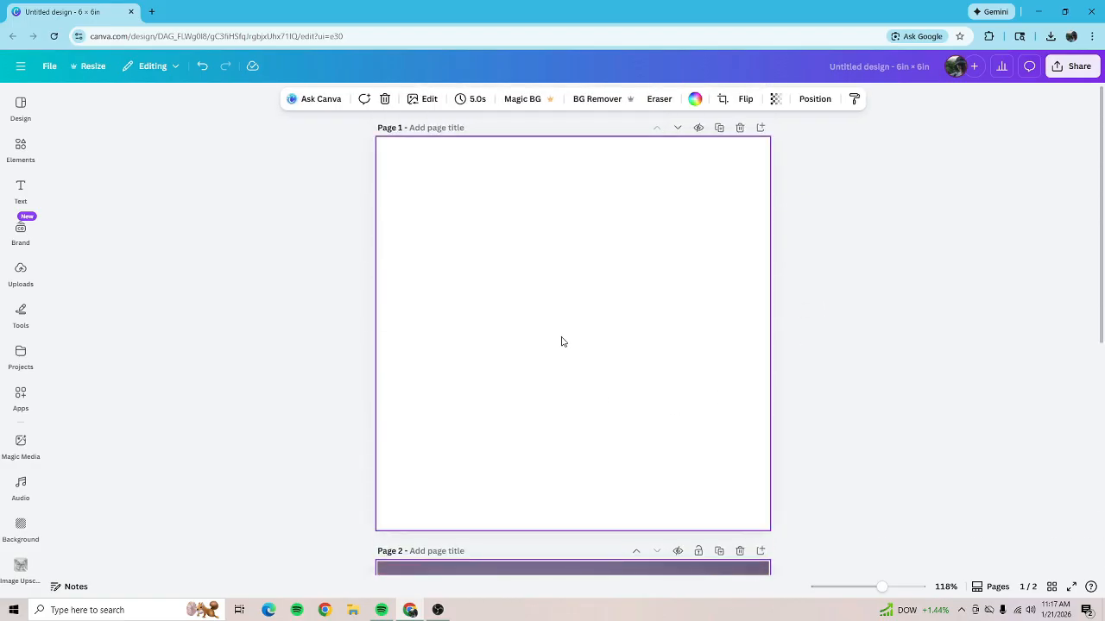
{"action": "scroll", "coordinate": [675, 336], "scroll_direction": "down", "scroll_amount": 2}
{"action": "scroll", "coordinate": [676, 336], "scroll_direction": "down", "scroll_amount": 1}
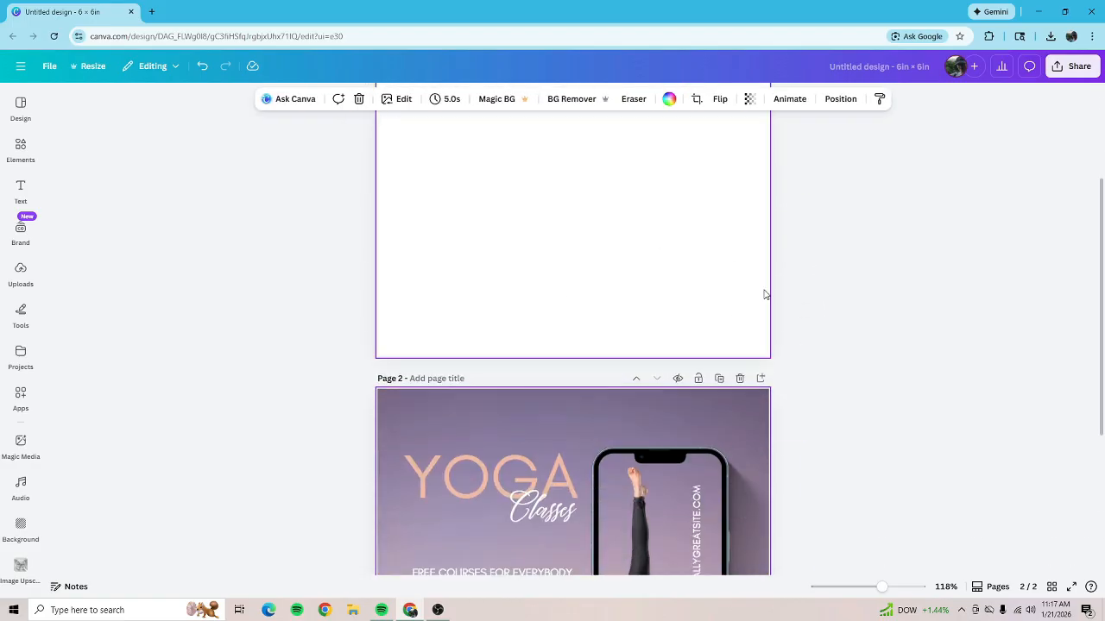
- Move the blank page down one position so that the yoga page comes first
{"action": "scroll", "coordinate": [770, 408], "scroll_direction": "up", "scroll_amount": 3}
{"action": "scroll", "coordinate": [797, 304], "scroll_direction": "up", "scroll_amount": 1}
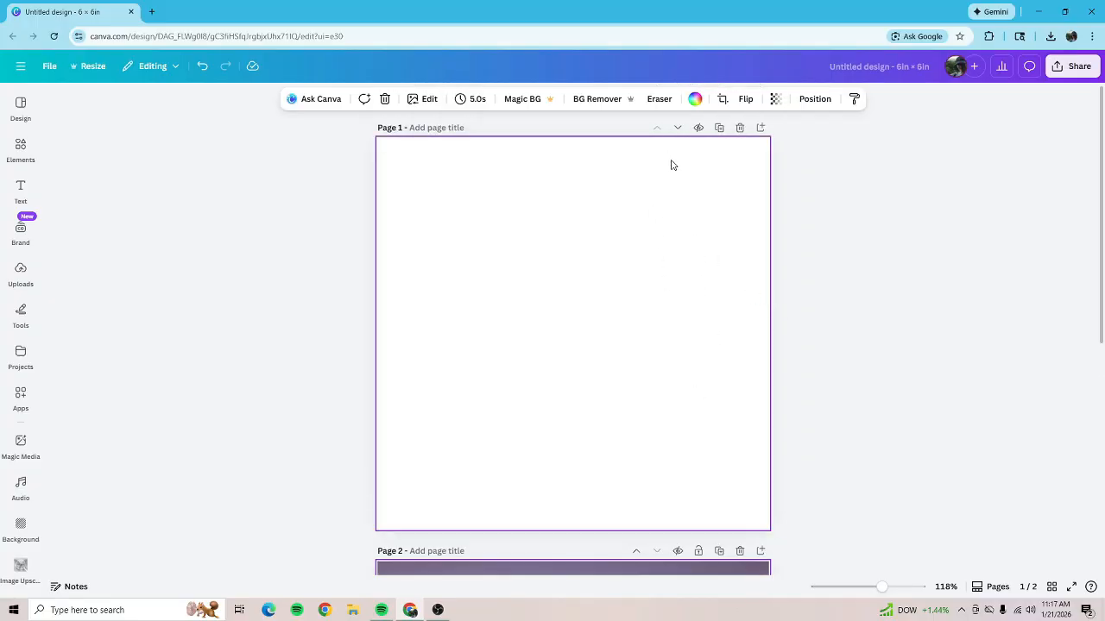
{"action": "left_click", "coordinate": [677, 128]}
{"action": "scroll", "coordinate": [676, 136], "scroll_direction": "down", "scroll_amount": 1}
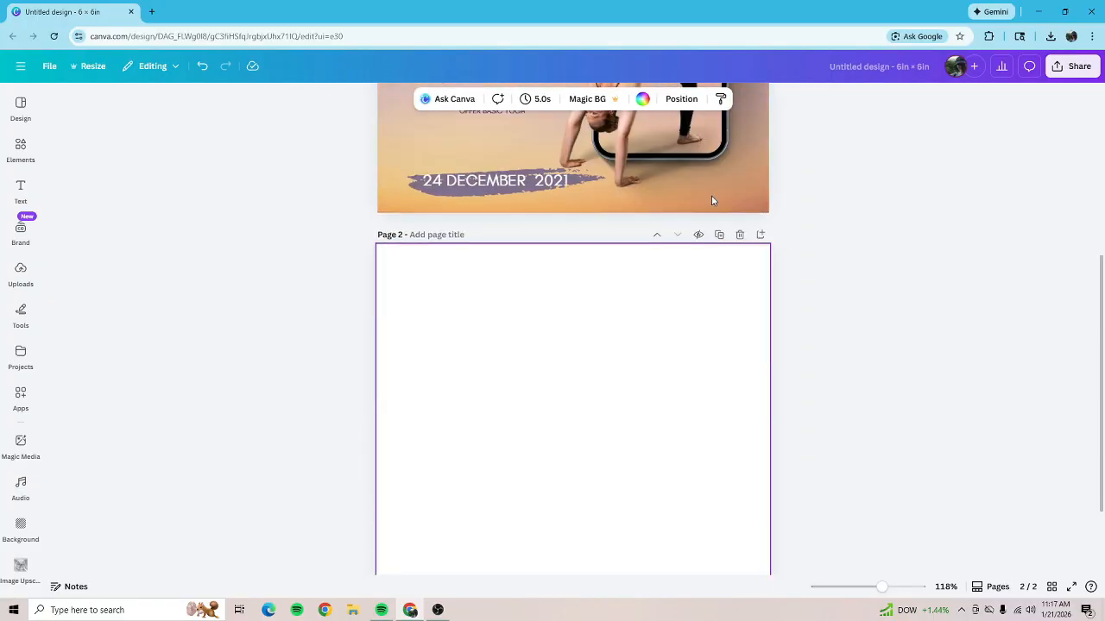
- Hide the yoga page on page 1 and unhide it again
{"action": "scroll", "coordinate": [678, 135], "scroll_direction": "up", "scroll_amount": 4}
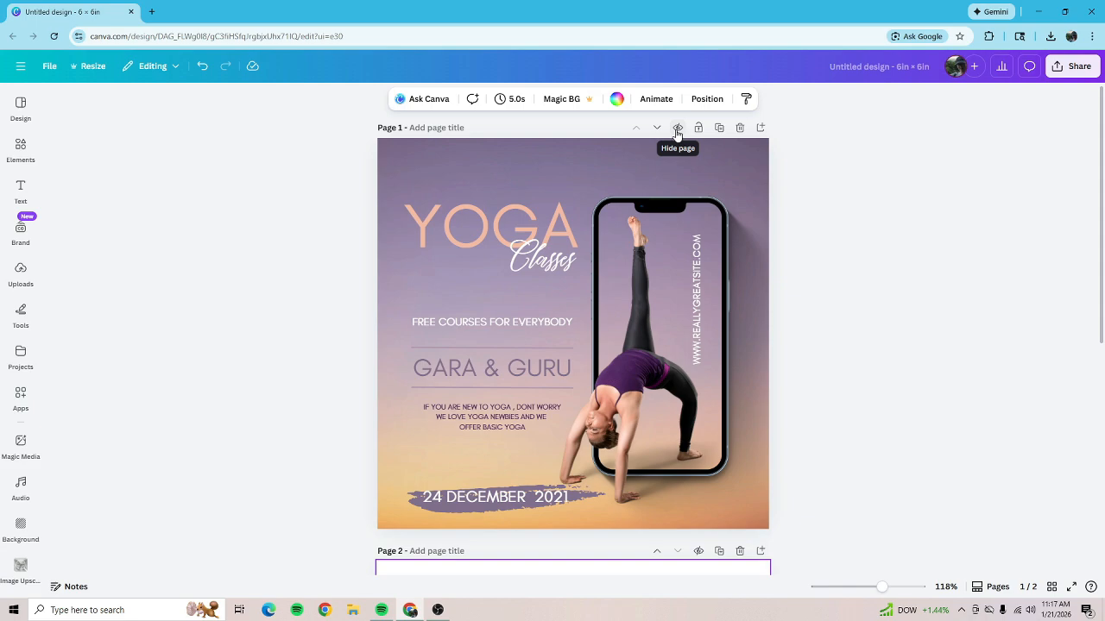
{"action": "left_click", "coordinate": [677, 129]}
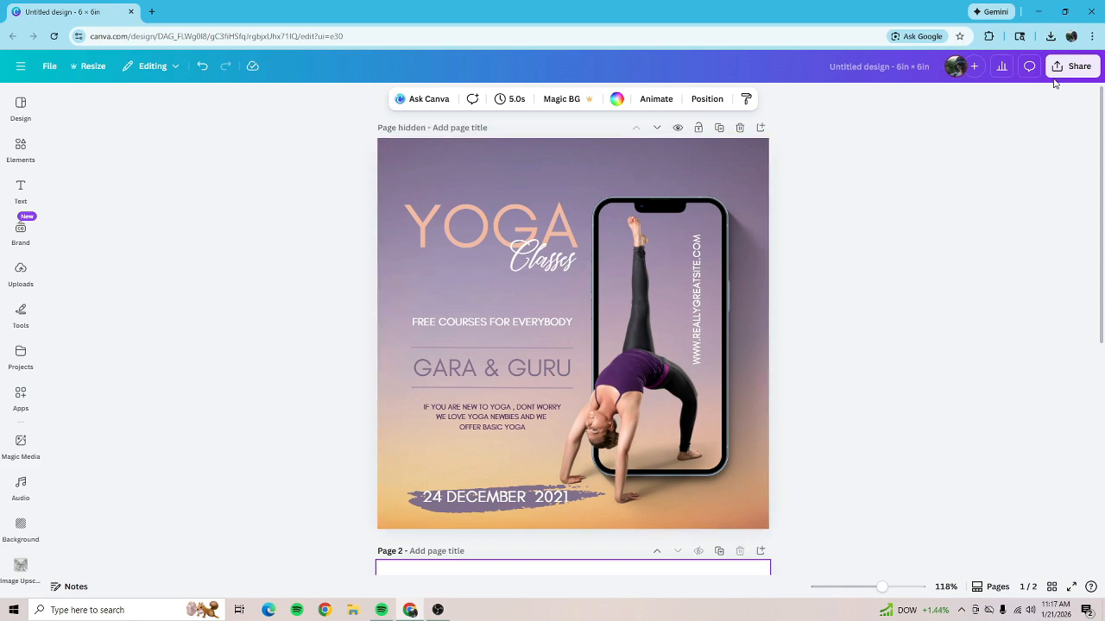
{"action": "left_click", "coordinate": [677, 128]}
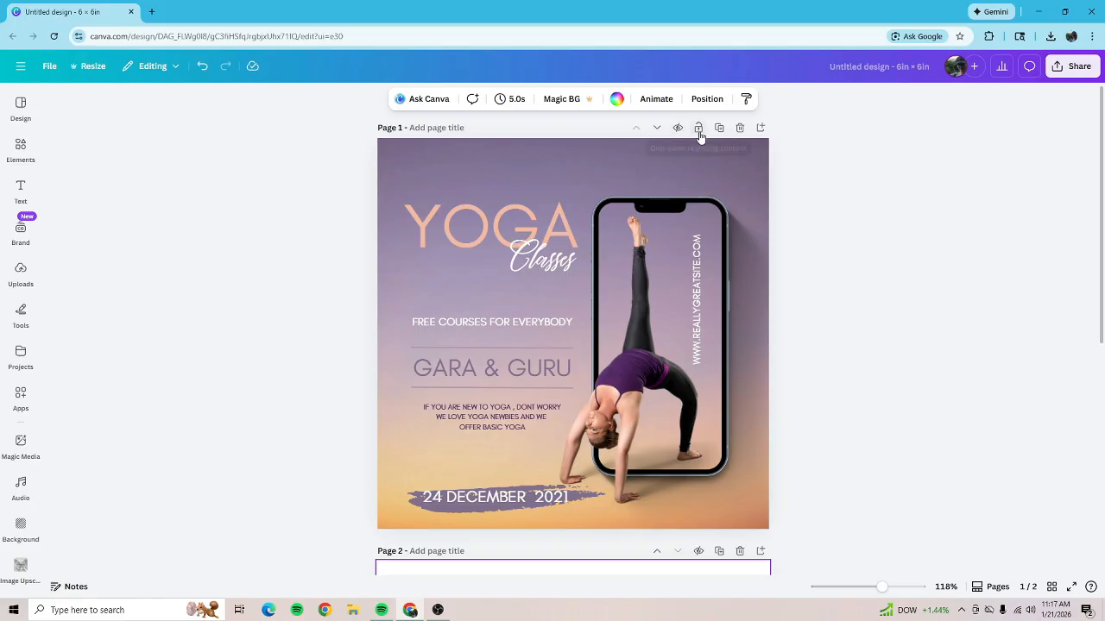
- Apply the page lock to the yoga design on page 1
{"action": "left_click", "coordinate": [700, 131]}
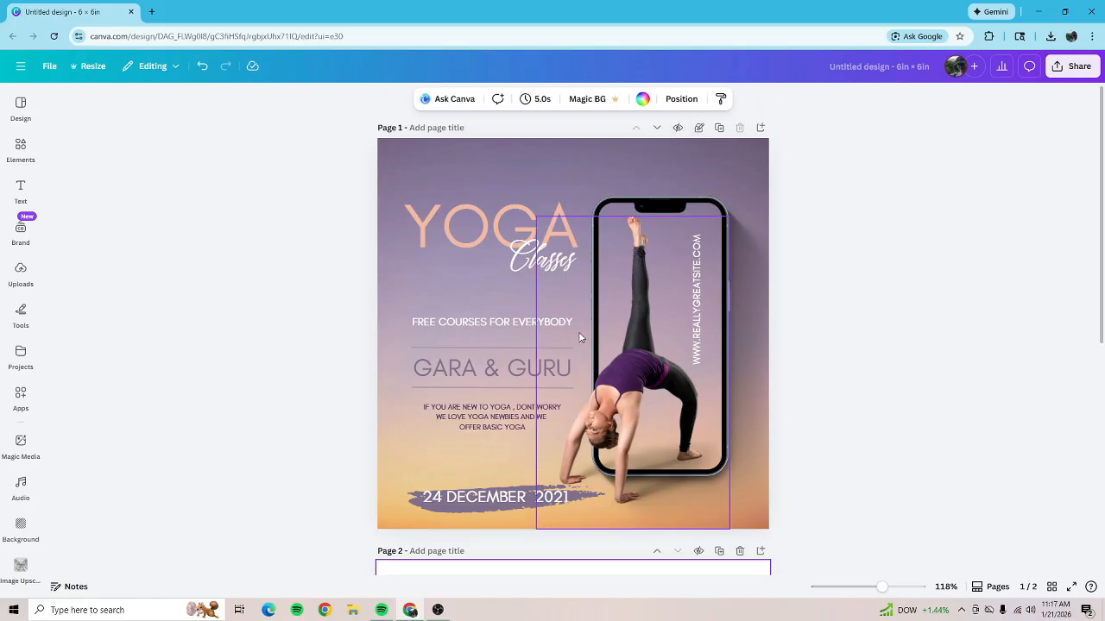
- Cycle page 1 through its lock states, try selecting its elements while it is fully locked, and unlock the page
{"action": "left_click", "coordinate": [701, 129]}
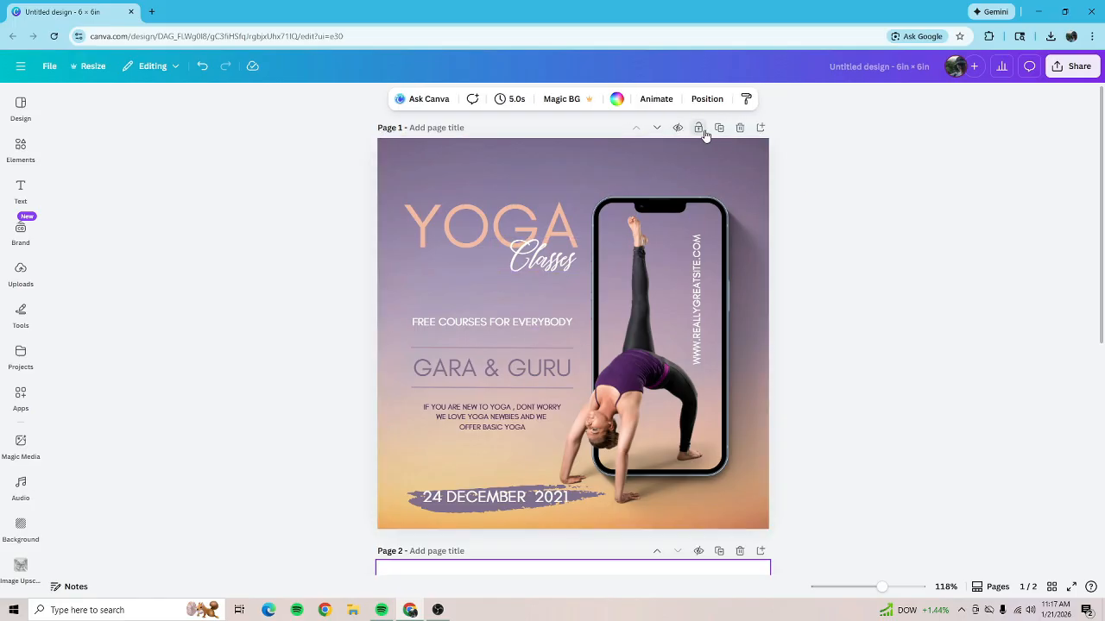
{"action": "left_click", "coordinate": [700, 129]}
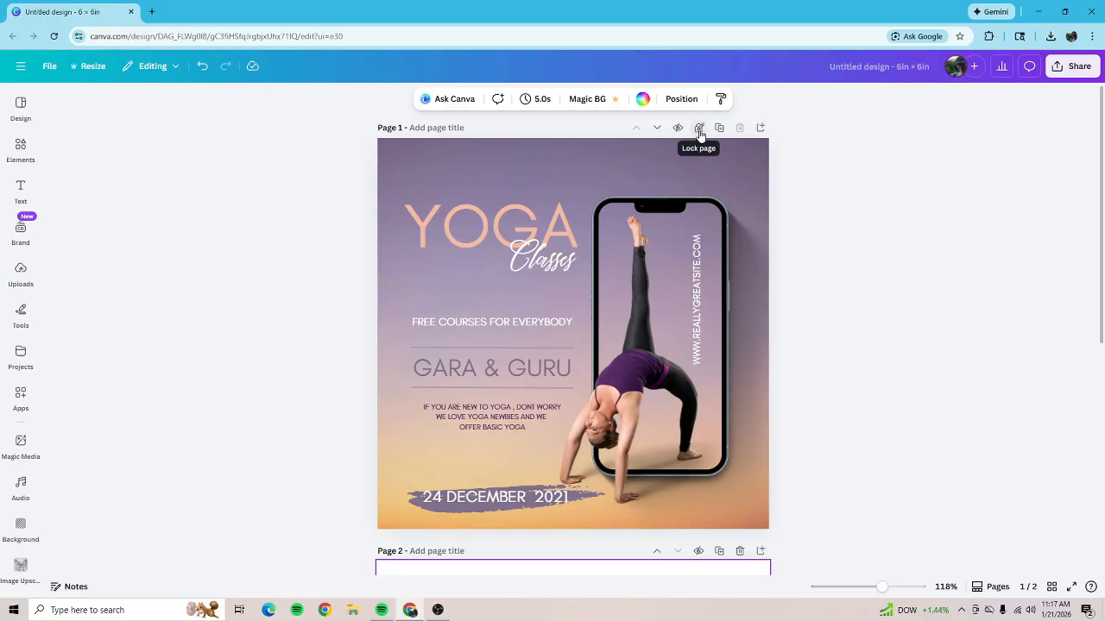
{"action": "left_click", "coordinate": [700, 131]}
{"action": "left_click_drag", "start_coordinate": [847, 208], "coordinate": [346, 259]}
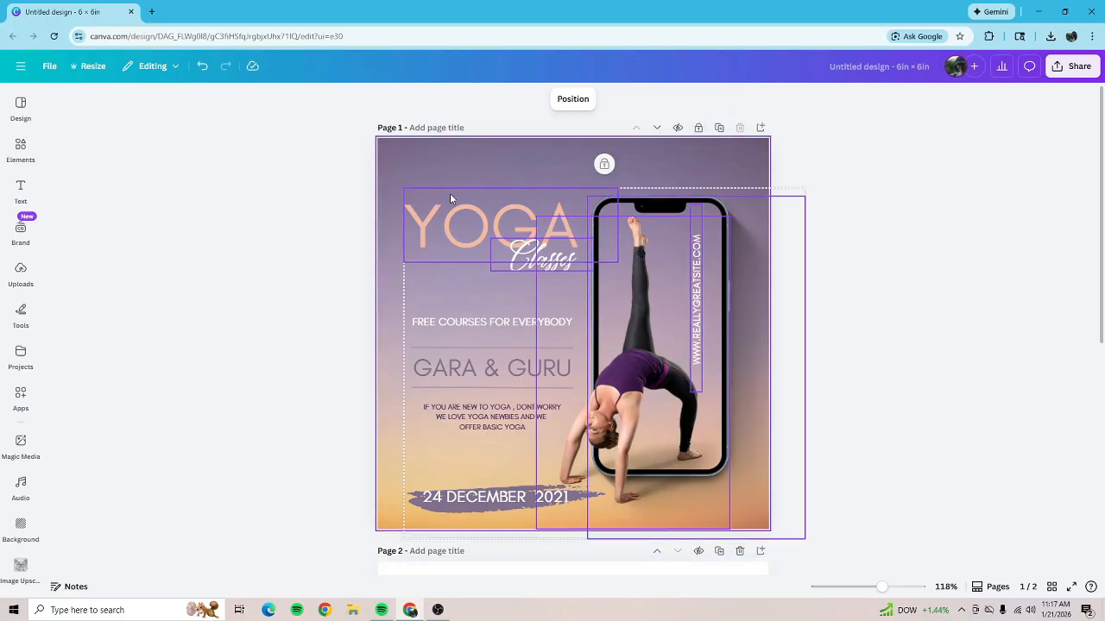
{"action": "left_click", "coordinate": [699, 130]}
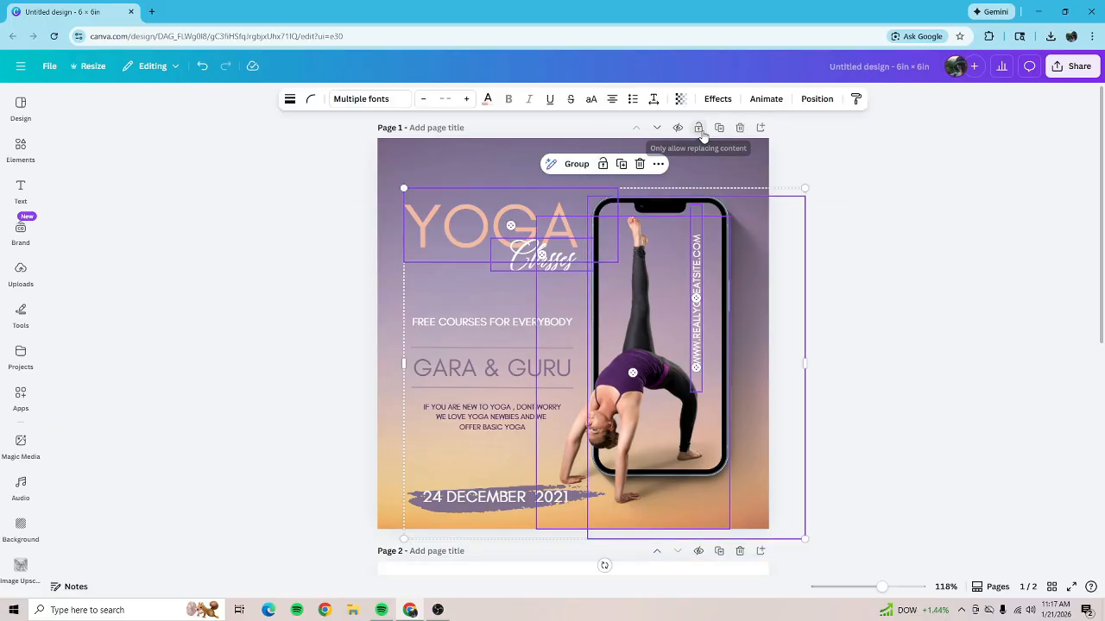
{"action": "left_click", "coordinate": [827, 163]}
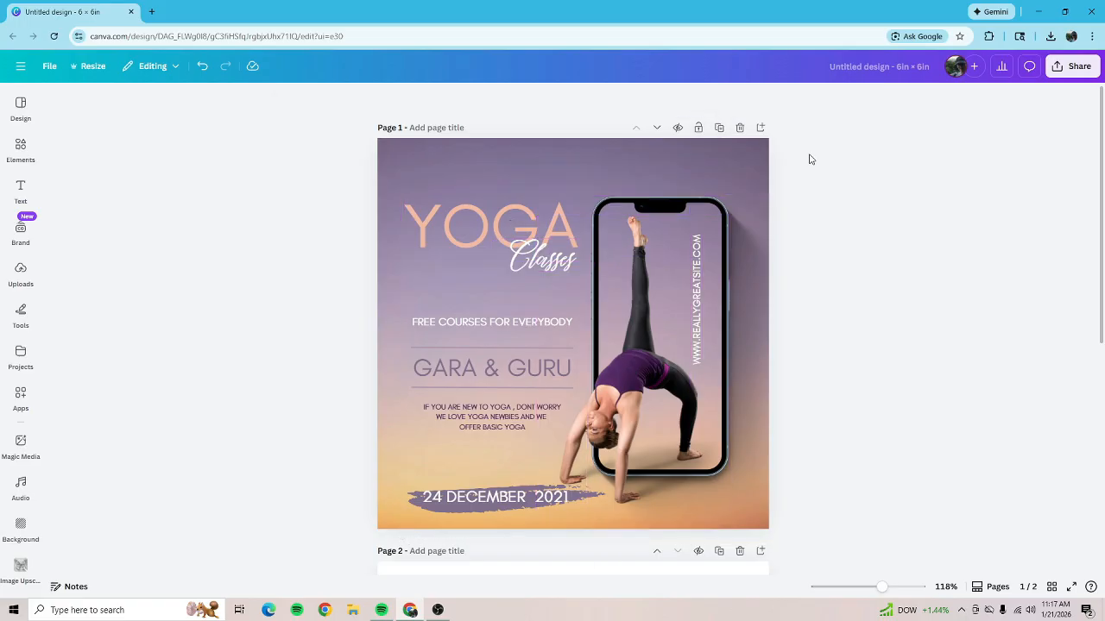
- Duplicate the yoga page and delete the copy
{"action": "left_click", "coordinate": [719, 129]}
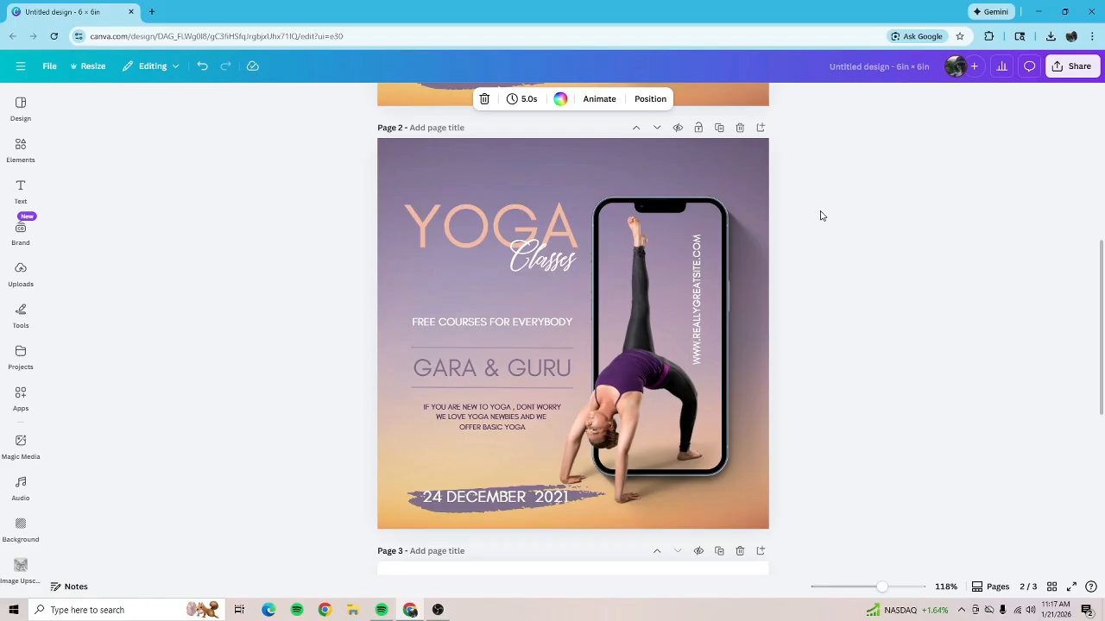
{"action": "left_click", "coordinate": [739, 128]}
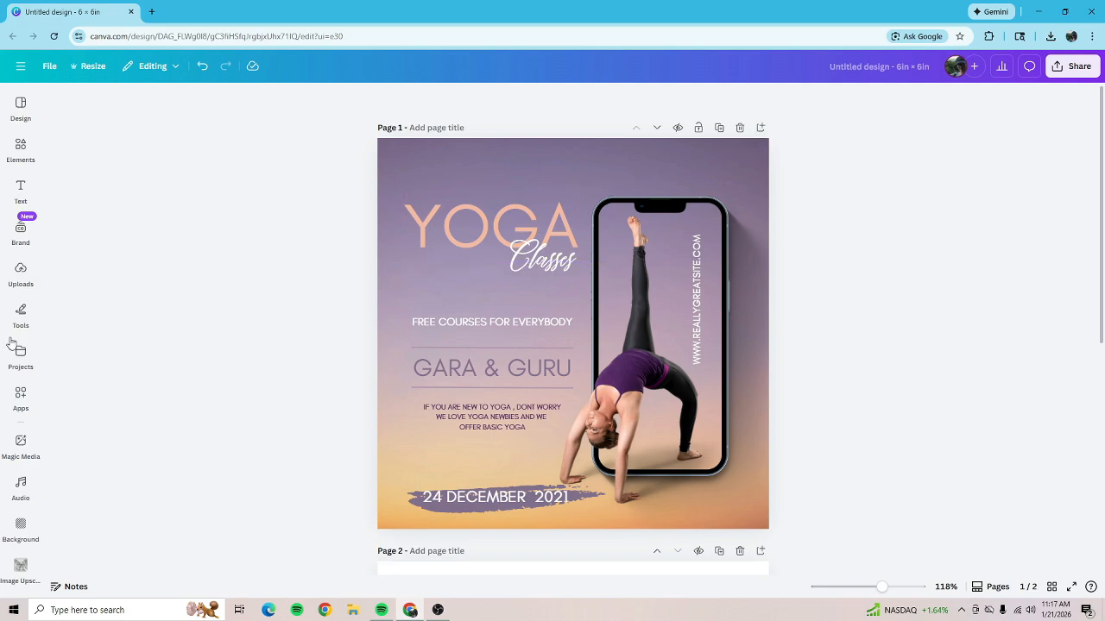
- Select the blank page 2 and search the elements library for "cat"
{"action": "left_click", "coordinate": [27, 159]}
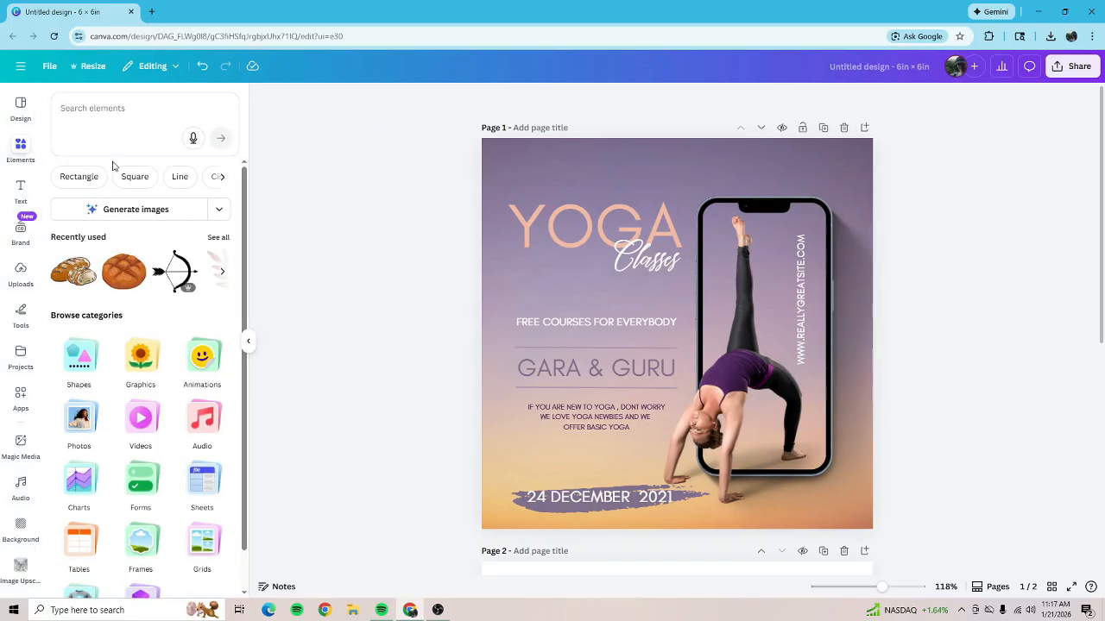
{"action": "scroll", "coordinate": [542, 311], "scroll_direction": "down", "scroll_amount": 3}
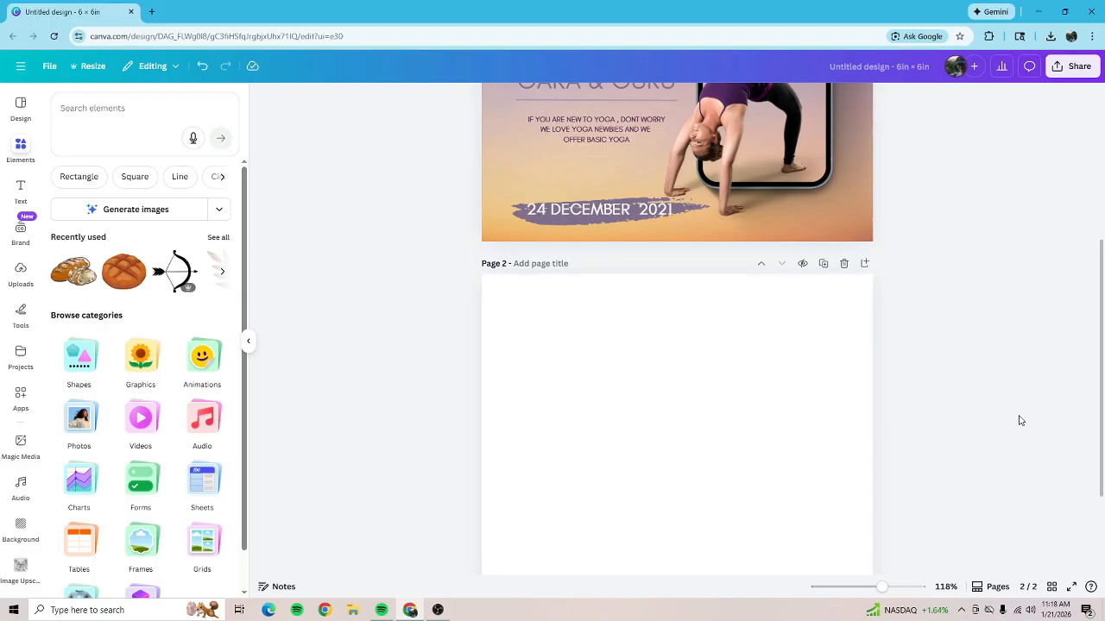
{"action": "scroll", "coordinate": [990, 419], "scroll_direction": "down", "scroll_amount": 1}
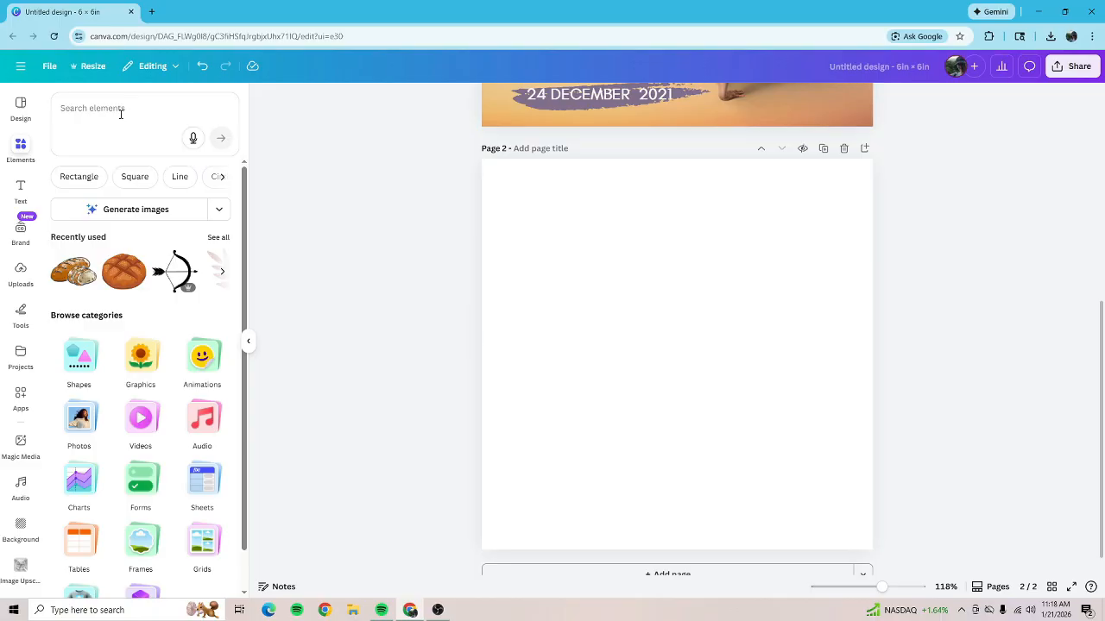
{"action": "left_click", "coordinate": [690, 285]}
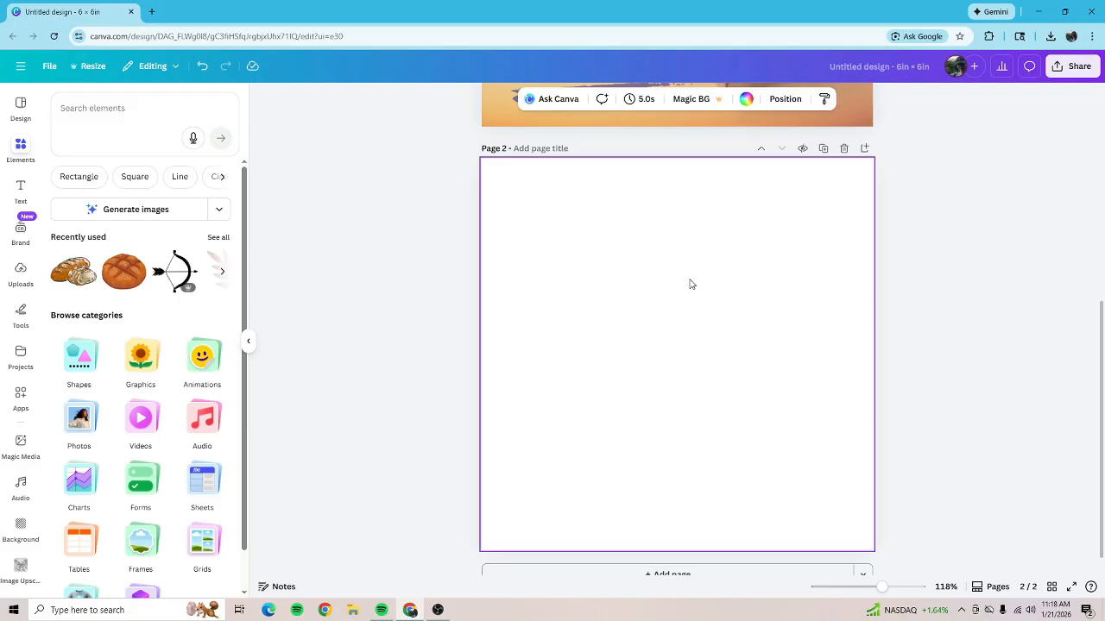
{"action": "left_click", "coordinate": [124, 110]}
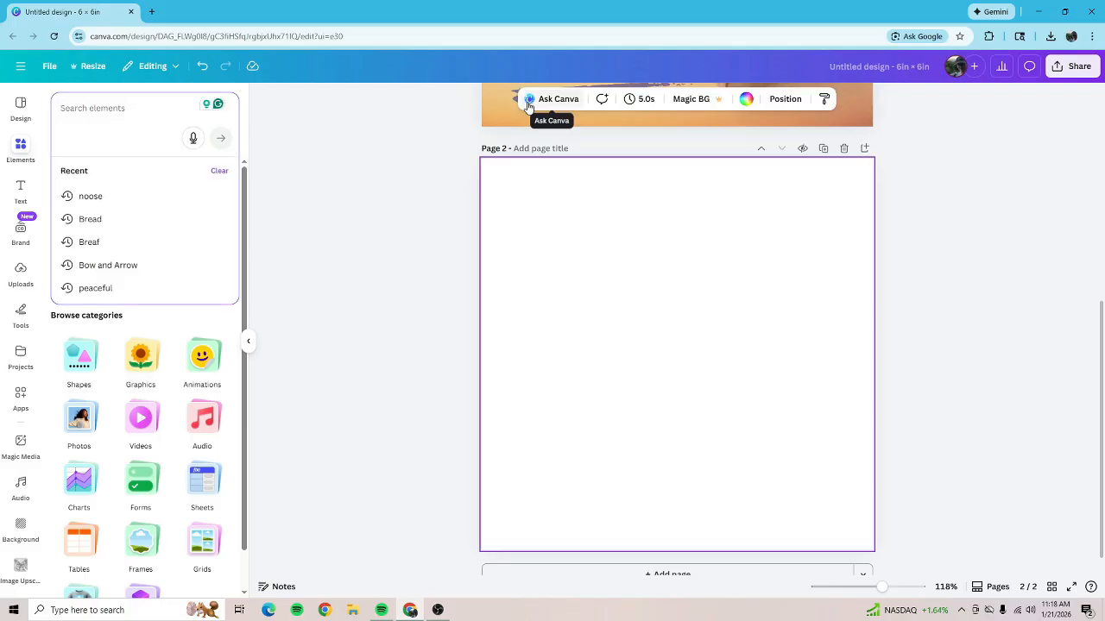
{"action": "type", "text": "cat"}
{"action": "key", "text": "Return"}
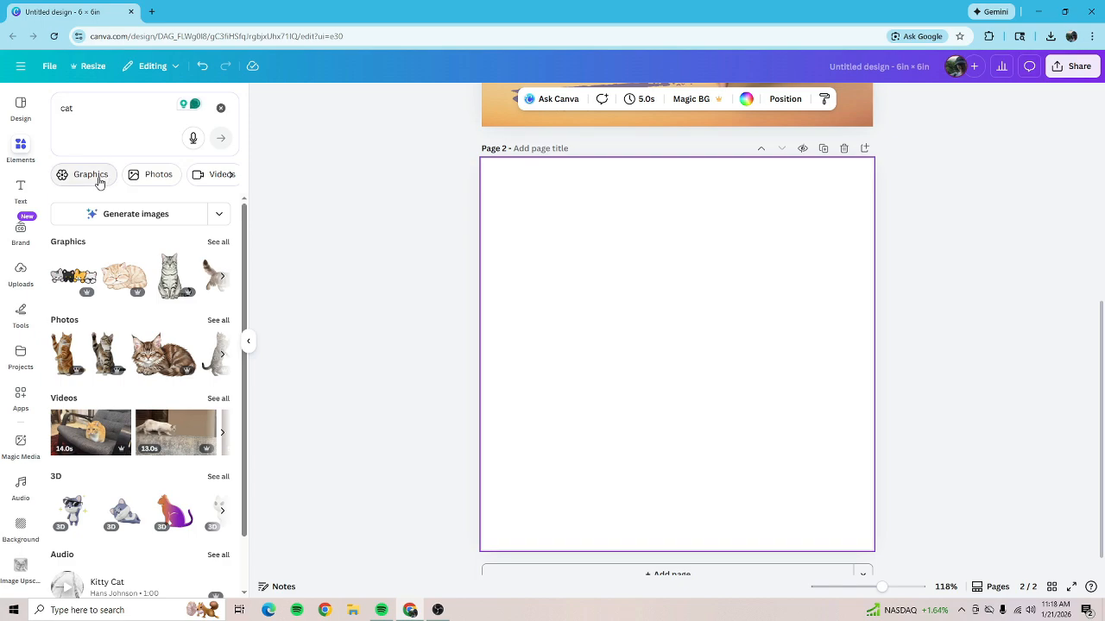
- Browse the result categories and add the sitting grey tabby cat graphic to page 2
{"action": "left_click", "coordinate": [233, 175]}
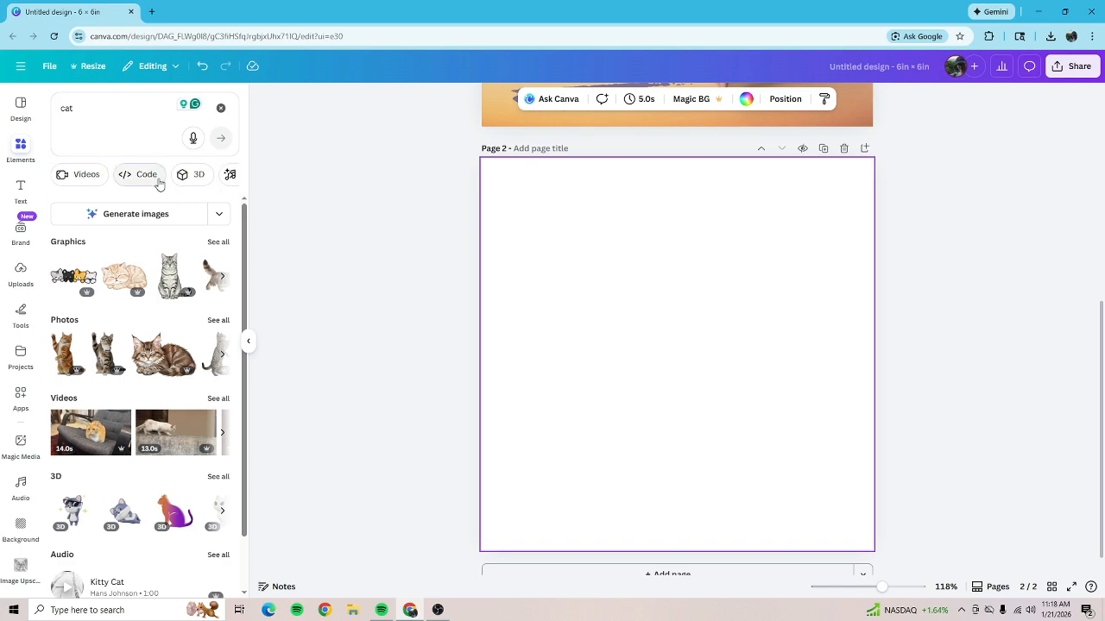
{"action": "left_click", "coordinate": [232, 178]}
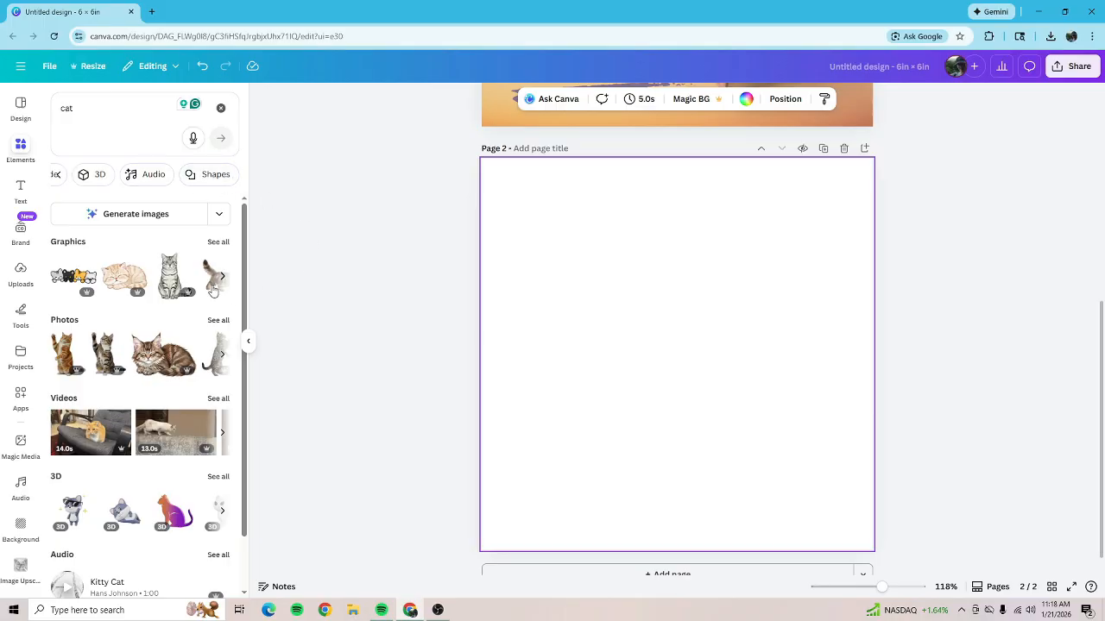
{"action": "left_click", "coordinate": [174, 277]}
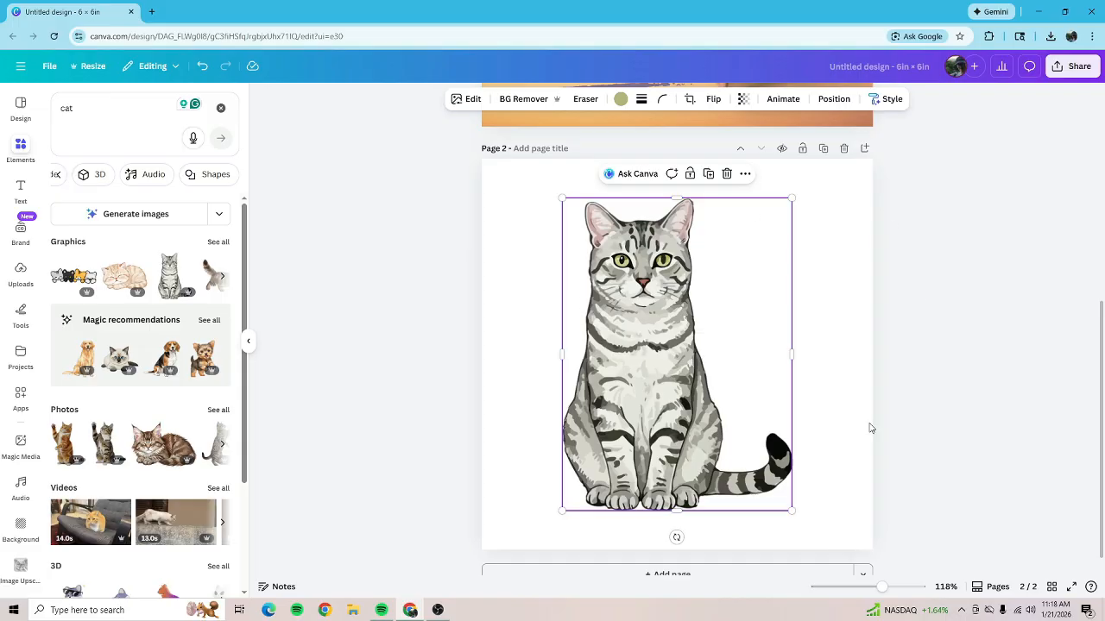
{"action": "mouse_move", "coordinate": [676, 537]}
{"action": "left_mouse_down"}
{"action": "mouse_move", "coordinate": [787, 516]}
{"action": "mouse_move", "coordinate": [823, 178]}
{"action": "mouse_move", "coordinate": [420, 184]}
{"action": "mouse_move", "coordinate": [506, 580]}
{"action": "mouse_move", "coordinate": [704, 559]}
{"action": "mouse_move", "coordinate": [684, 561]}
{"action": "mouse_move", "coordinate": [675, 540]}
{"action": "left_mouse_up"}
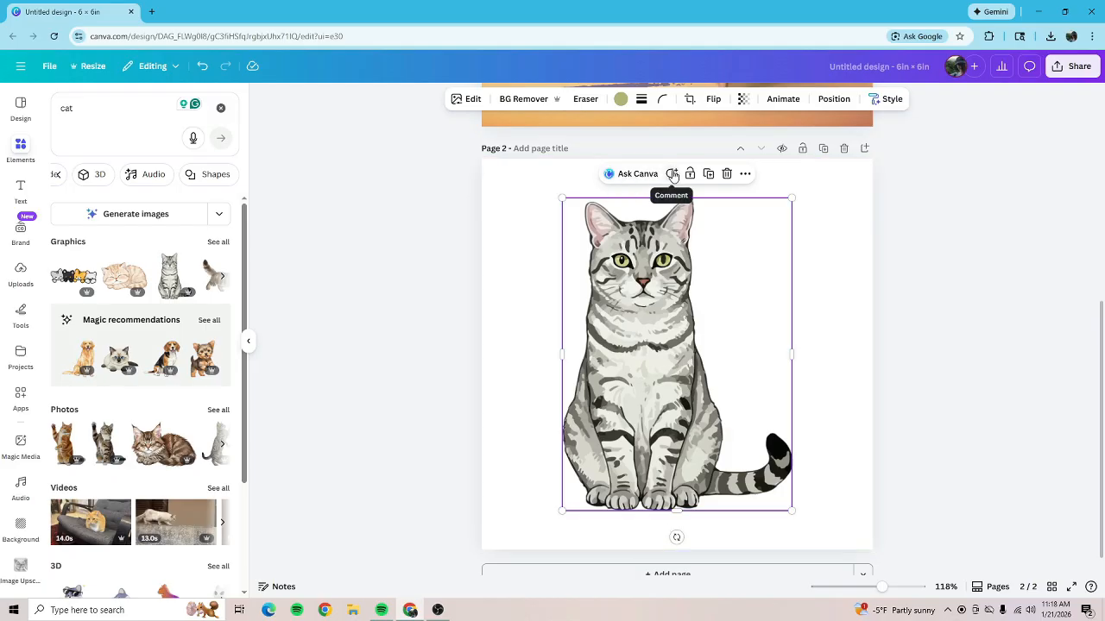
- Try the cat graphic's lock states, unlock it again, and look through its additional options
{"action": "left_click", "coordinate": [689, 176]}
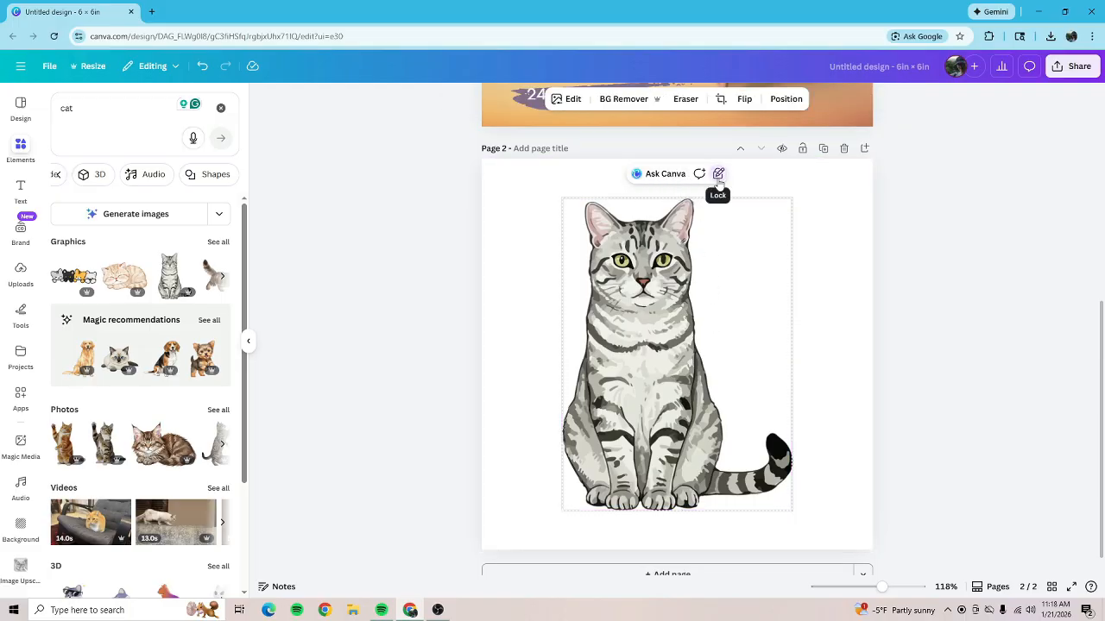
{"action": "left_click", "coordinate": [718, 177]}
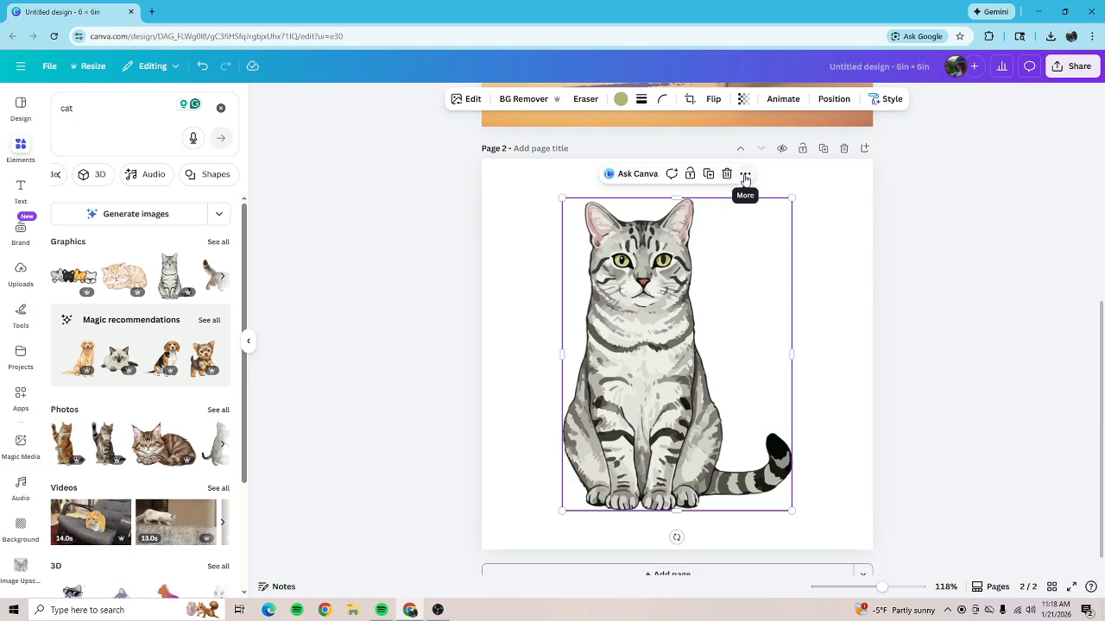
{"action": "left_click", "coordinate": [744, 174]}
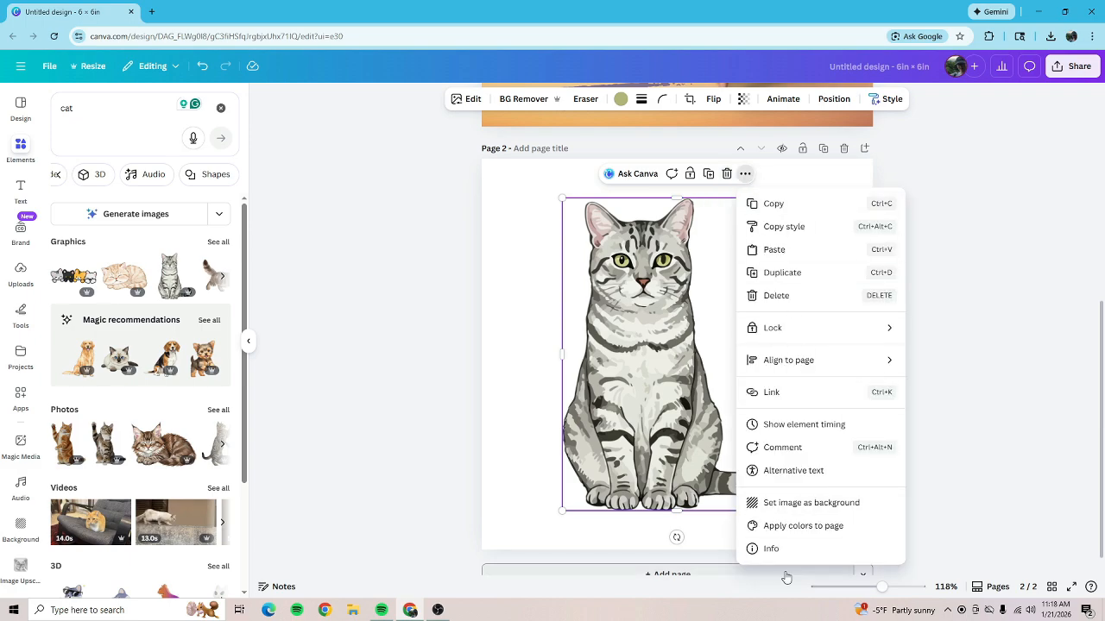
{"action": "left_click", "coordinate": [536, 511]}
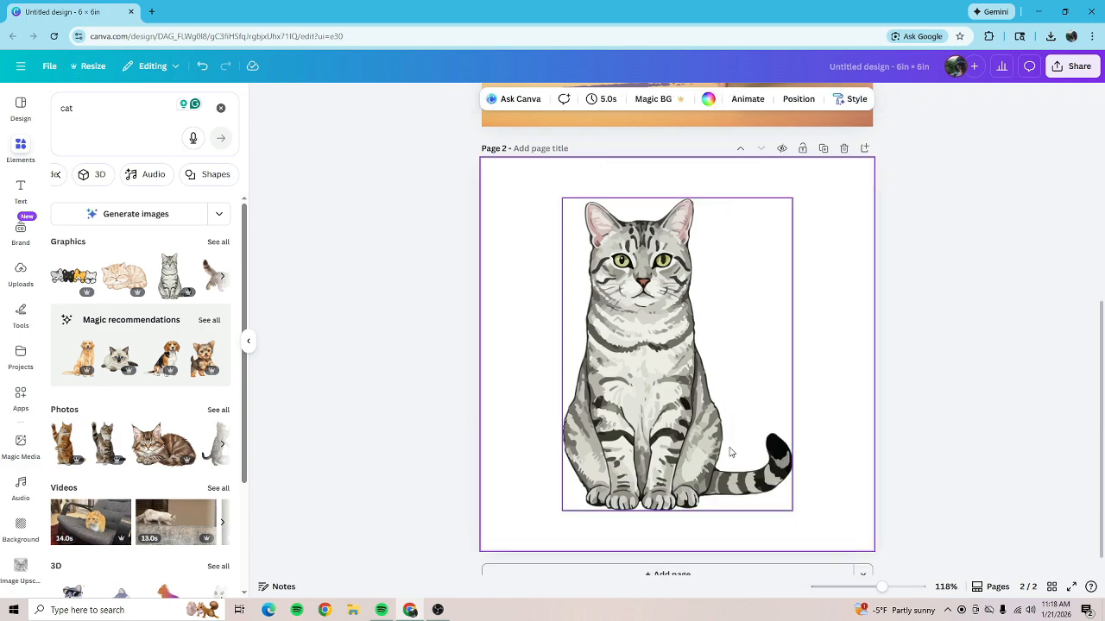
- Delete the cat graphic from page 2 and browse the remaining cat results
{"action": "left_click", "coordinate": [729, 452]}
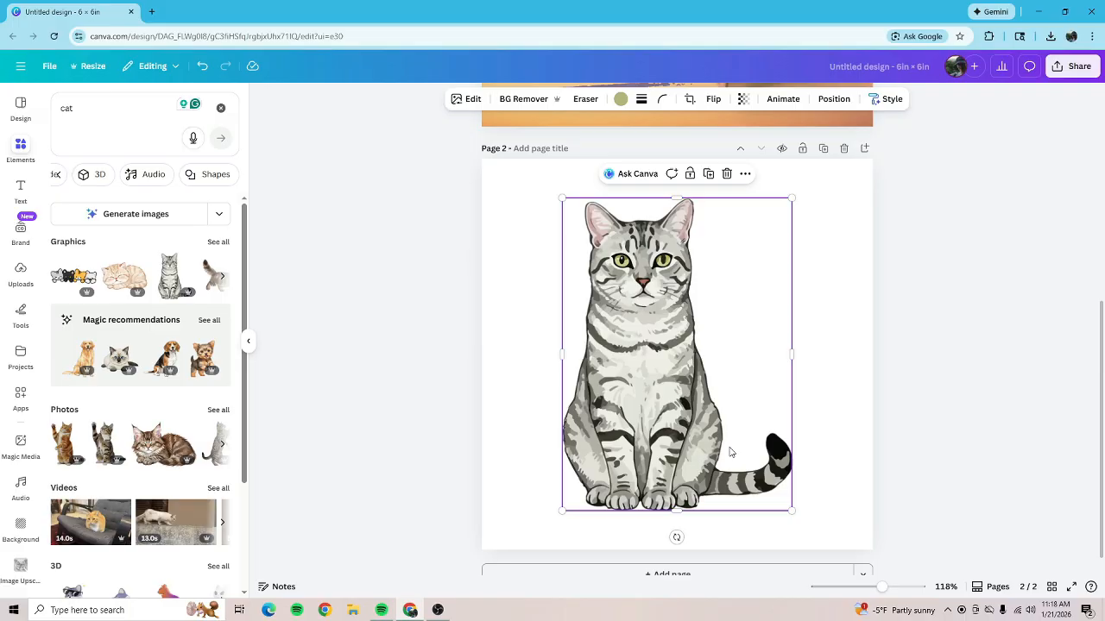
{"action": "key", "text": "Delete"}
{"action": "scroll", "coordinate": [229, 399], "scroll_direction": "down", "scroll_amount": 1}
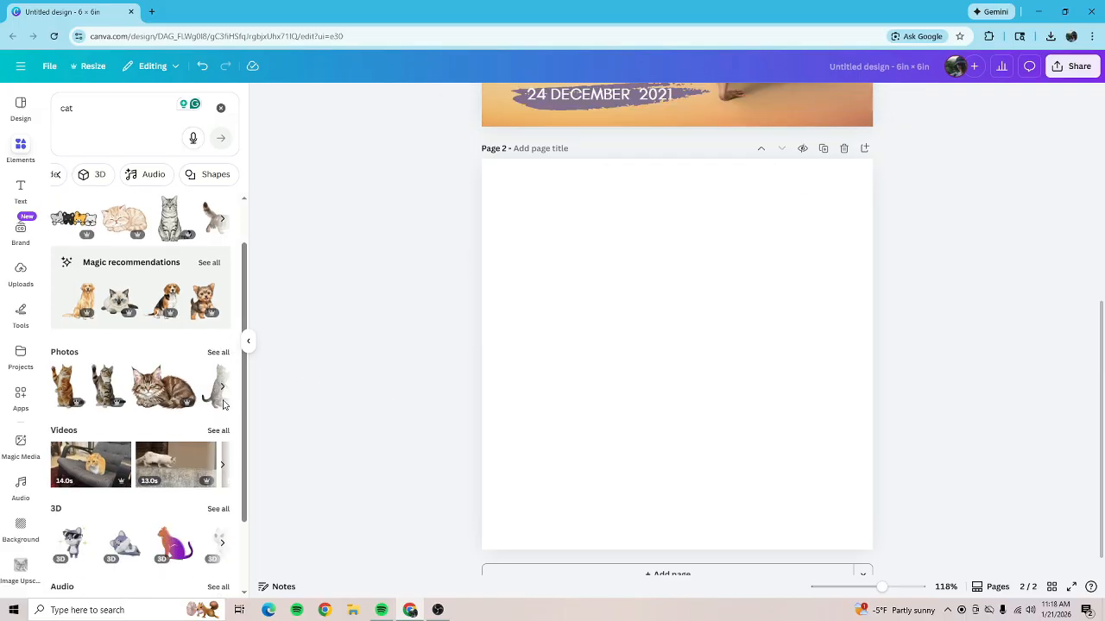
{"action": "scroll", "coordinate": [216, 402], "scroll_direction": "down", "scroll_amount": 1}
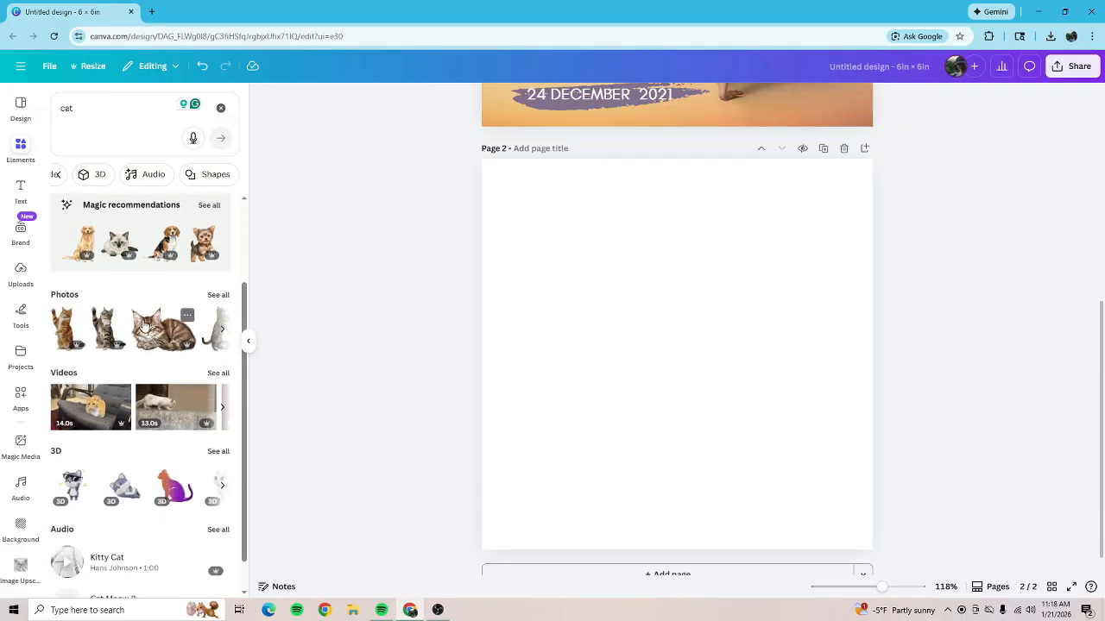
- Add a text box to page 2, enlarge its text to size 25.4, and show the available fonts
{"action": "left_click", "coordinate": [29, 193]}
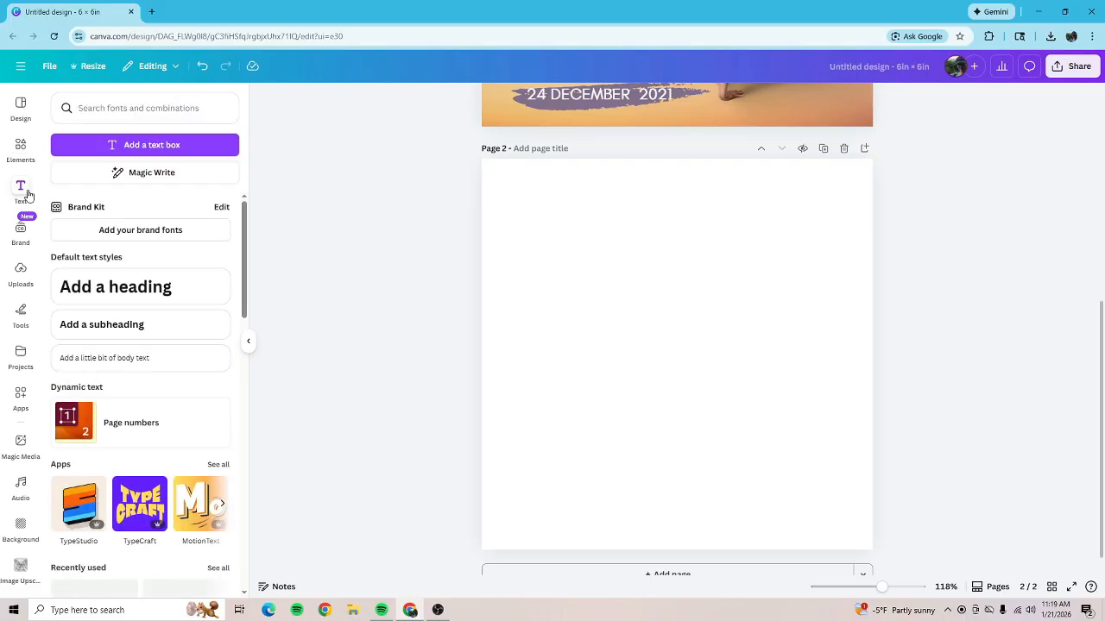
{"action": "left_click", "coordinate": [144, 148]}
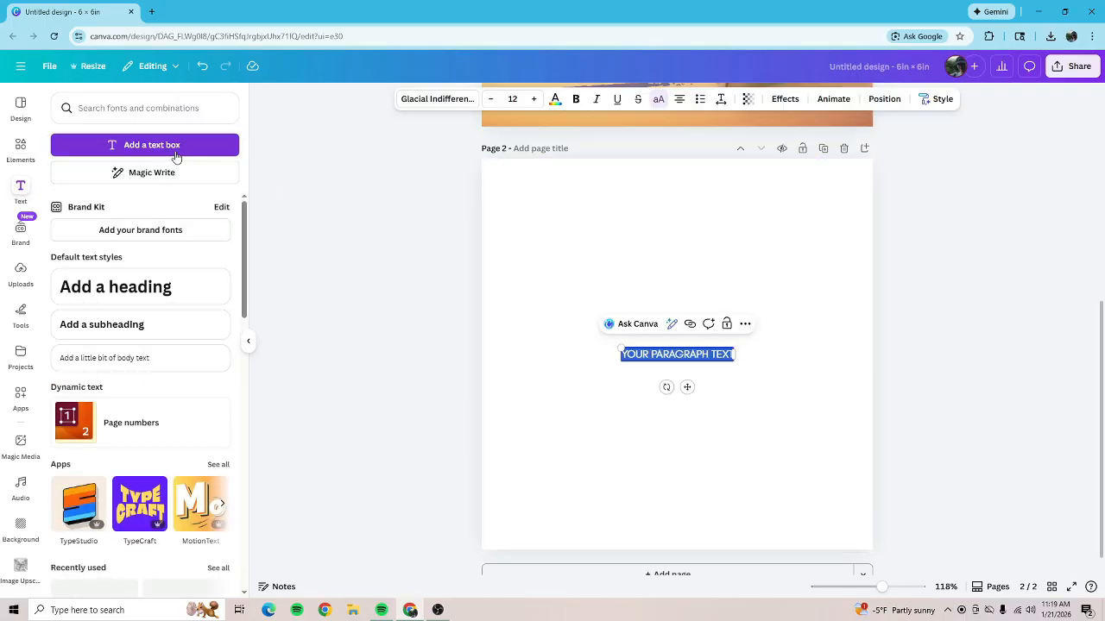
{"action": "left_click_drag", "start_coordinate": [617, 347], "coordinate": [496, 332]}
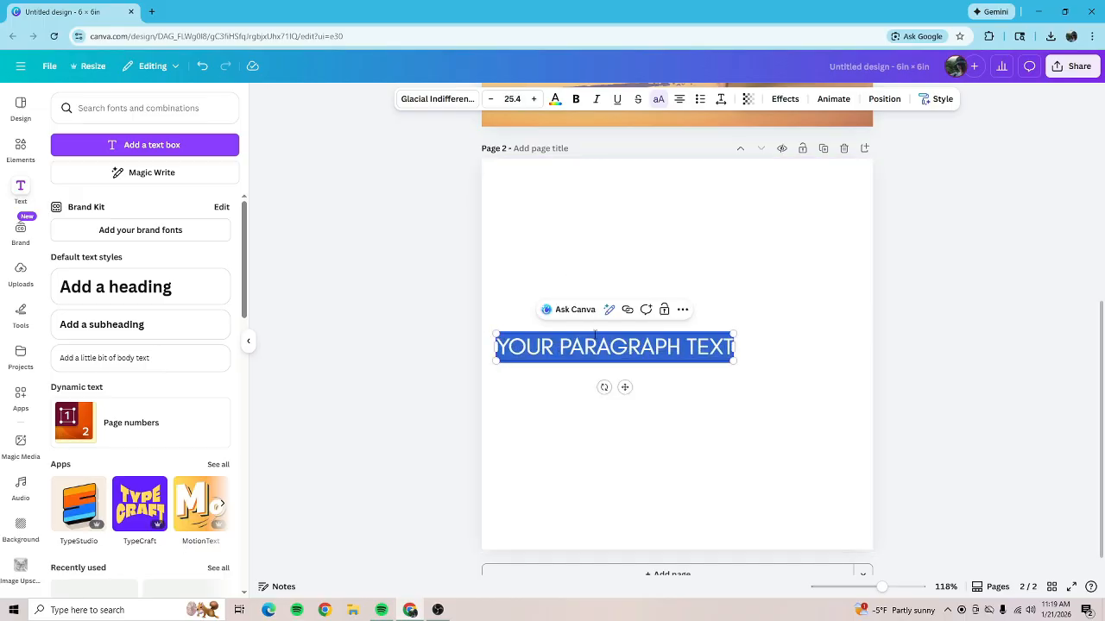
{"action": "left_click", "coordinate": [426, 101]}
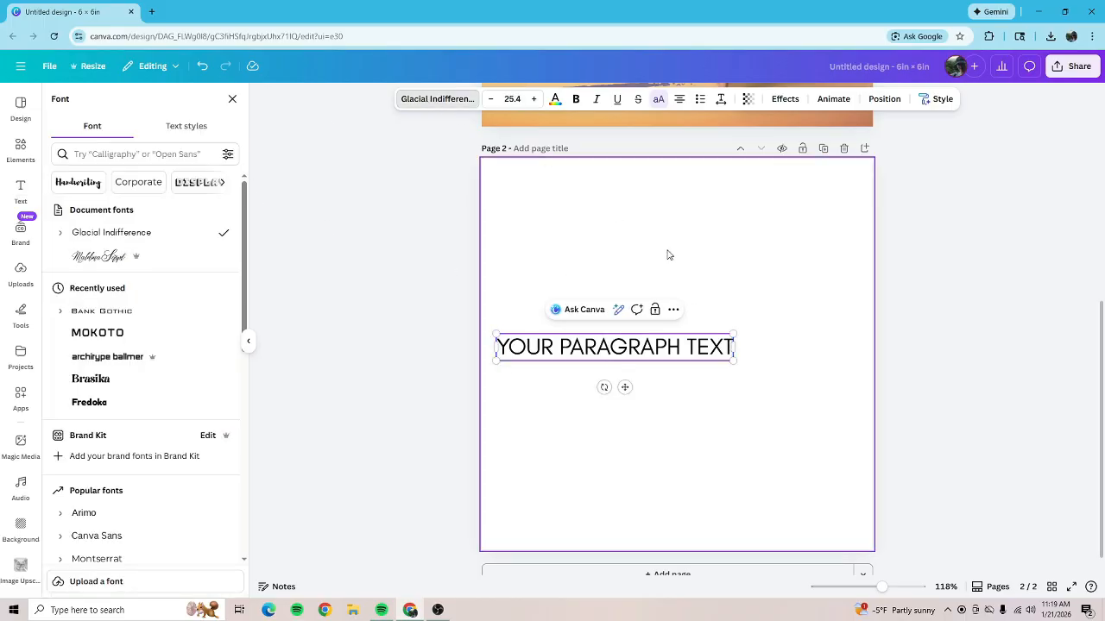
- Set the page 2 paragraph text's letter spacing to 175 and line spacing to 1.09
{"action": "triple_click", "coordinate": [667, 346]}
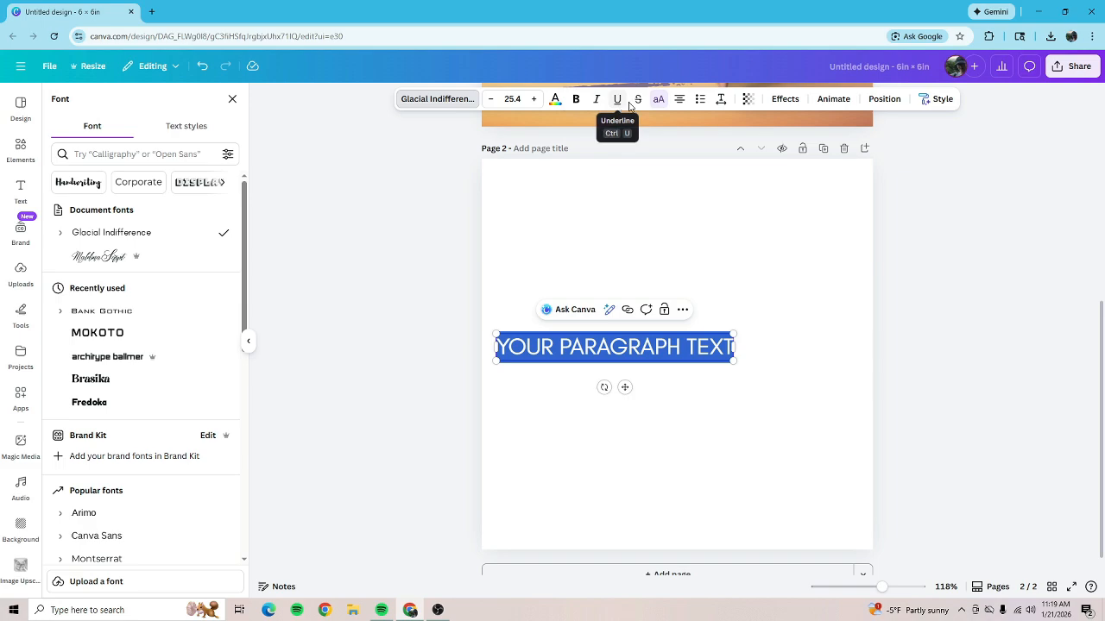
{"action": "left_click", "coordinate": [722, 101]}
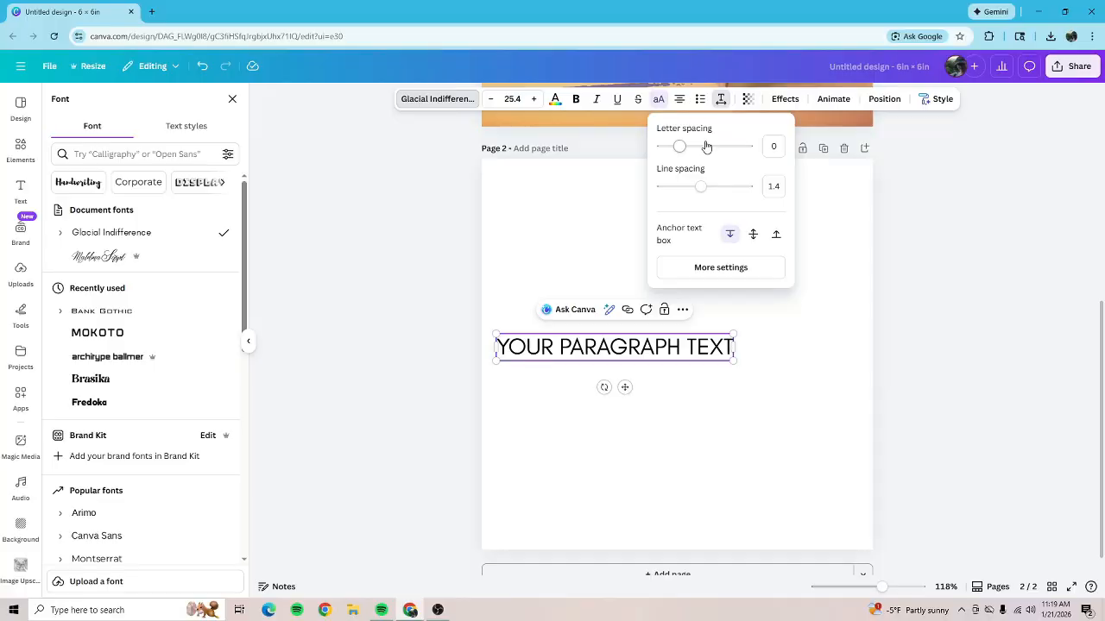
{"action": "left_click_drag", "start_coordinate": [684, 153], "coordinate": [687, 193]}
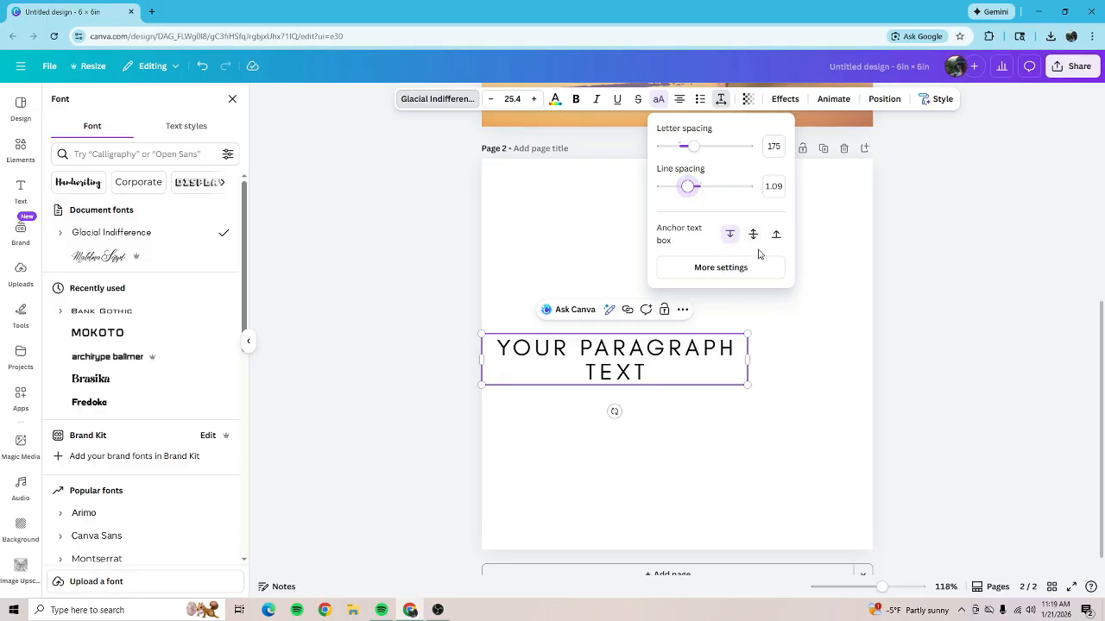
{"action": "left_click", "coordinate": [722, 100]}
- Try out the transparency setting on page 1's YOGA heading and return it to 100
{"action": "scroll", "coordinate": [772, 190], "scroll_direction": "up", "scroll_amount": 1}
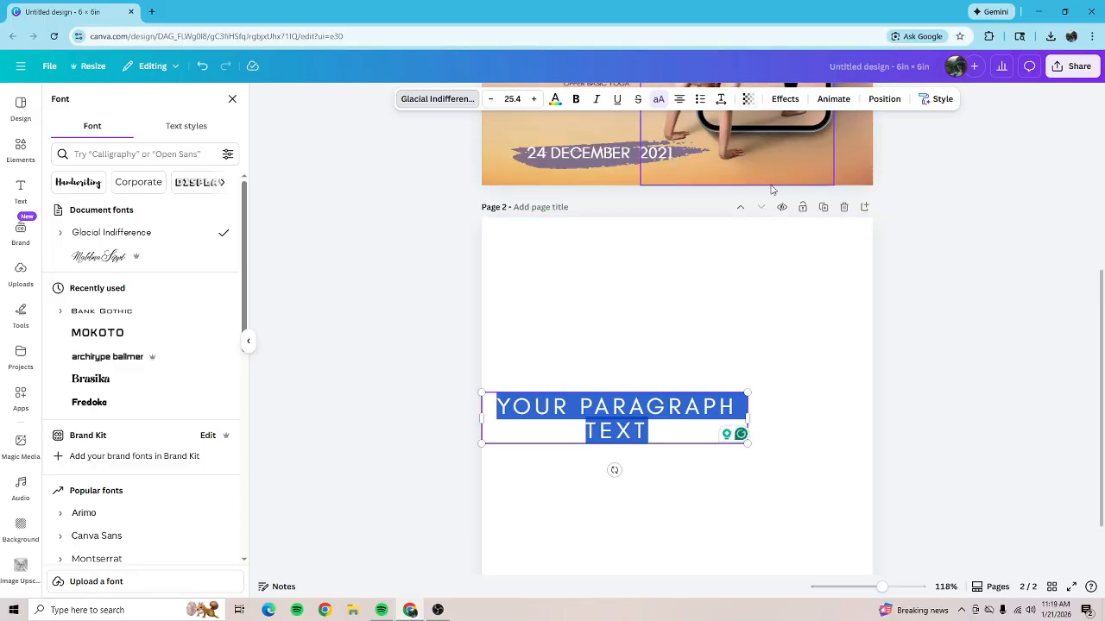
{"action": "scroll", "coordinate": [772, 190], "scroll_direction": "up", "scroll_amount": 5}
{"action": "left_click", "coordinate": [593, 259]}
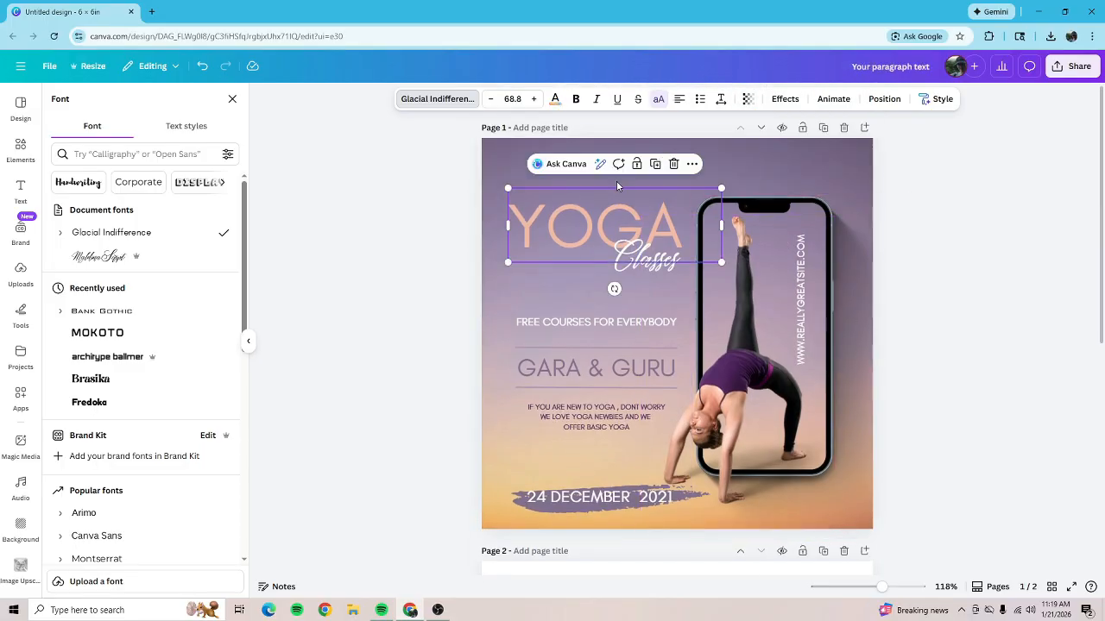
{"action": "left_click", "coordinate": [747, 100]}
{"action": "mouse_move", "coordinate": [777, 149]}
{"action": "left_mouse_down"}
{"action": "mouse_move", "coordinate": [699, 164]}
{"action": "mouse_move", "coordinate": [690, 145]}
{"action": "mouse_move", "coordinate": [775, 145]}
{"action": "left_mouse_up"}
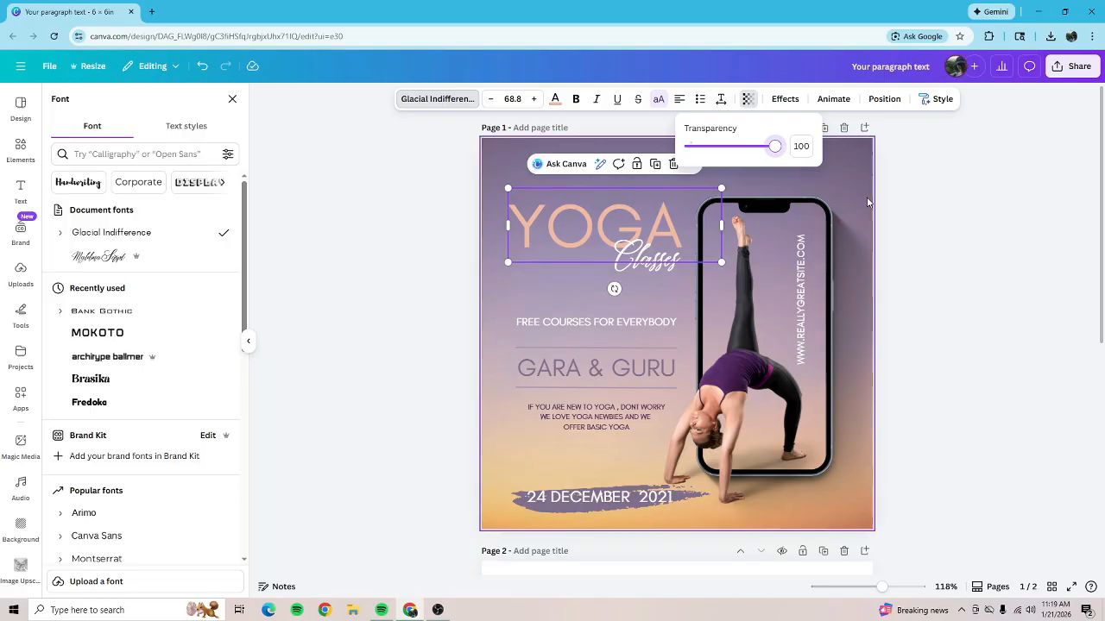
{"action": "left_click", "coordinate": [925, 209]}
{"action": "scroll", "coordinate": [922, 259], "scroll_direction": "down", "scroll_amount": 1}
{"action": "left_click", "coordinate": [922, 259]}
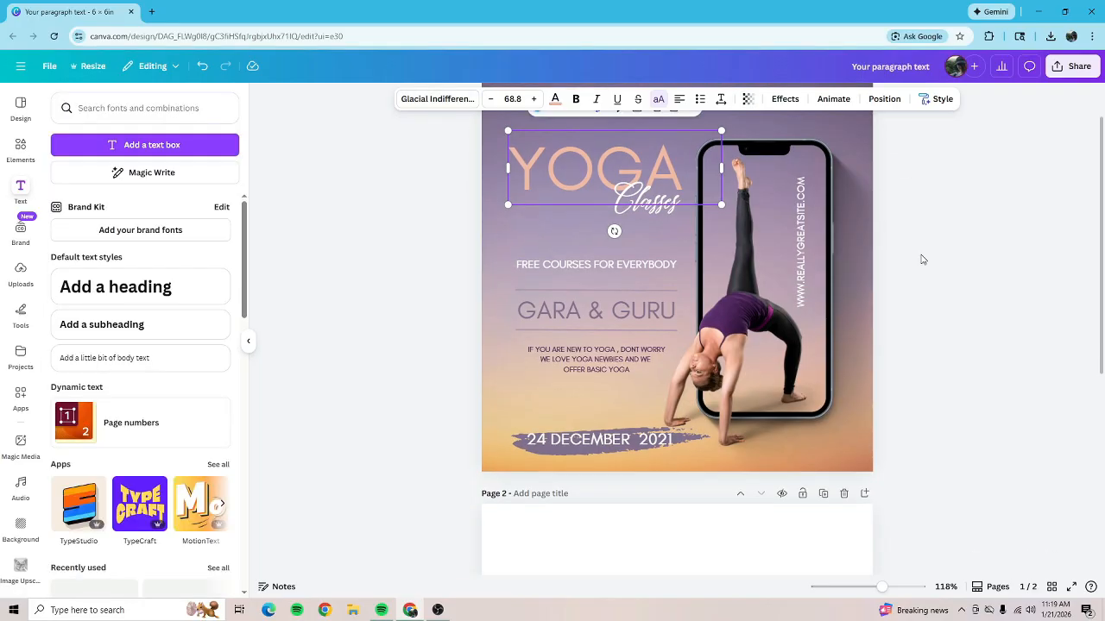
- Delete the paragraph text box from page 2
{"action": "left_click", "coordinate": [923, 259]}
{"action": "scroll", "coordinate": [922, 257], "scroll_direction": "down", "scroll_amount": 3}
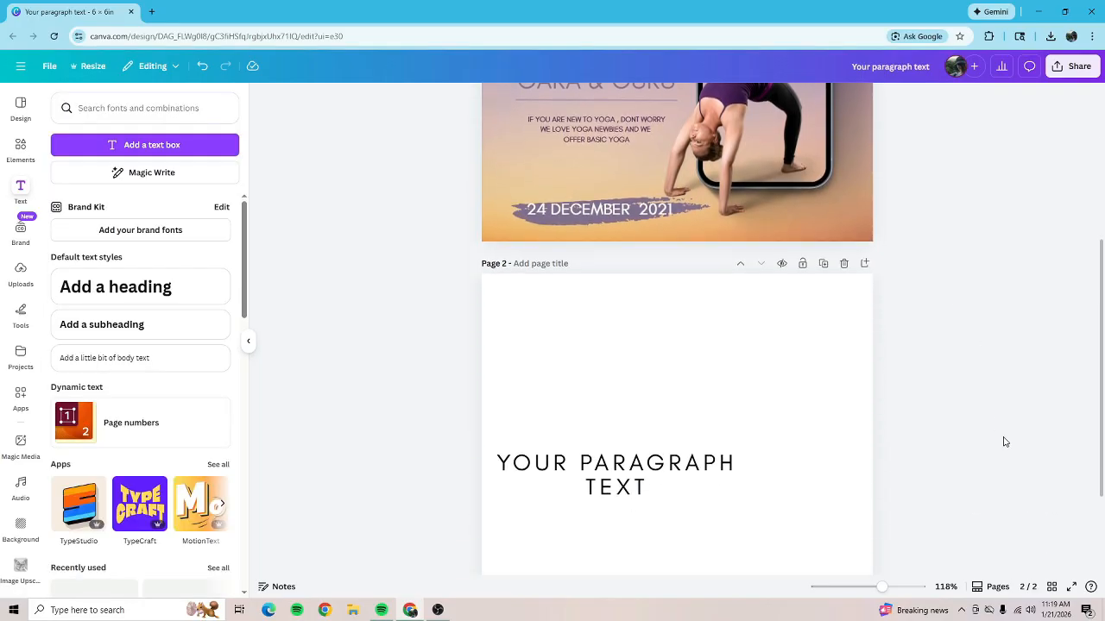
{"action": "left_click_drag", "start_coordinate": [989, 442], "coordinate": [635, 458]}
{"action": "key", "text": "Delete"}
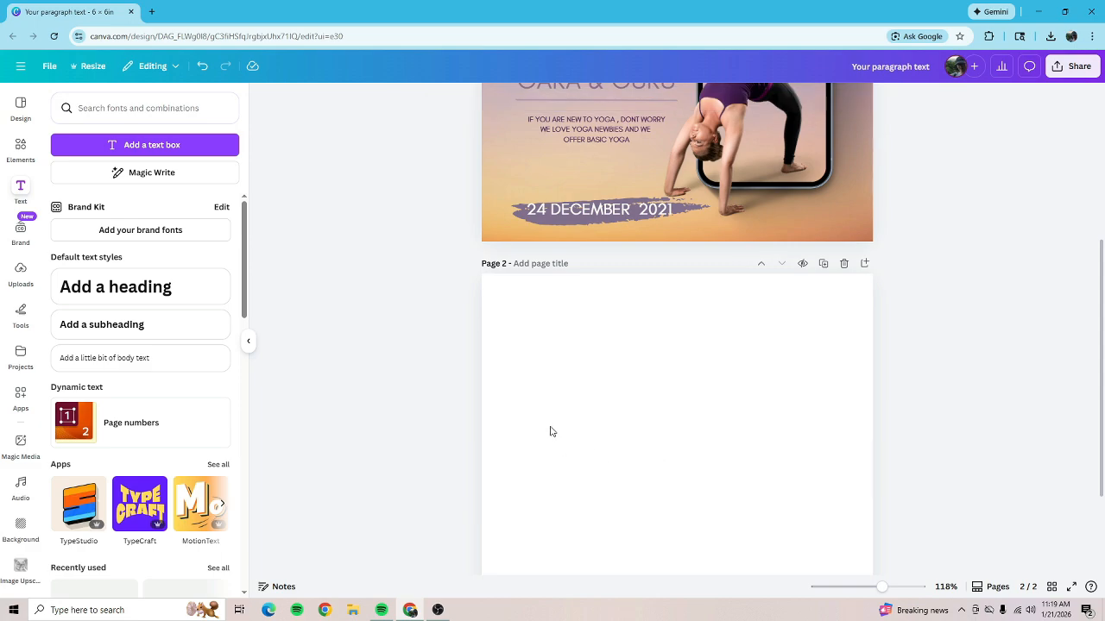
- Look through the brand kit assets, the uploaded images and the available drawing tools
{"action": "left_click", "coordinate": [20, 231]}
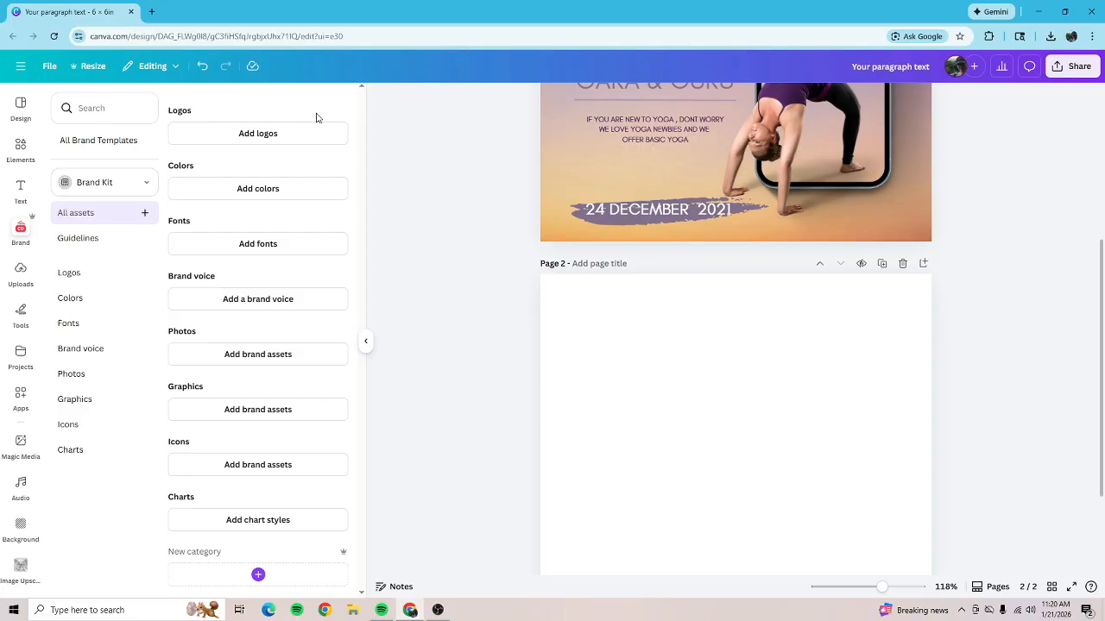
{"action": "left_click", "coordinate": [22, 279]}
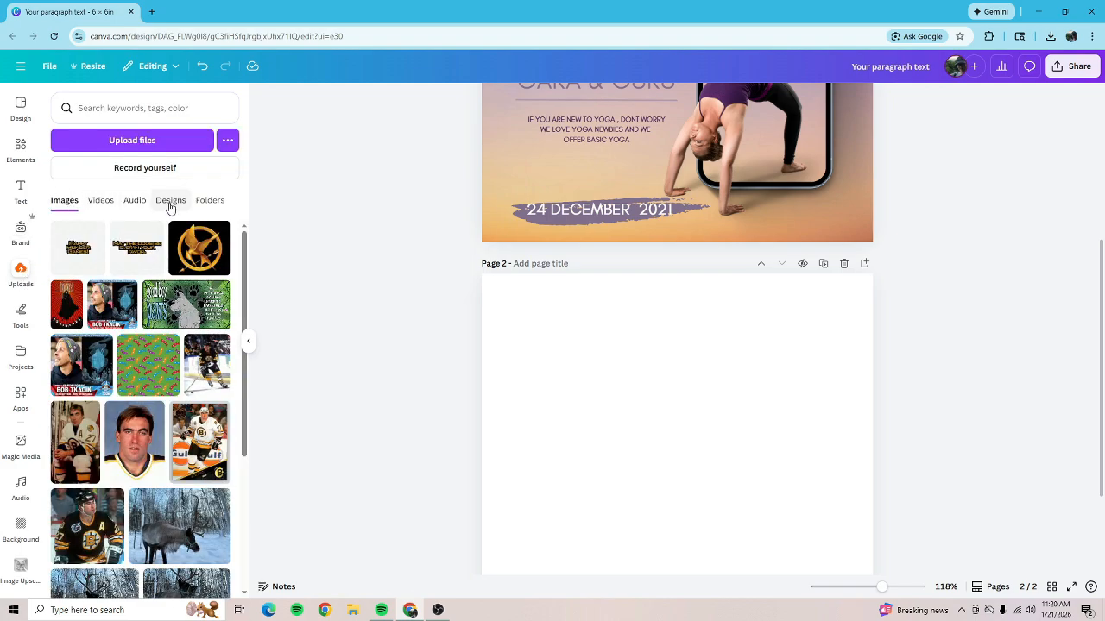
{"action": "left_click", "coordinate": [21, 319]}
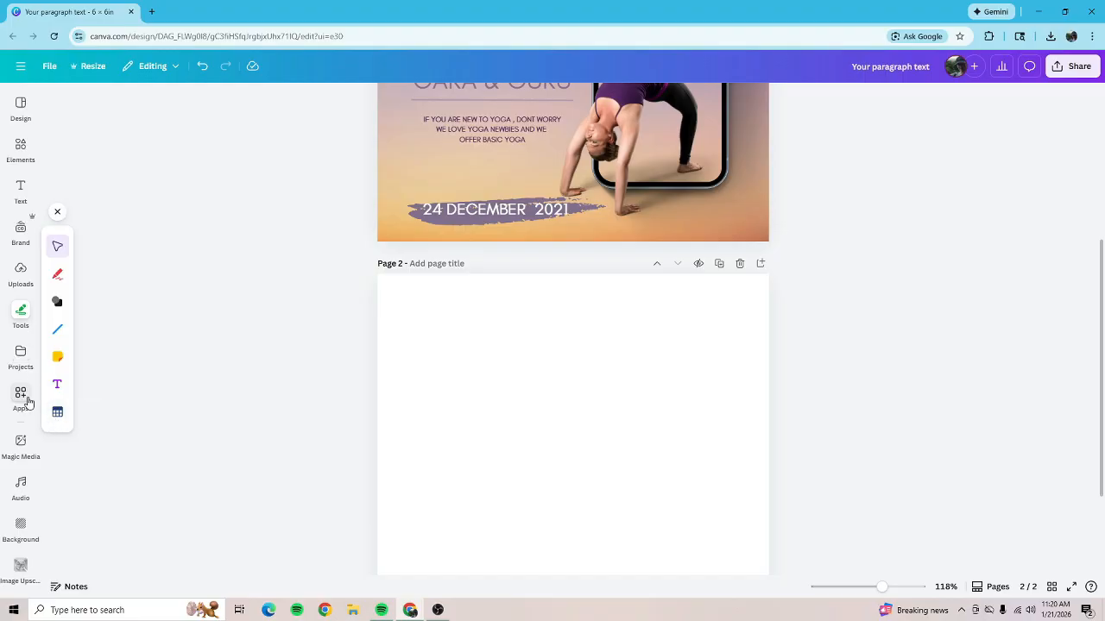
- Paste the copied monkey photo onto the blank page 2
{"action": "scroll", "coordinate": [863, 362], "scroll_direction": "down", "scroll_amount": 3}
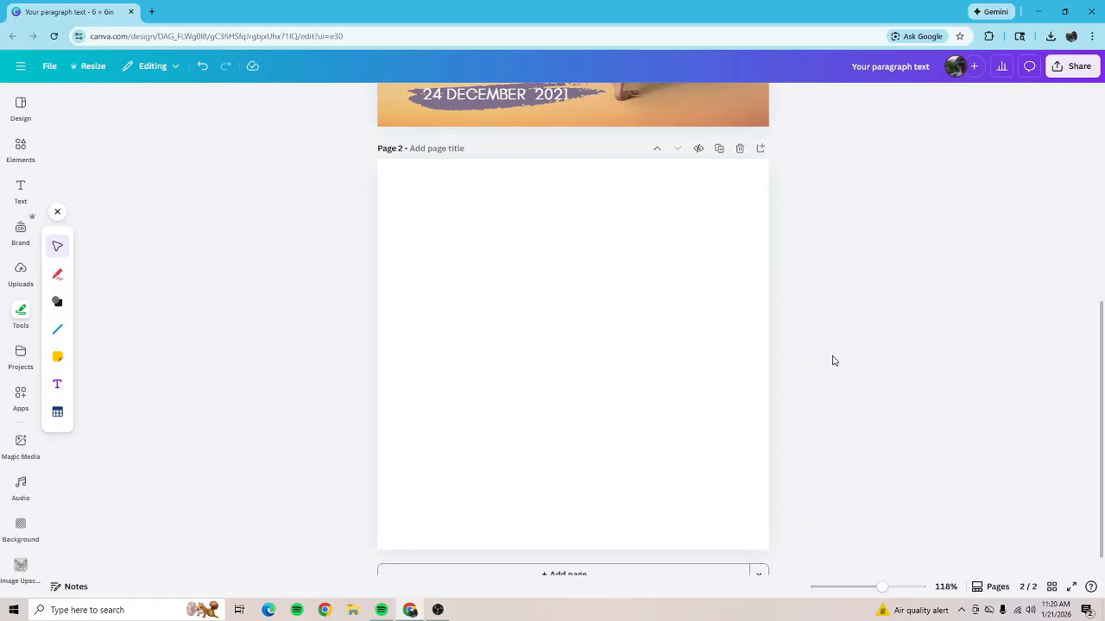
{"action": "right_click", "coordinate": [661, 328]}
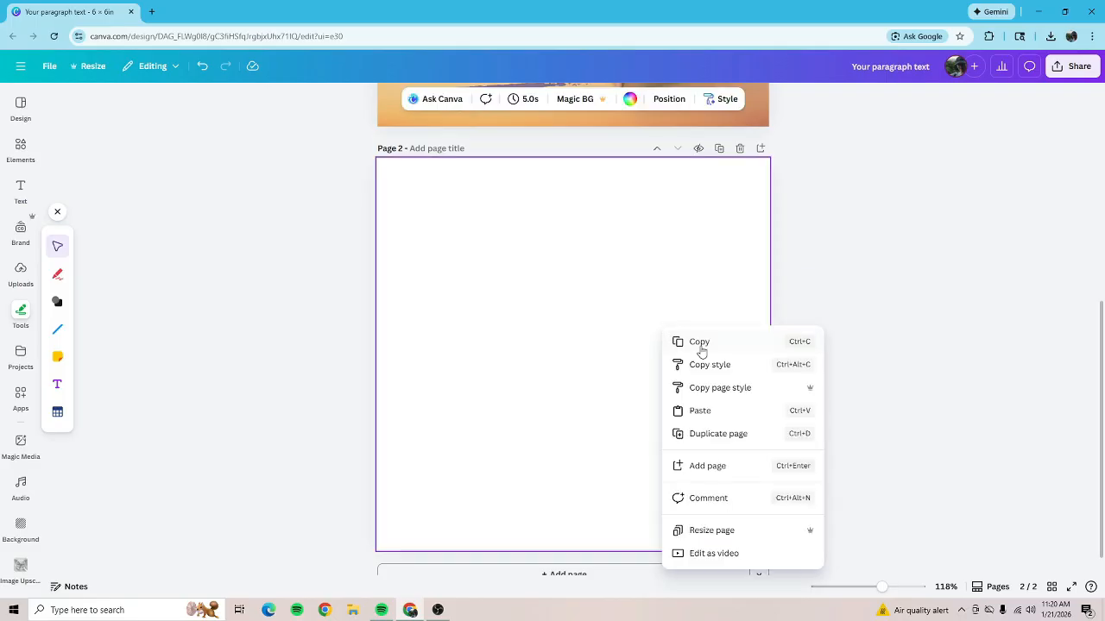
{"action": "left_click", "coordinate": [717, 420]}
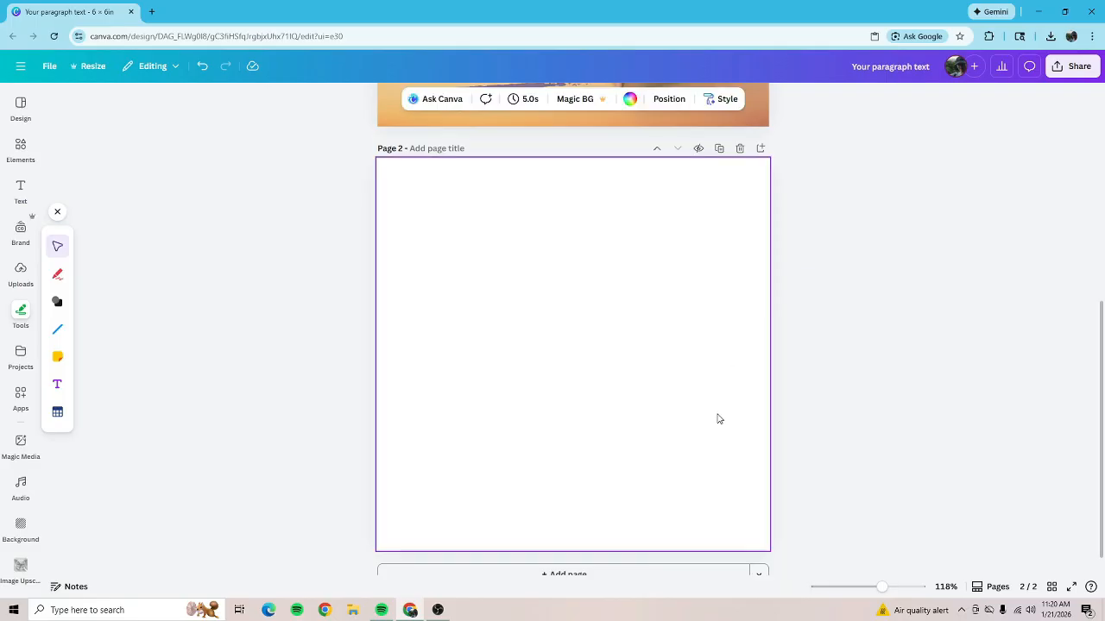
{"action": "left_click", "coordinate": [869, 449]}
{"action": "left_click", "coordinate": [651, 381]}
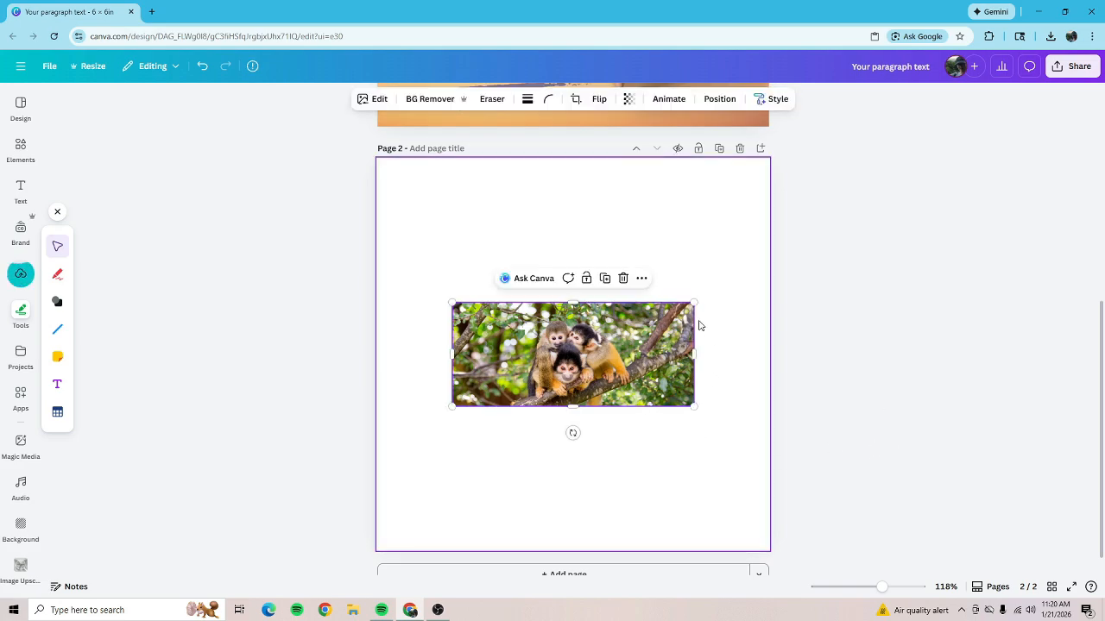
- Enlarge the monkey photo to the full width of page 2 and centre it vertically on the page
{"action": "left_click_drag", "start_coordinate": [694, 303], "coordinate": [765, 277]}
{"action": "left_click_drag", "start_coordinate": [453, 272], "coordinate": [367, 259]}
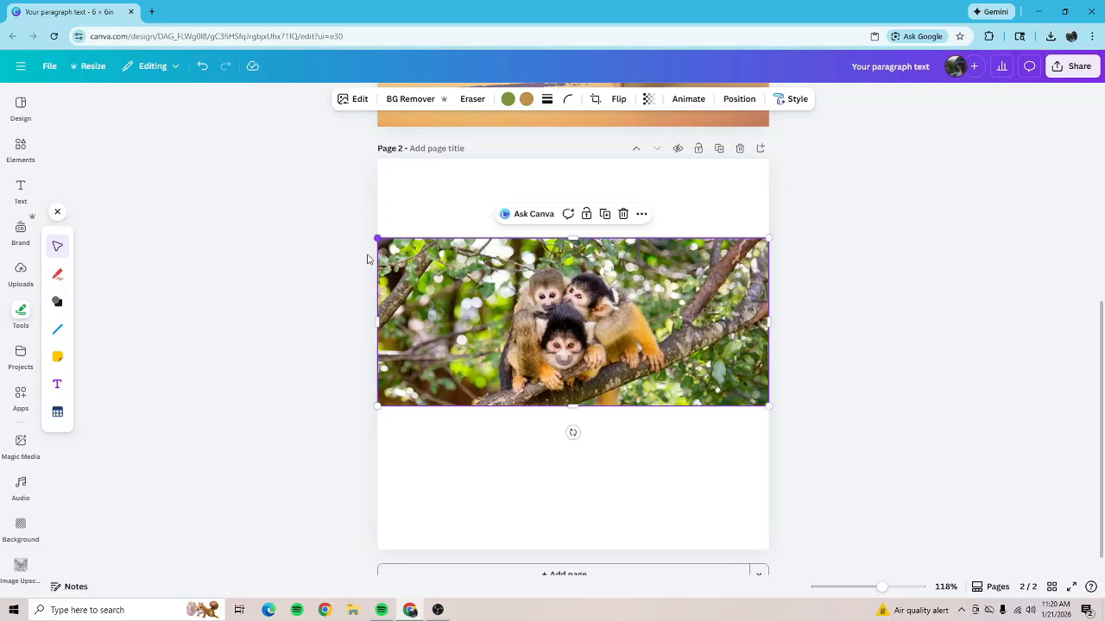
{"action": "left_click", "coordinate": [857, 296]}
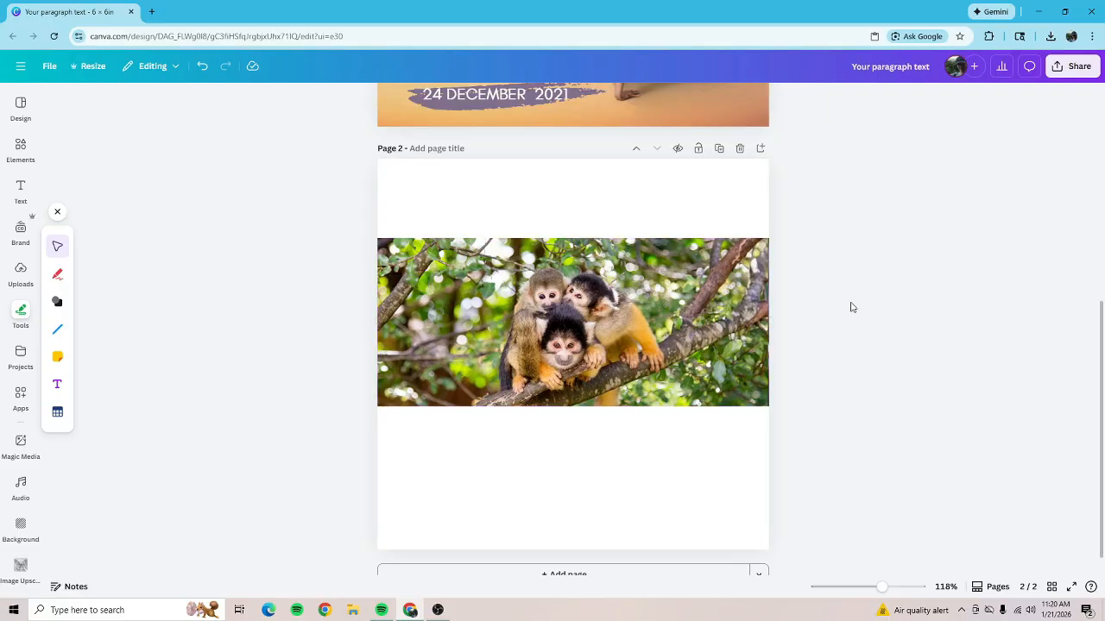
{"action": "left_click_drag", "start_coordinate": [743, 337], "coordinate": [744, 368]}
{"action": "left_click", "coordinate": [902, 373]}
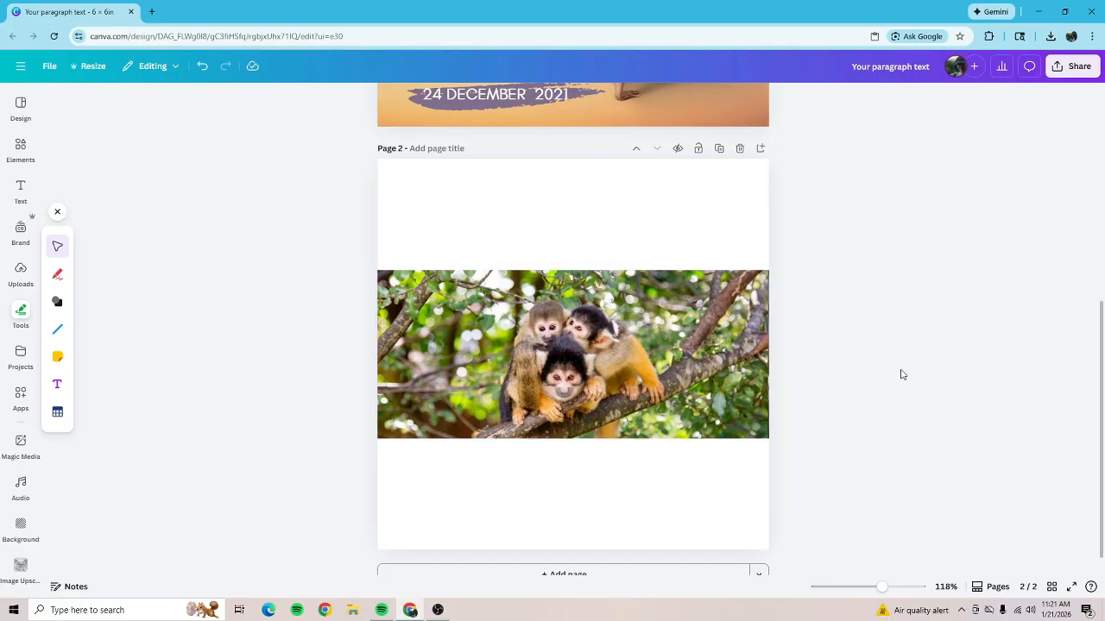
- Try the automatic colour adjustment on the monkey photo and switch it off again
{"action": "left_click", "coordinate": [673, 356]}
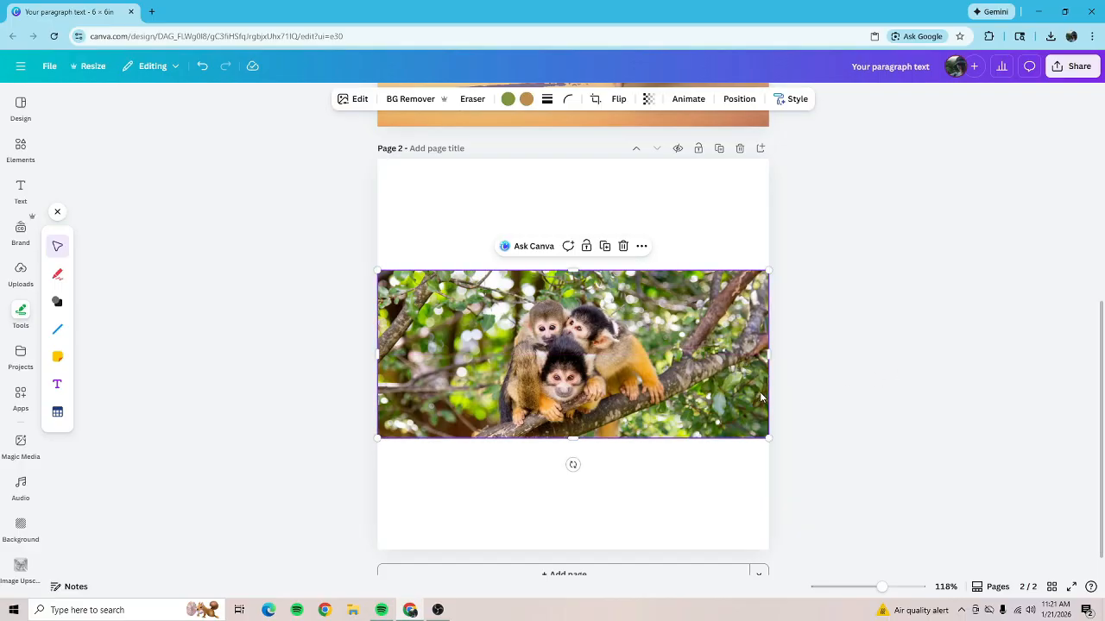
{"action": "left_click", "coordinate": [354, 100]}
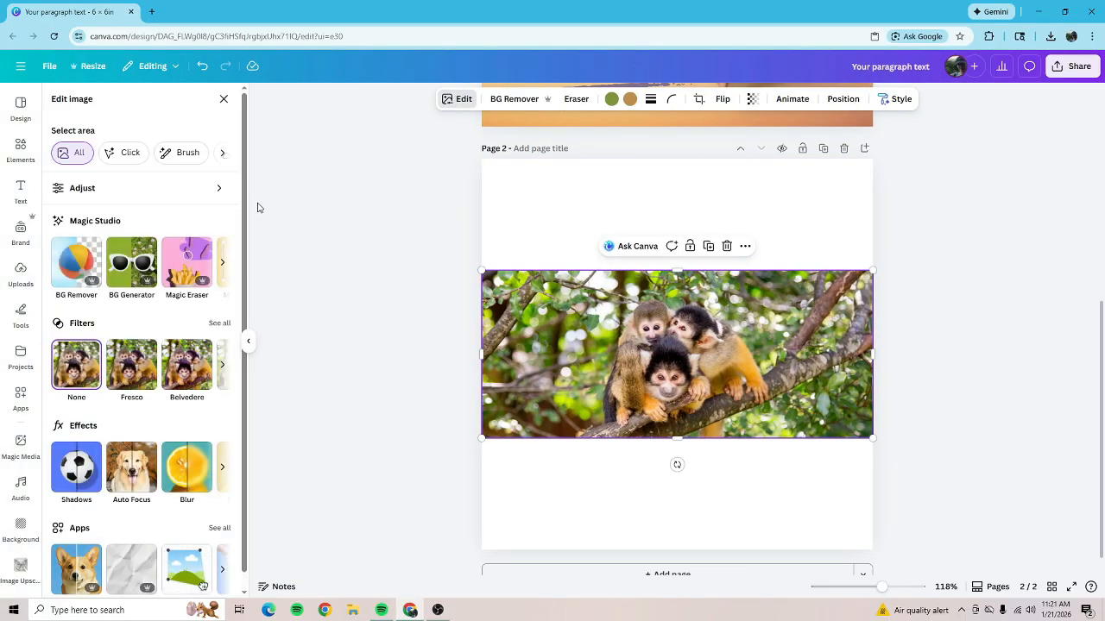
{"action": "left_click", "coordinate": [219, 189]}
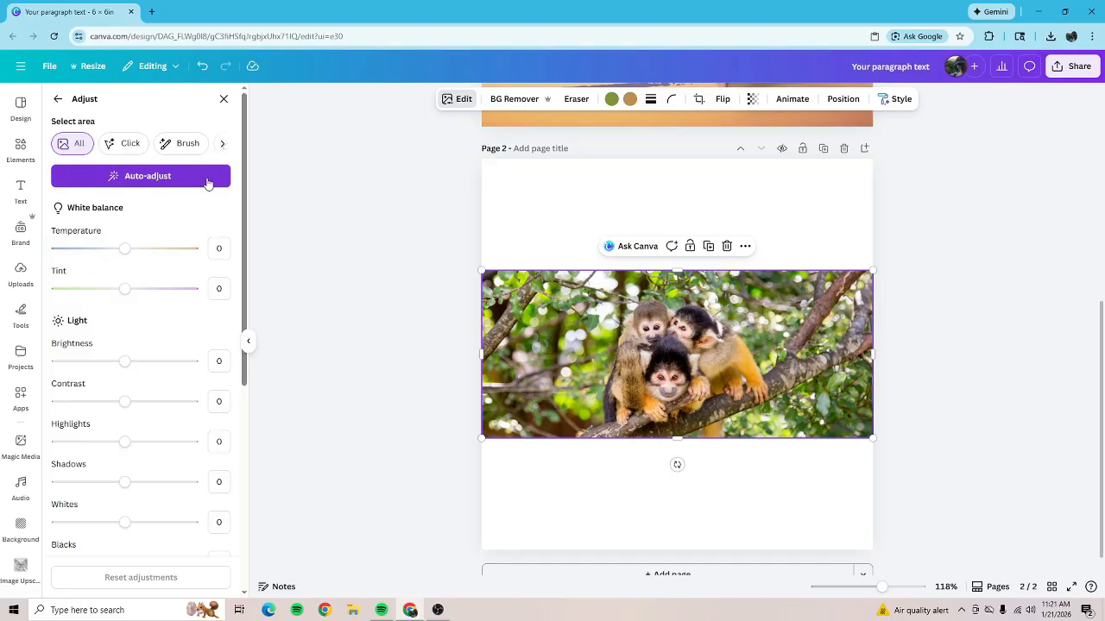
{"action": "left_click", "coordinate": [207, 181]}
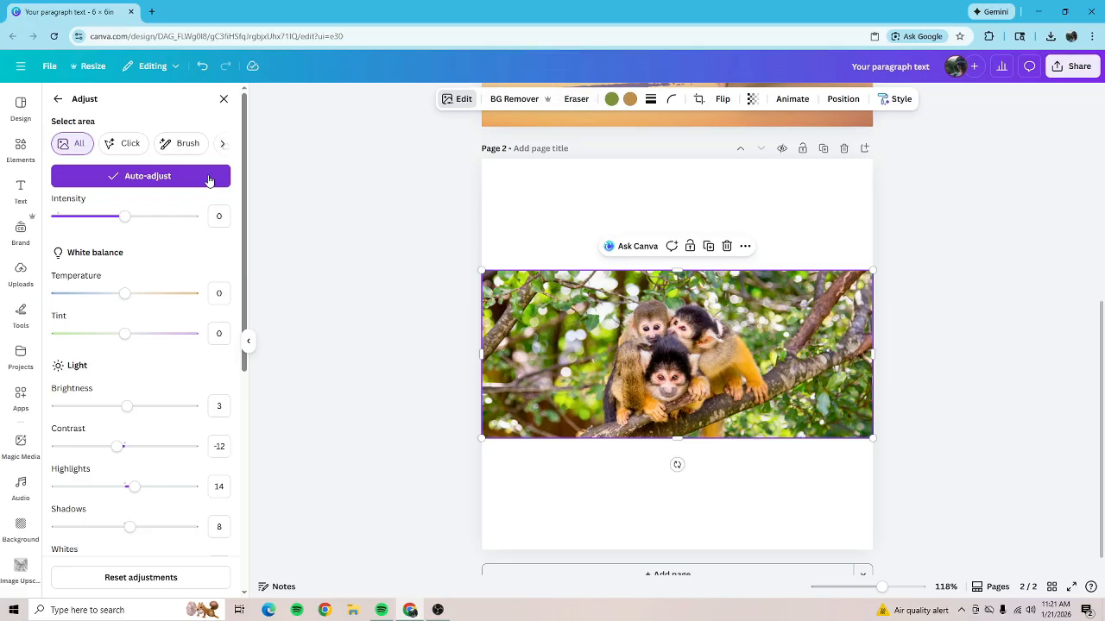
{"action": "left_click", "coordinate": [209, 179]}
{"action": "left_click", "coordinate": [209, 181]}
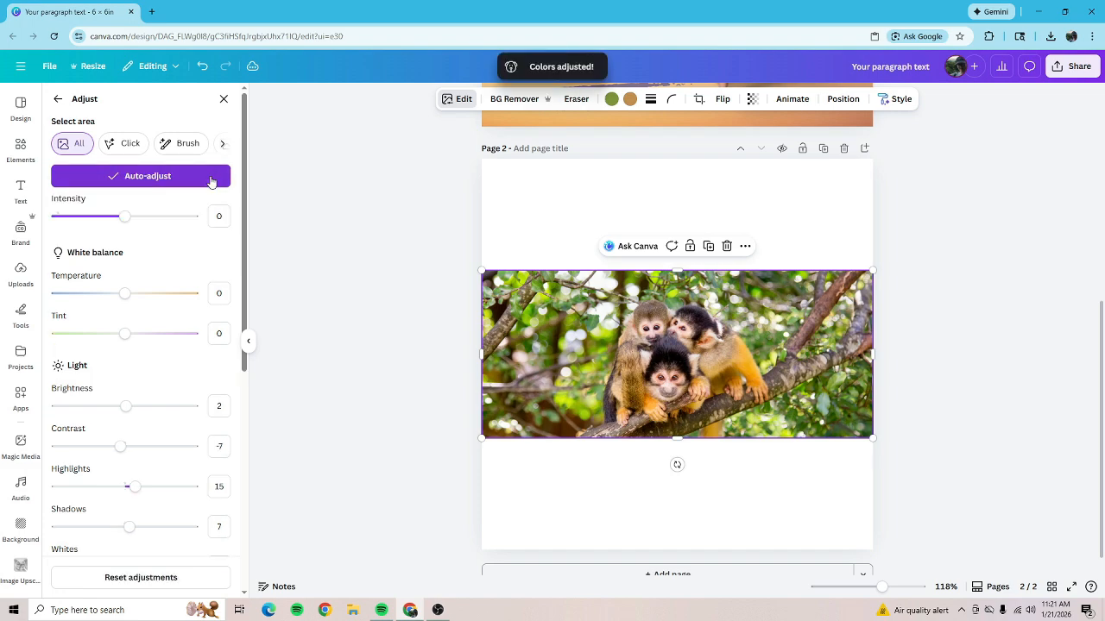
{"action": "left_click", "coordinate": [210, 178]}
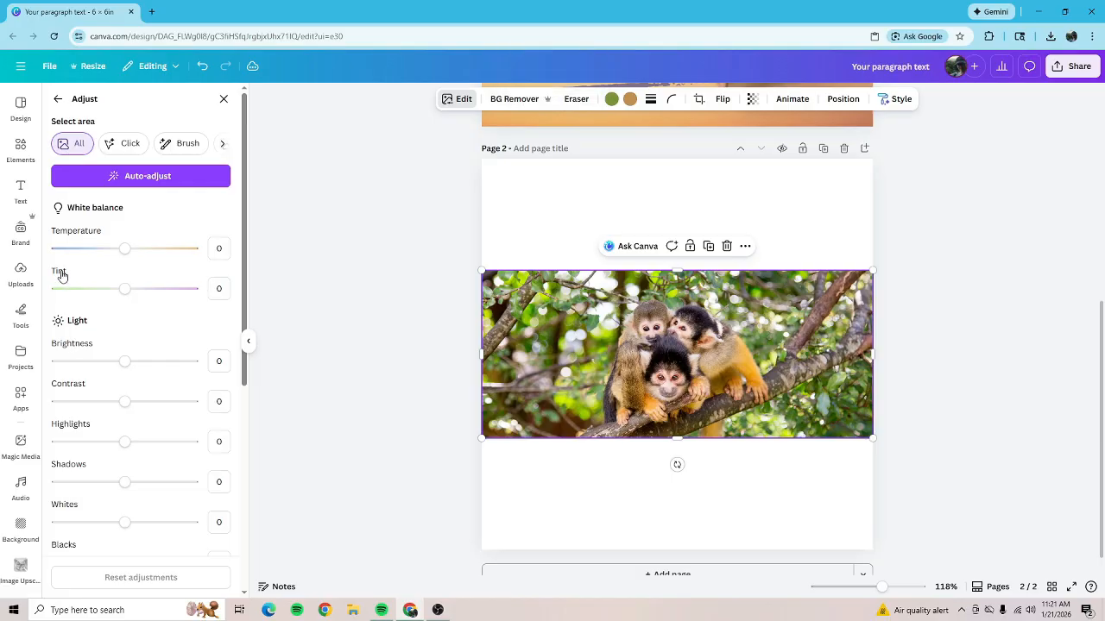
- Add the uploaded photo of the reindeer facing right to page 2 and auto-adjust its colours
{"action": "left_click", "coordinate": [19, 274]}
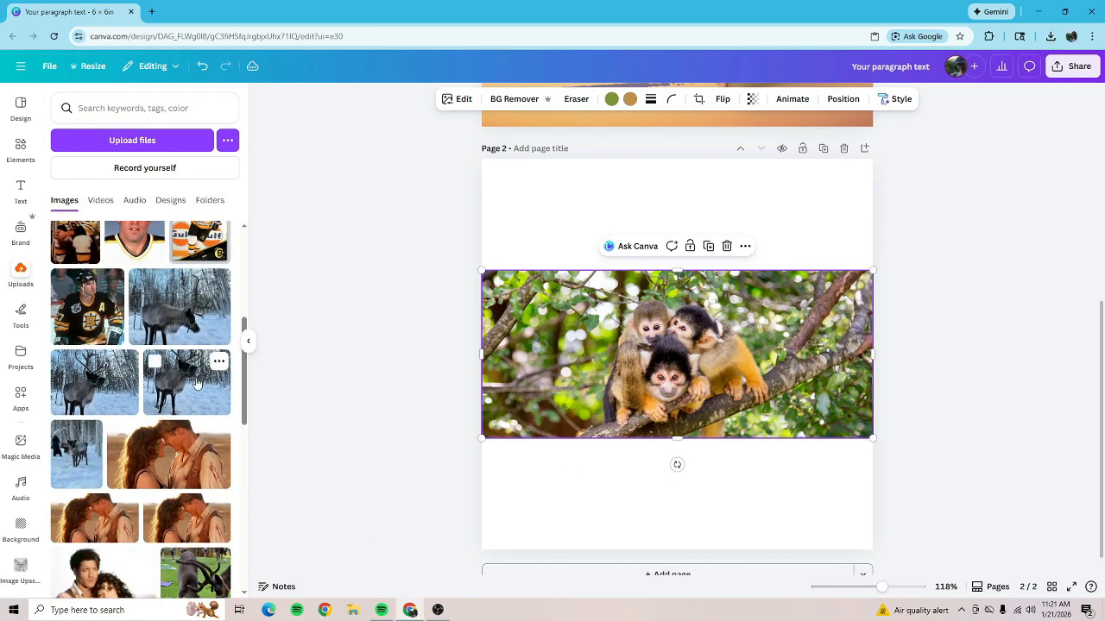
{"action": "scroll", "coordinate": [183, 377], "scroll_direction": "up", "scroll_amount": 3}
{"action": "left_click", "coordinate": [184, 377]}
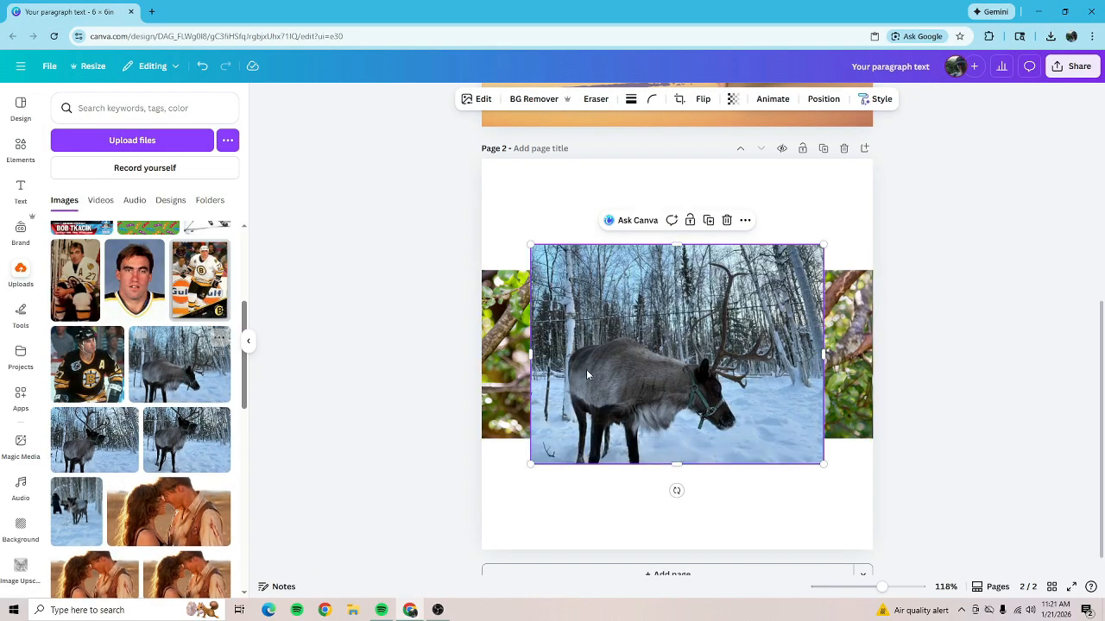
{"action": "left_click", "coordinate": [471, 102]}
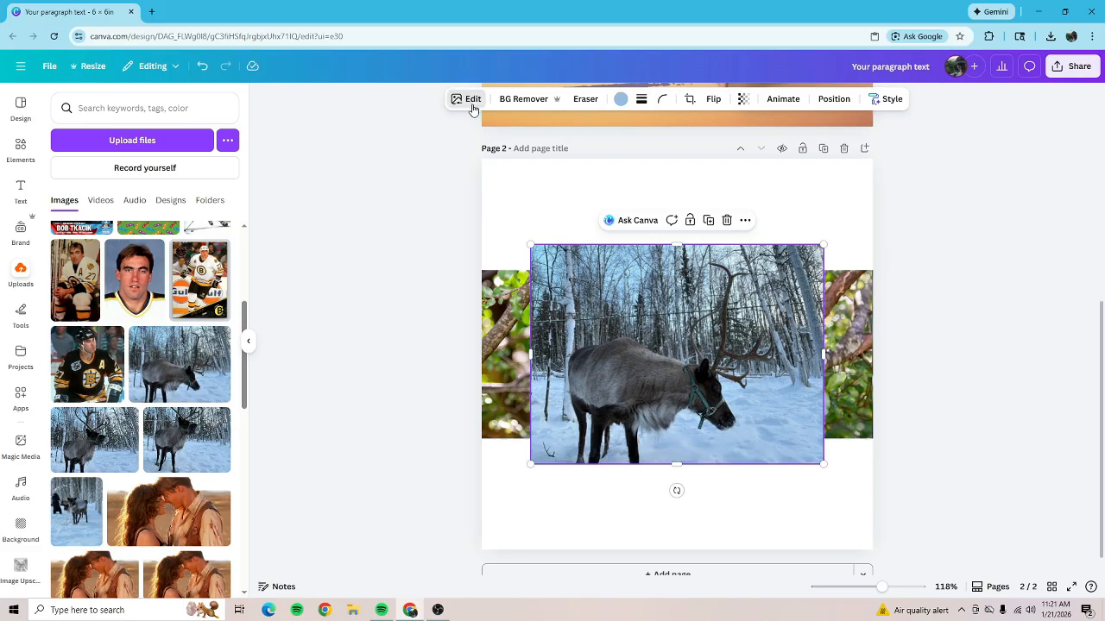
{"action": "left_click", "coordinate": [149, 198]}
{"action": "left_click", "coordinate": [190, 179]}
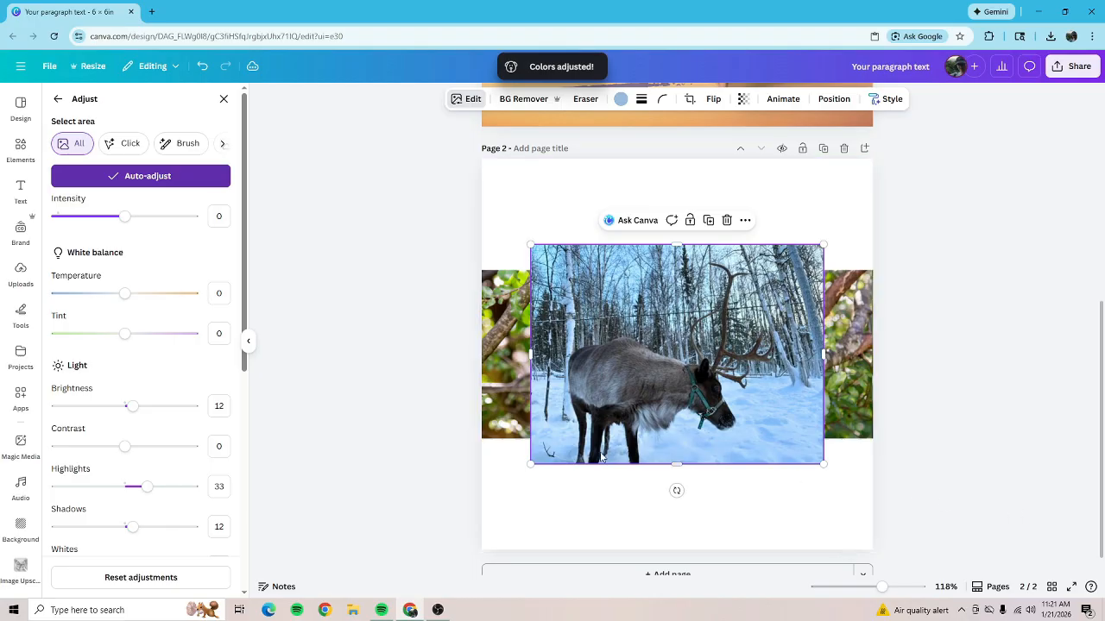
- Try different adjustment levels on the reindeer photo, ending with intensity 1 and temperature 2
{"action": "scroll", "coordinate": [190, 285], "scroll_direction": "down", "scroll_amount": 2}
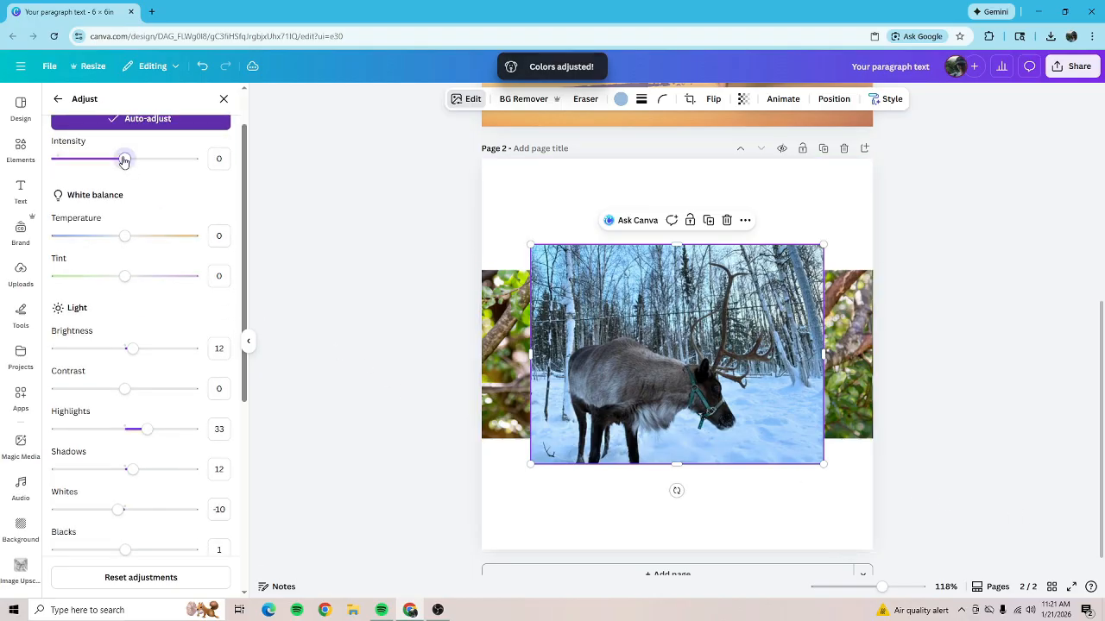
{"action": "left_click_drag", "start_coordinate": [123, 158], "coordinate": [183, 173]}
{"action": "left_click_drag", "start_coordinate": [79, 178], "coordinate": [126, 173]}
{"action": "mouse_move", "coordinate": [138, 239]}
{"action": "left_mouse_down"}
{"action": "mouse_move", "coordinate": [170, 237]}
{"action": "mouse_move", "coordinate": [126, 255]}
{"action": "left_mouse_up"}
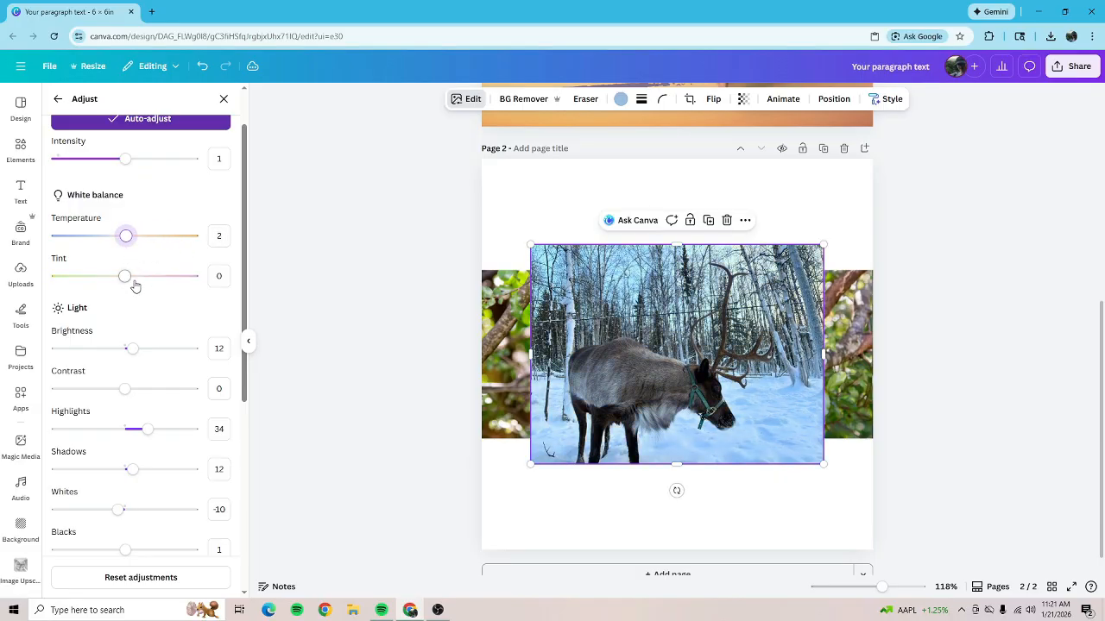
- Review the reindeer photo's light, colour and texture adjustments, and switch colour inversion on and back off
{"action": "scroll", "coordinate": [135, 286], "scroll_direction": "up", "scroll_amount": 1}
{"action": "scroll", "coordinate": [142, 306], "scroll_direction": "down", "scroll_amount": 2}
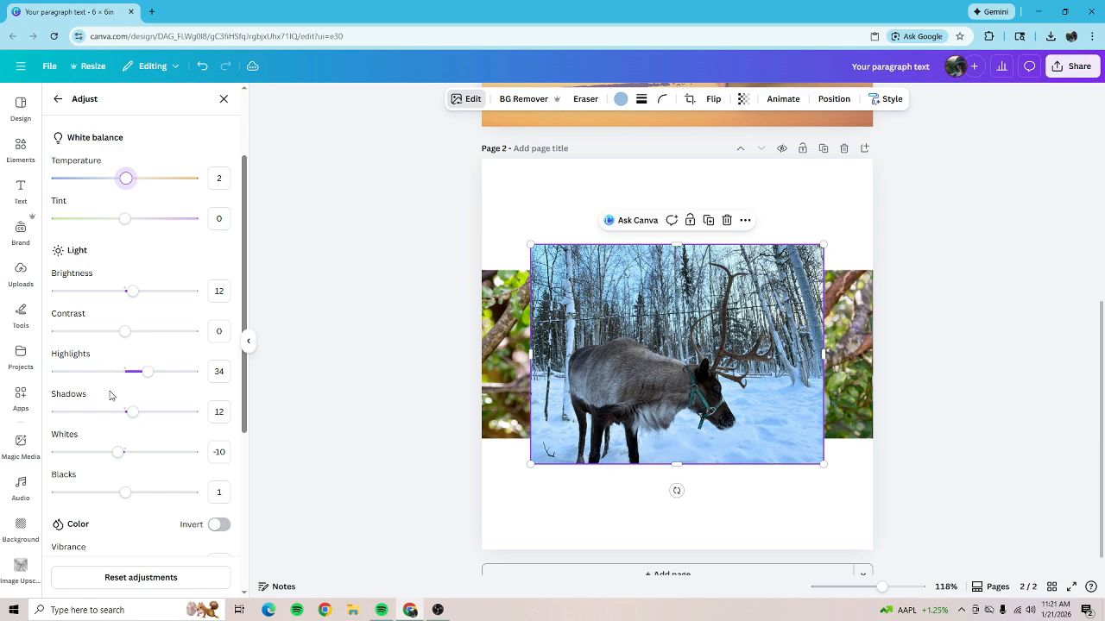
{"action": "scroll", "coordinate": [110, 395], "scroll_direction": "down", "scroll_amount": 1}
{"action": "scroll", "coordinate": [109, 426], "scroll_direction": "down", "scroll_amount": 2}
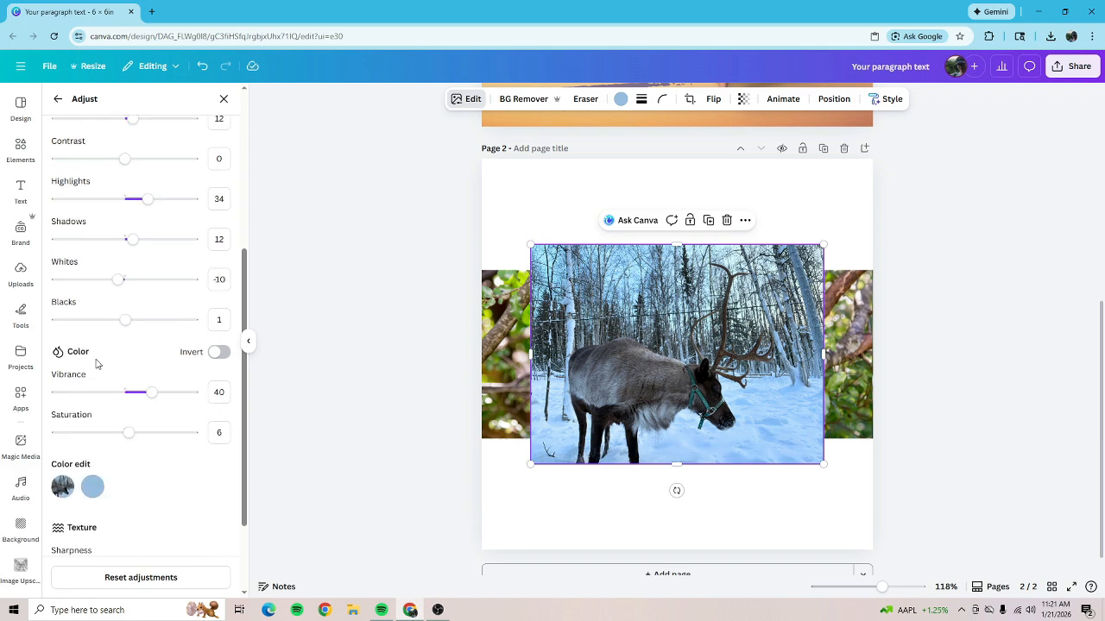
{"action": "left_click", "coordinate": [220, 354]}
{"action": "left_click", "coordinate": [220, 356]}
{"action": "left_click", "coordinate": [220, 357]}
{"action": "left_click", "coordinate": [220, 357]}
{"action": "scroll", "coordinate": [219, 362], "scroll_direction": "down", "scroll_amount": 1}
{"action": "scroll", "coordinate": [189, 389], "scroll_direction": "down", "scroll_amount": 1}
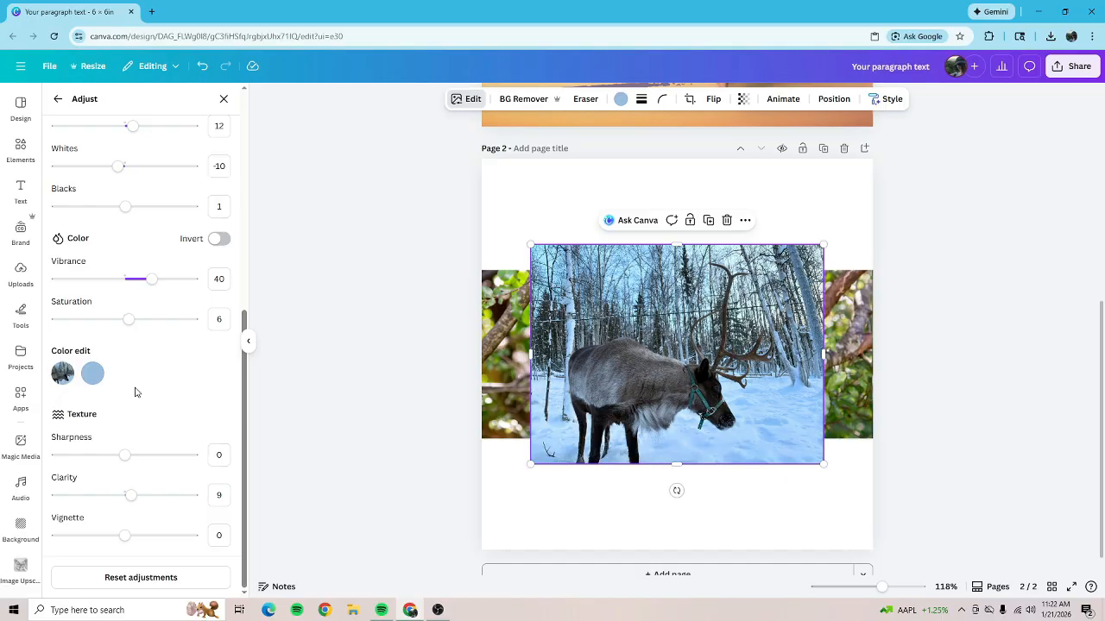
- Try shifting the hue of the reindeer photo's blue colour, and delete the photo from page 2
{"action": "left_click", "coordinate": [92, 373]}
{"action": "scroll", "coordinate": [172, 387], "scroll_direction": "down", "scroll_amount": 1}
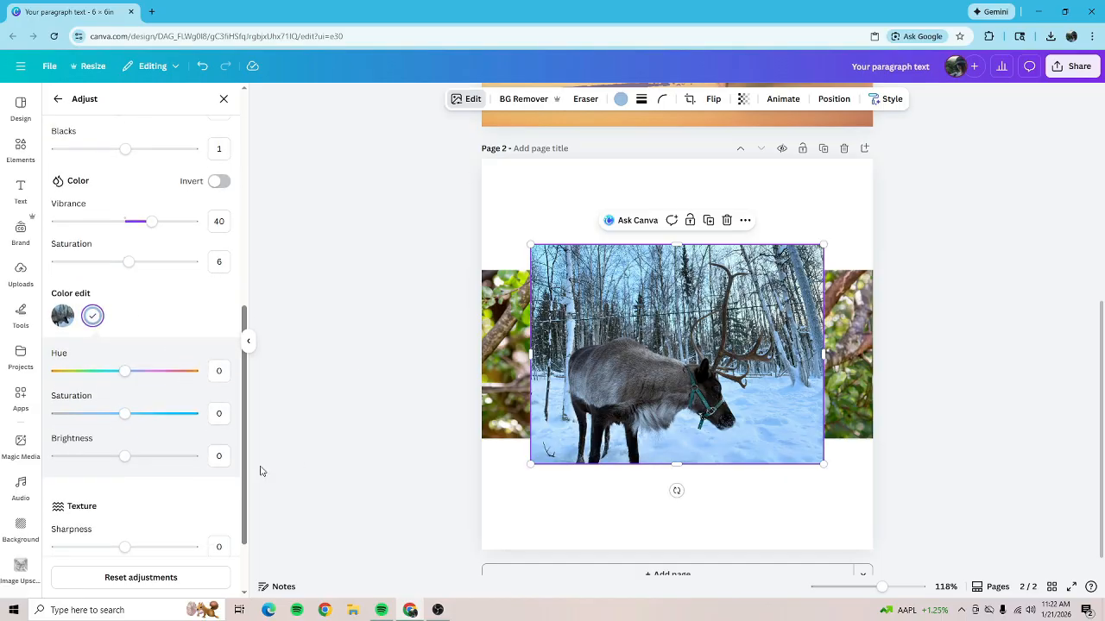
{"action": "mouse_move", "coordinate": [129, 387]}
{"action": "left_mouse_down"}
{"action": "mouse_move", "coordinate": [207, 388]}
{"action": "mouse_move", "coordinate": [181, 377]}
{"action": "mouse_move", "coordinate": [122, 387]}
{"action": "left_mouse_up"}
{"action": "left_click", "coordinate": [649, 291]}
{"action": "key", "text": "Delete"}
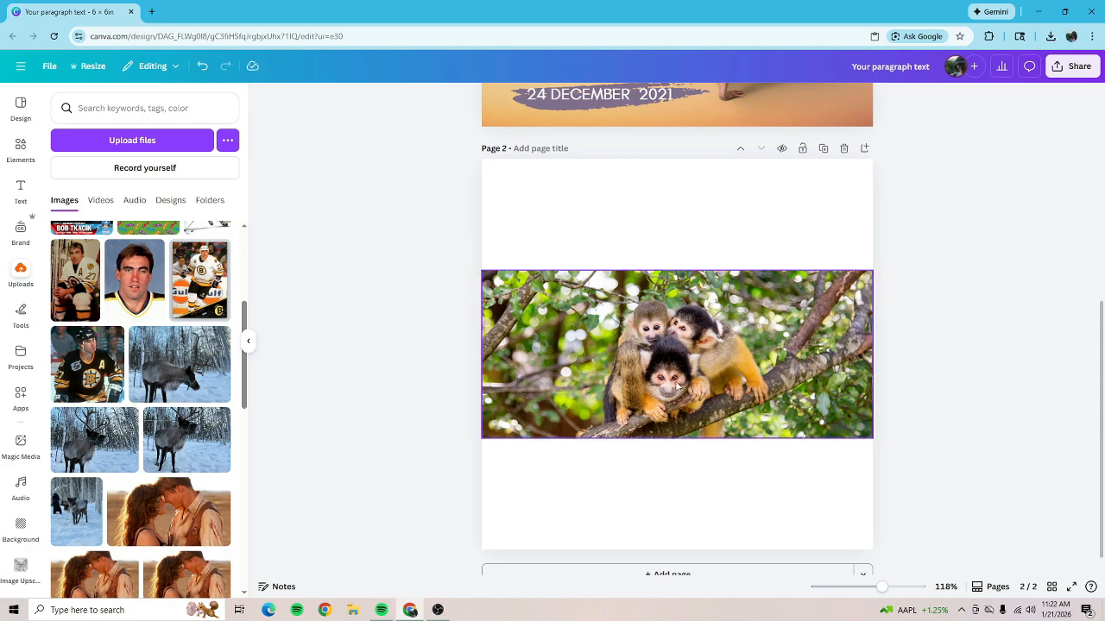
- Try removing the monkey photo's background and moving it higher on page 2, and undo both changes
{"action": "left_click", "coordinate": [728, 347]}
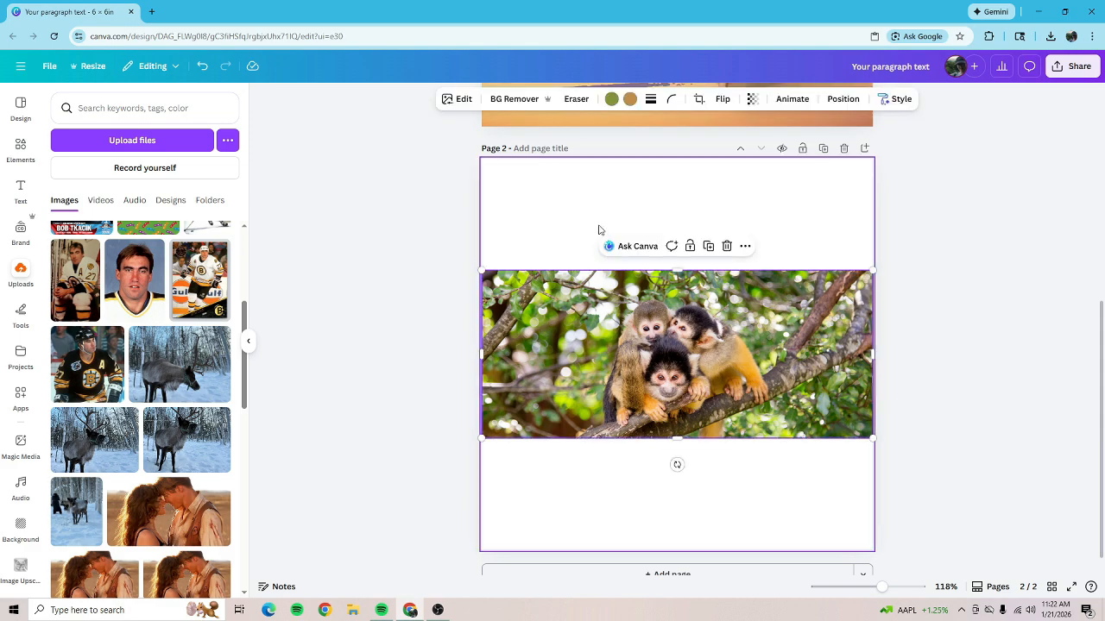
{"action": "left_click", "coordinate": [521, 107]}
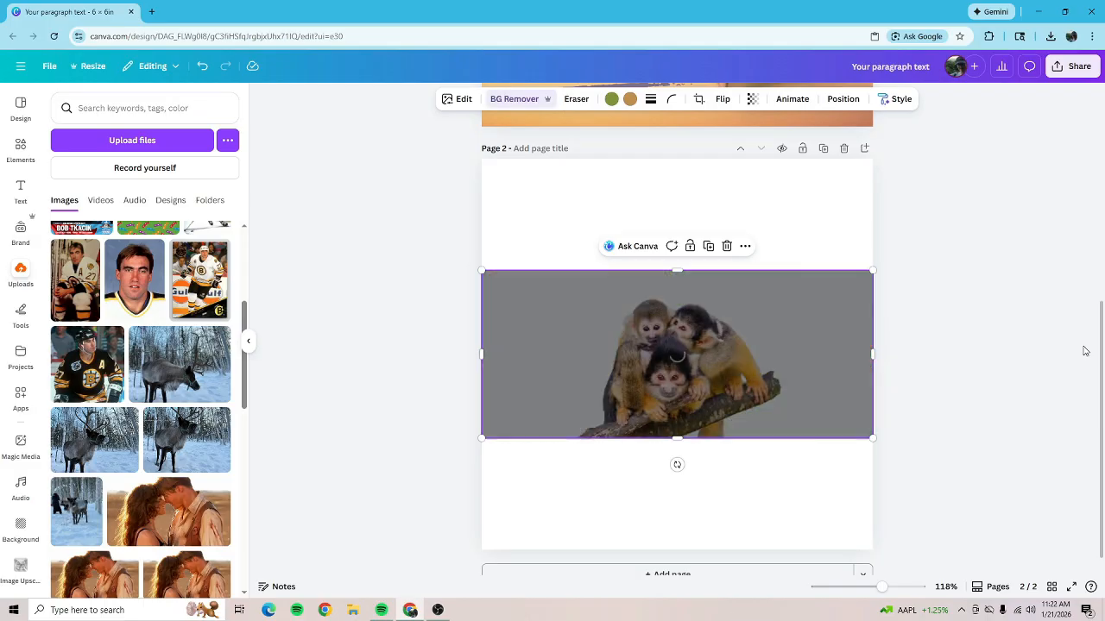
{"action": "left_click_drag", "start_coordinate": [691, 369], "coordinate": [688, 284]}
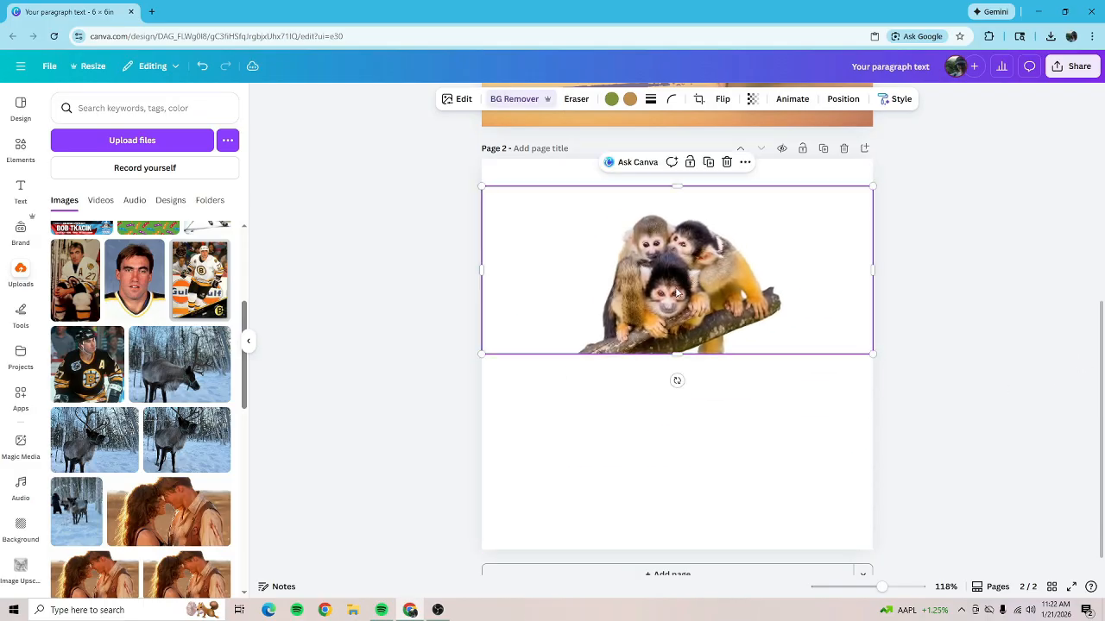
{"action": "left_click", "coordinate": [204, 69]}
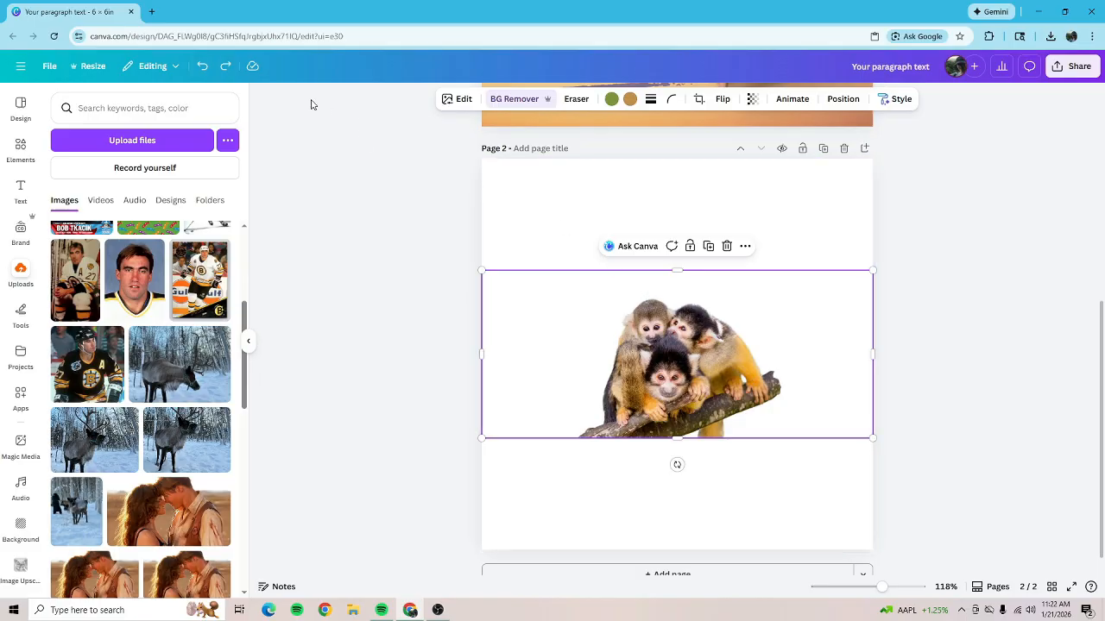
{"action": "left_click", "coordinate": [199, 69]}
- Try erasing the three monkeys and the front end of the branch with Magic Eraser's click selection, and undo the erasure
{"action": "left_click", "coordinate": [457, 98]}
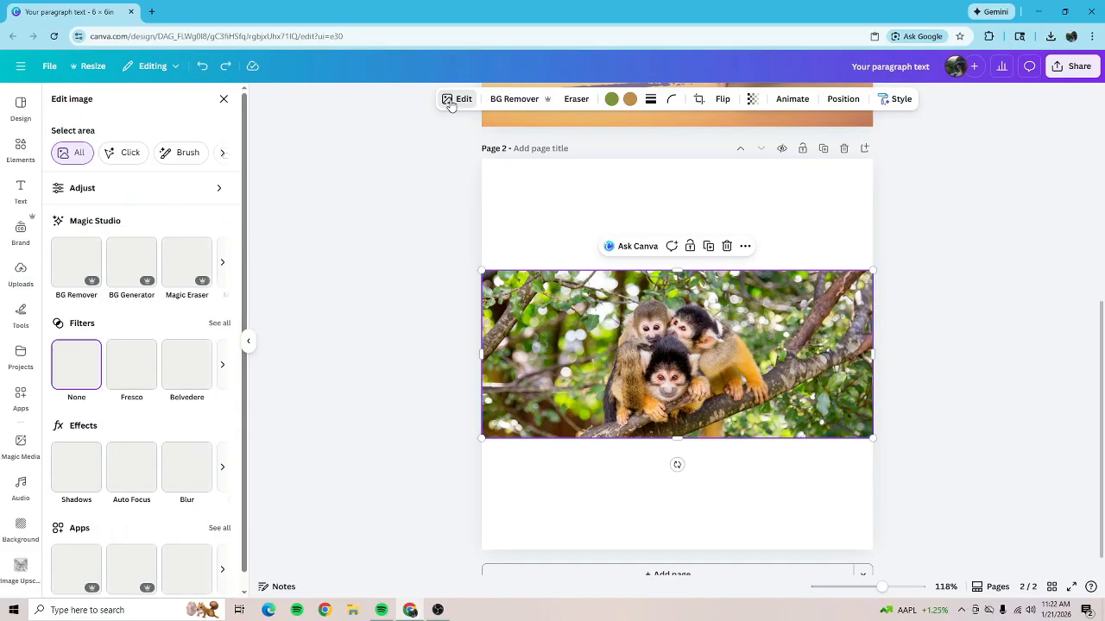
{"action": "left_click", "coordinate": [193, 269]}
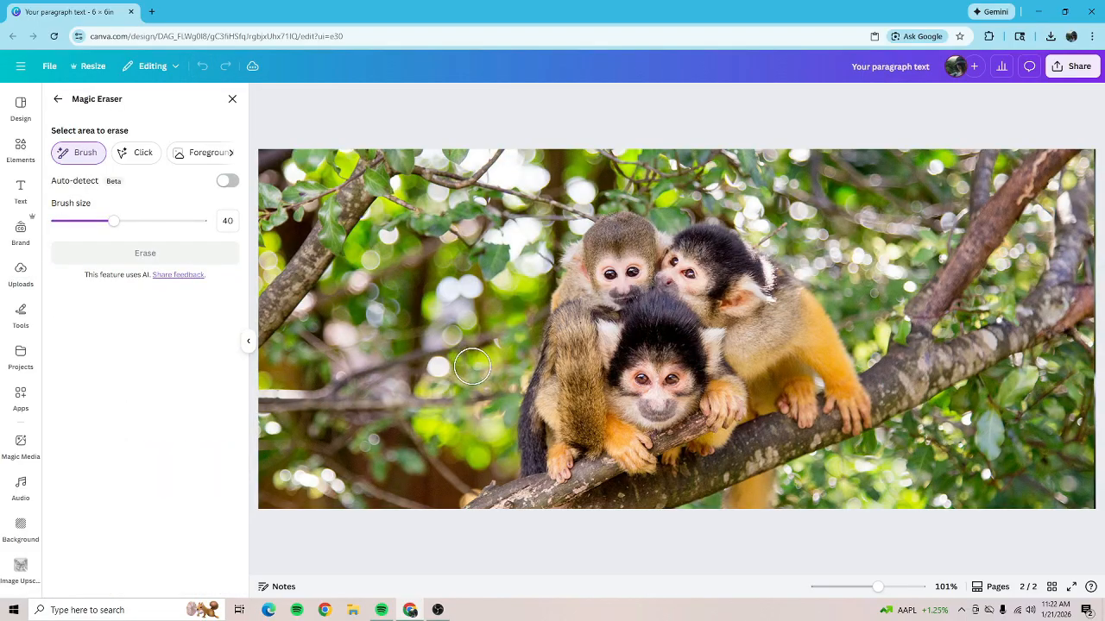
{"action": "left_click", "coordinate": [141, 154]}
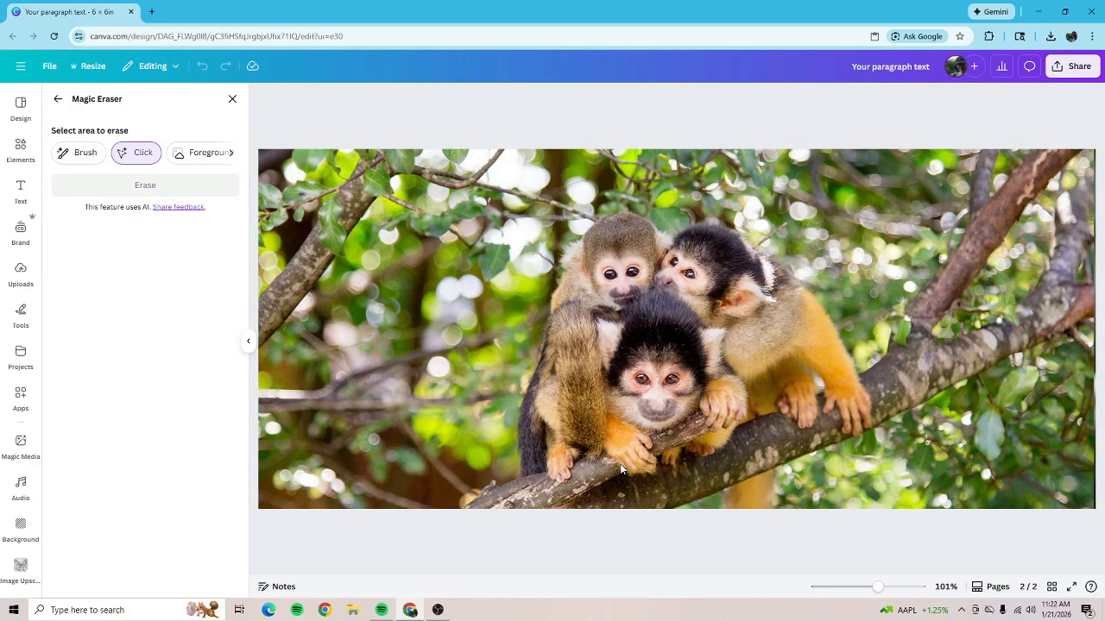
{"action": "left_click", "coordinate": [619, 463]}
{"action": "left_click", "coordinate": [715, 411]}
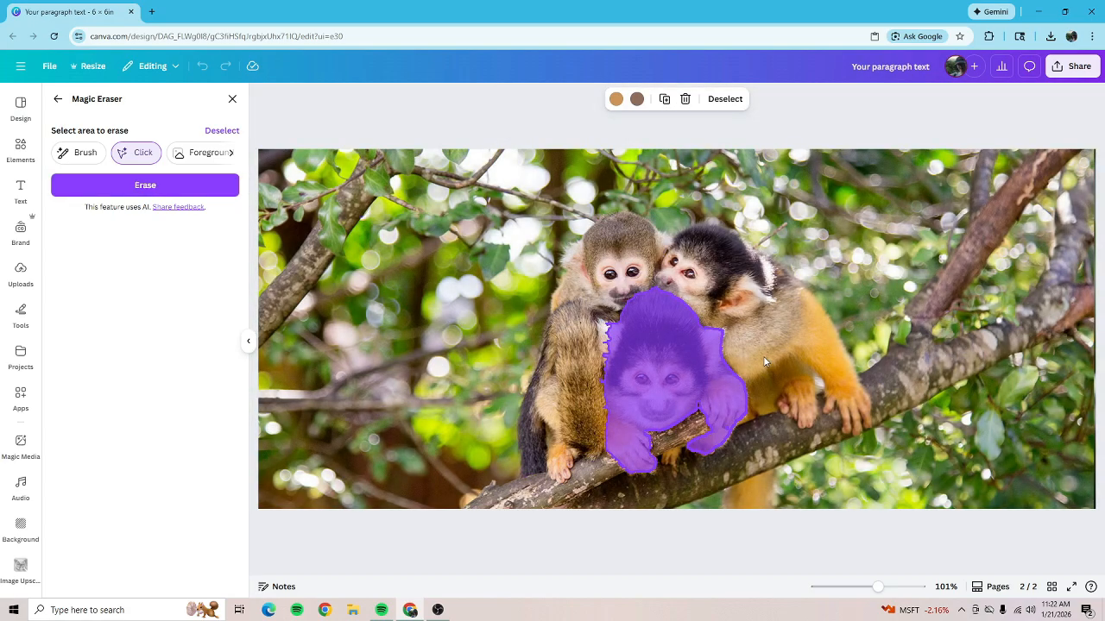
{"action": "left_click", "coordinate": [582, 378]}
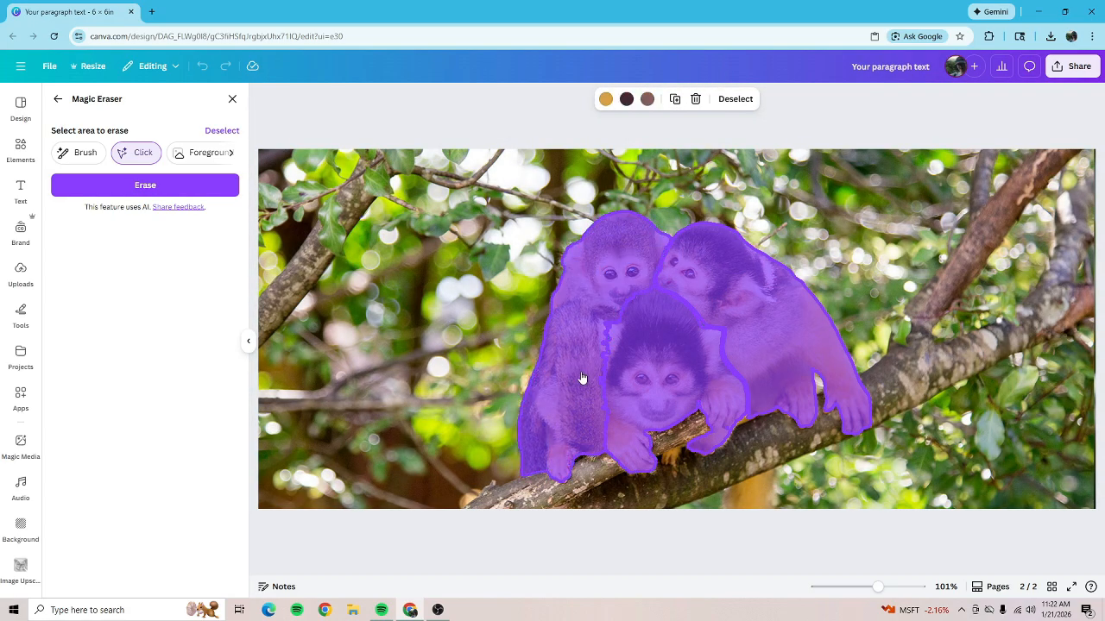
{"action": "left_click", "coordinate": [600, 490]}
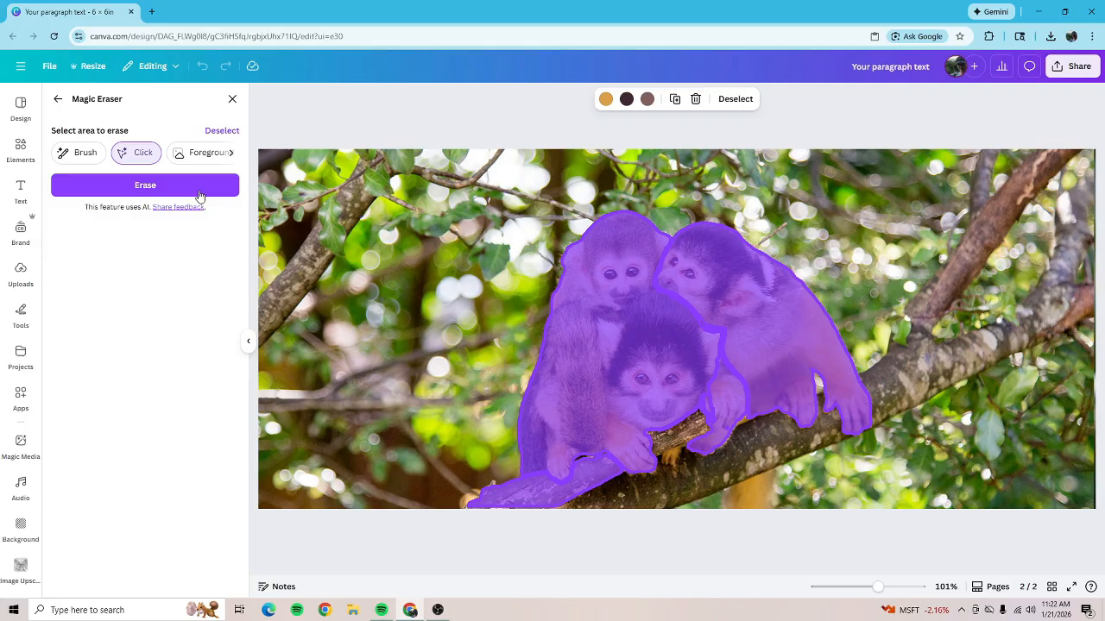
{"action": "left_click", "coordinate": [199, 190]}
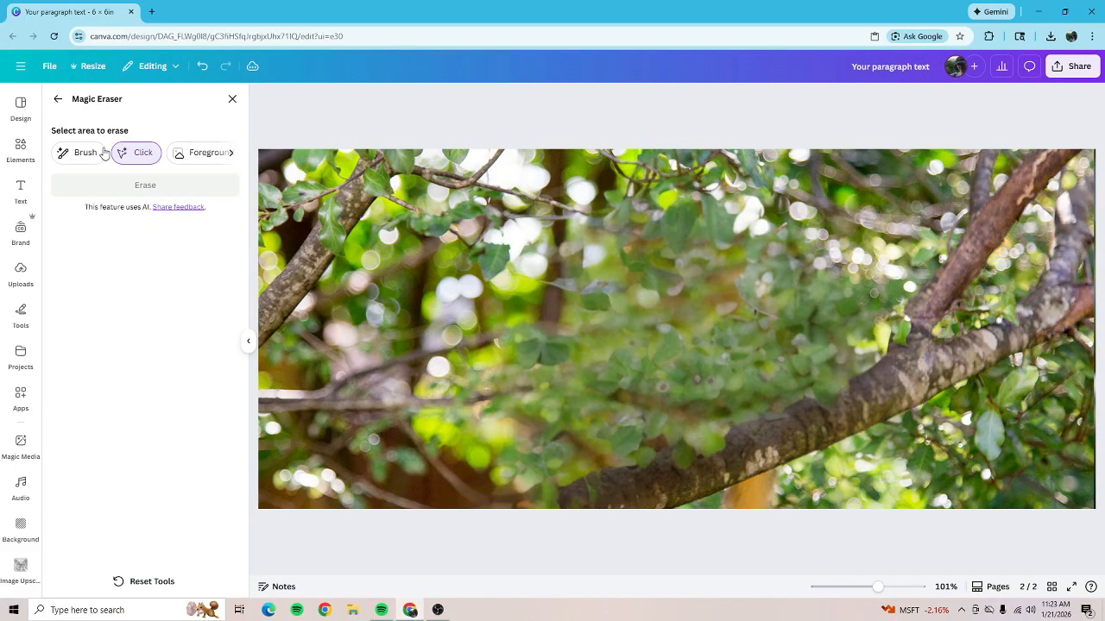
{"action": "left_click", "coordinate": [202, 67]}
- Try brushing over and erasing the rear monkey's head with Magic Eraser at brush size 40, undo it, and leave the tool
{"action": "left_click", "coordinate": [82, 153]}
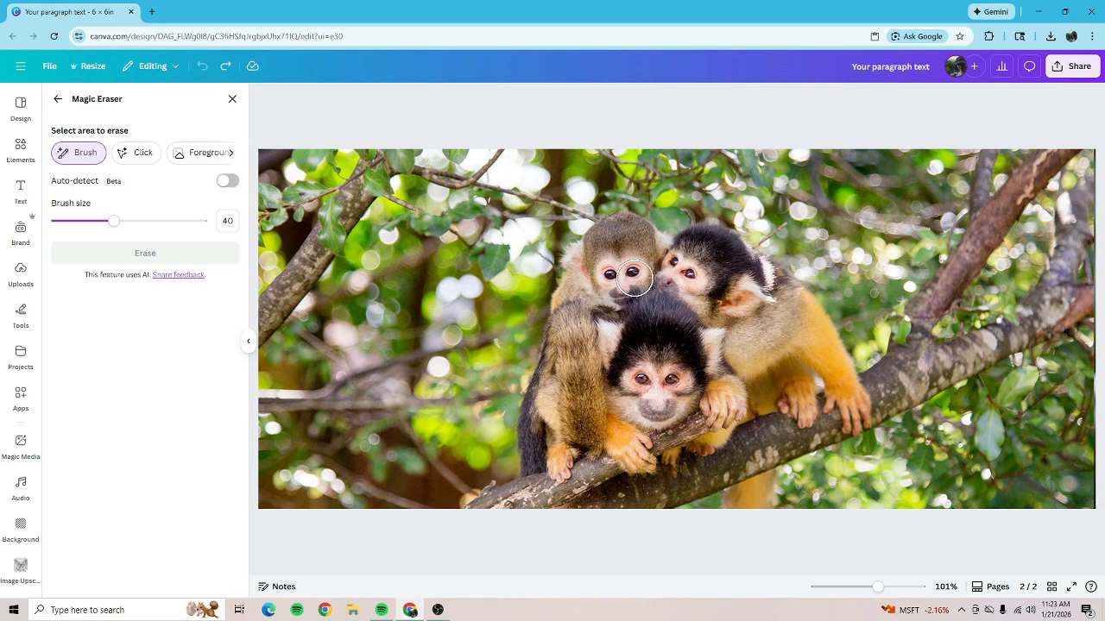
{"action": "mouse_move", "coordinate": [634, 278]}
{"action": "left_mouse_down"}
{"action": "mouse_move", "coordinate": [576, 277]}
{"action": "mouse_move", "coordinate": [548, 293]}
{"action": "mouse_move", "coordinate": [600, 233]}
{"action": "mouse_move", "coordinate": [625, 227]}
{"action": "mouse_move", "coordinate": [654, 239]}
{"action": "mouse_move", "coordinate": [633, 279]}
{"action": "mouse_move", "coordinate": [611, 257]}
{"action": "left_mouse_up"}
{"action": "left_click", "coordinate": [205, 257]}
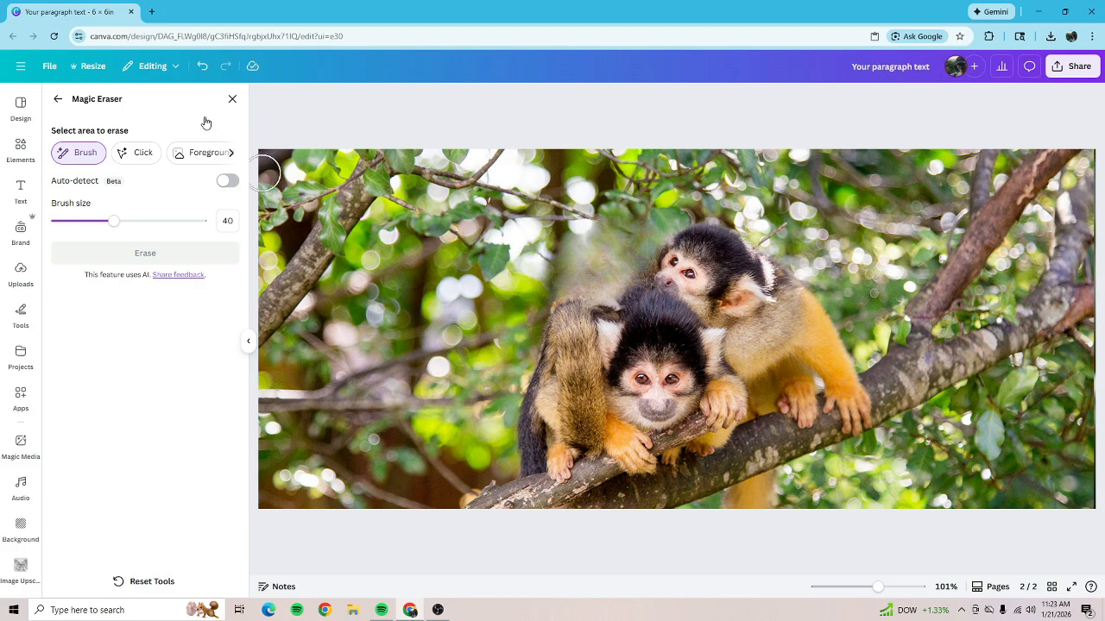
{"action": "left_click", "coordinate": [204, 73]}
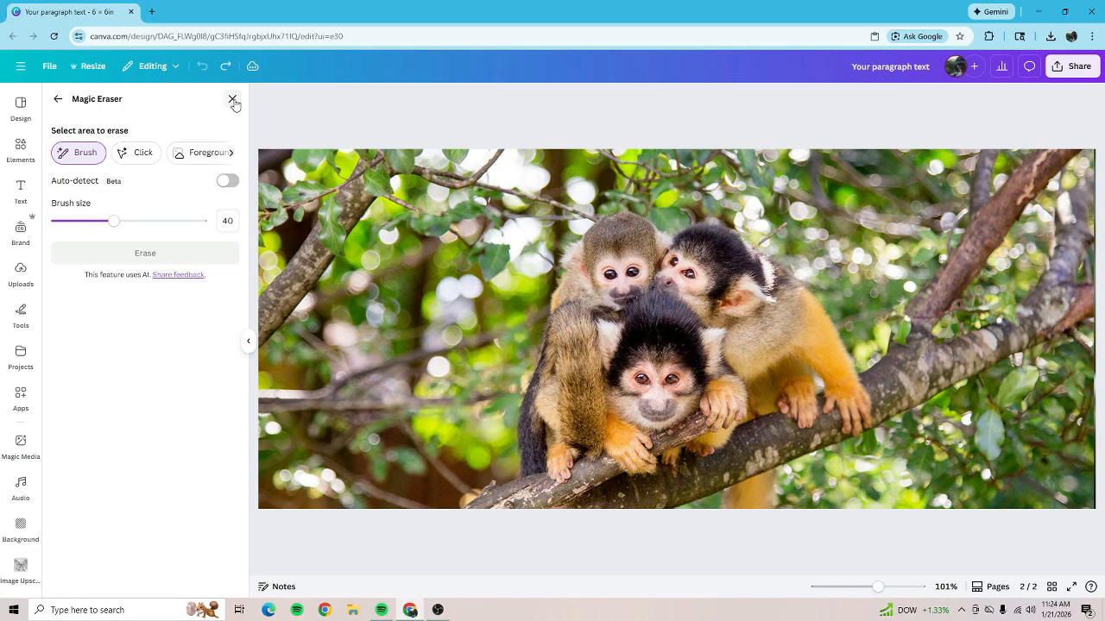
{"action": "left_click", "coordinate": [232, 100]}
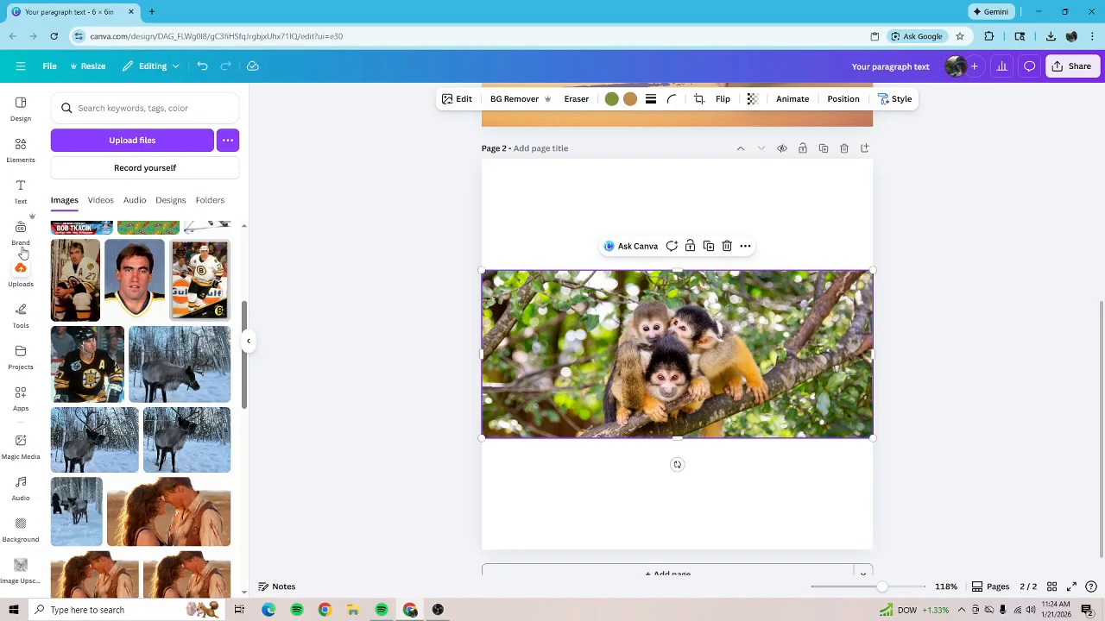
- Apply the Auto Focus effect to the monkey photo, try different focus positions and blur intensities, and undo the last two adjustments
{"action": "left_click", "coordinate": [450, 99]}
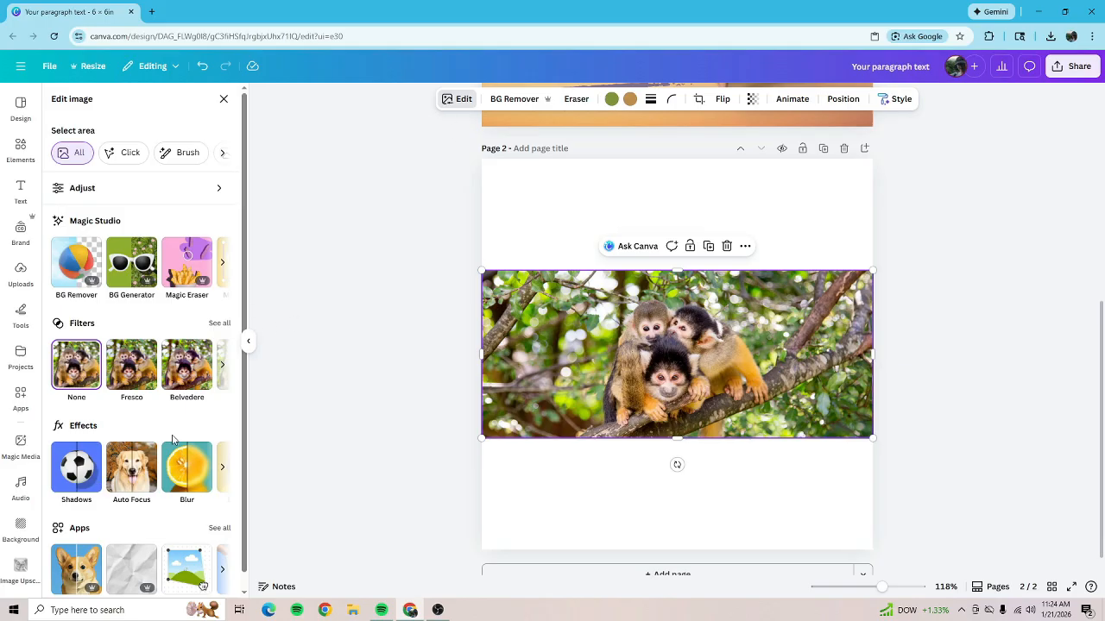
{"action": "left_click", "coordinate": [144, 478]}
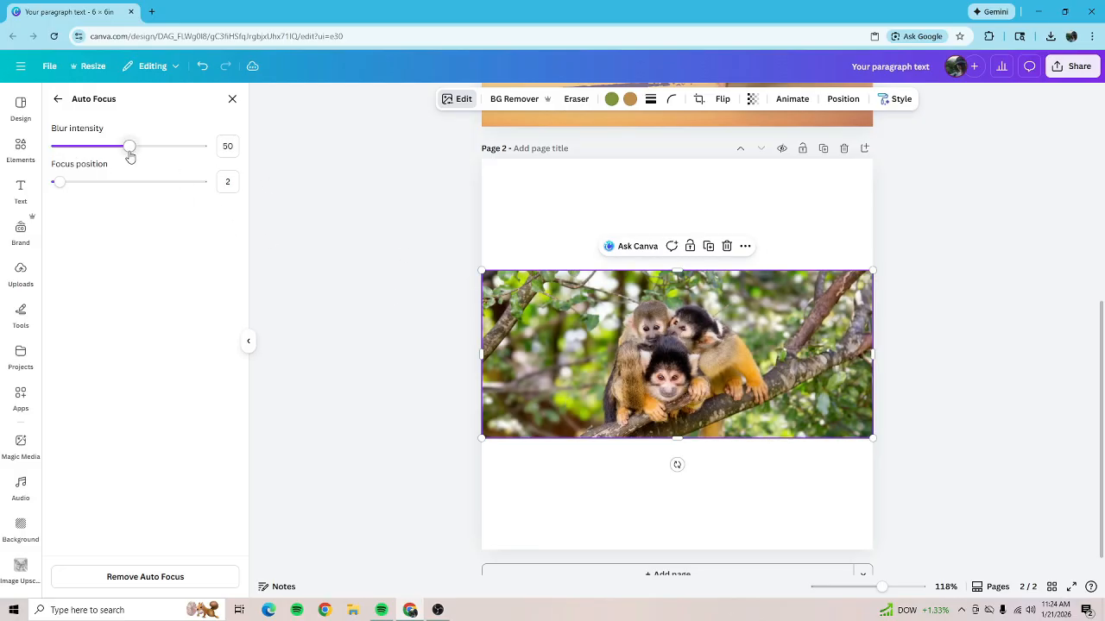
{"action": "left_click_drag", "start_coordinate": [60, 185], "coordinate": [47, 214]}
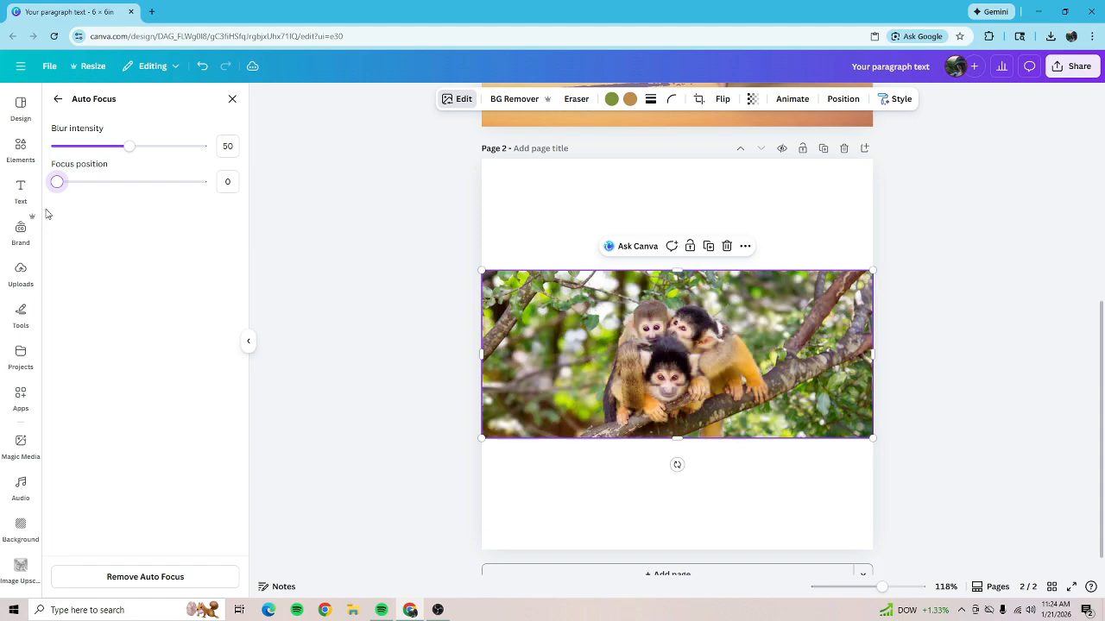
{"action": "mouse_move", "coordinate": [131, 154]}
{"action": "left_mouse_down"}
{"action": "mouse_move", "coordinate": [207, 158]}
{"action": "mouse_move", "coordinate": [52, 173]}
{"action": "mouse_move", "coordinate": [224, 165]}
{"action": "mouse_move", "coordinate": [125, 170]}
{"action": "left_mouse_up"}
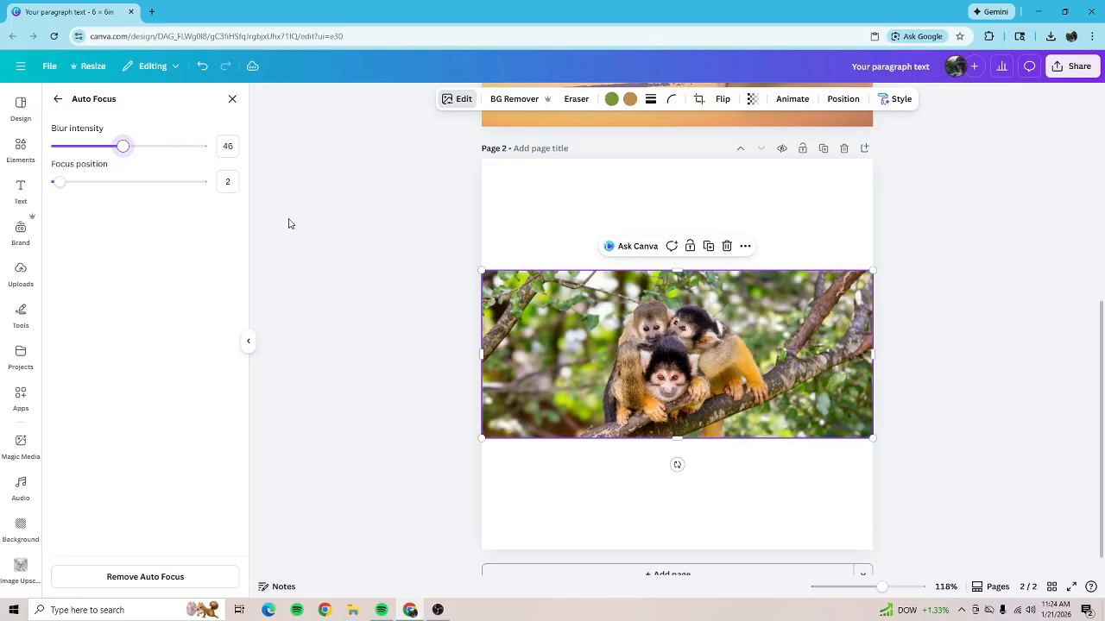
{"action": "left_click", "coordinate": [201, 68]}
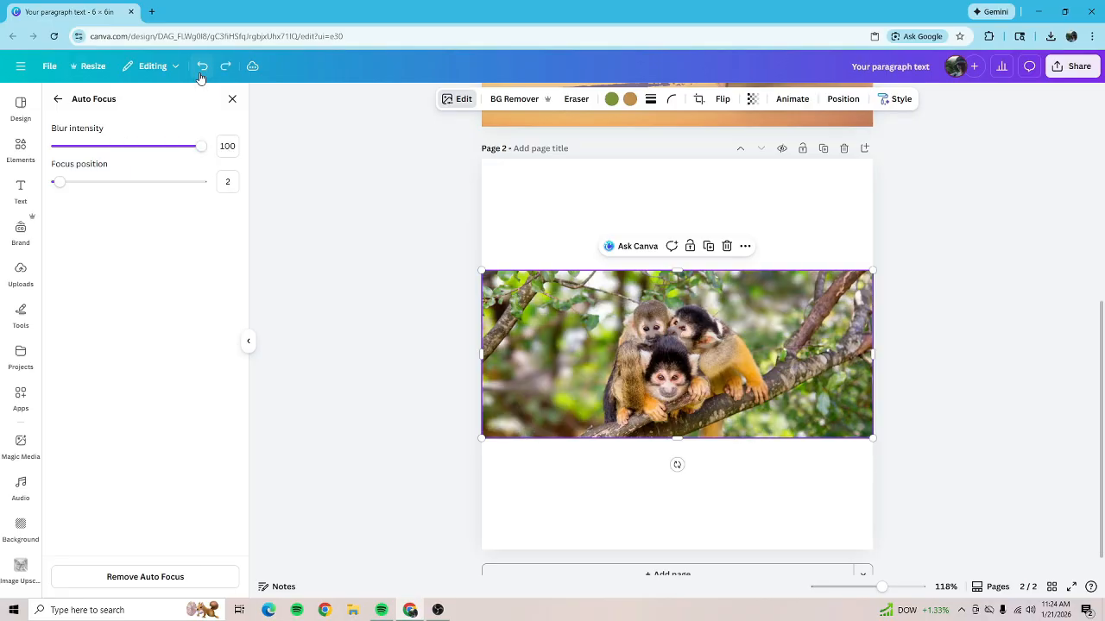
{"action": "left_click", "coordinate": [201, 67]}
{"action": "left_click", "coordinate": [232, 97]}
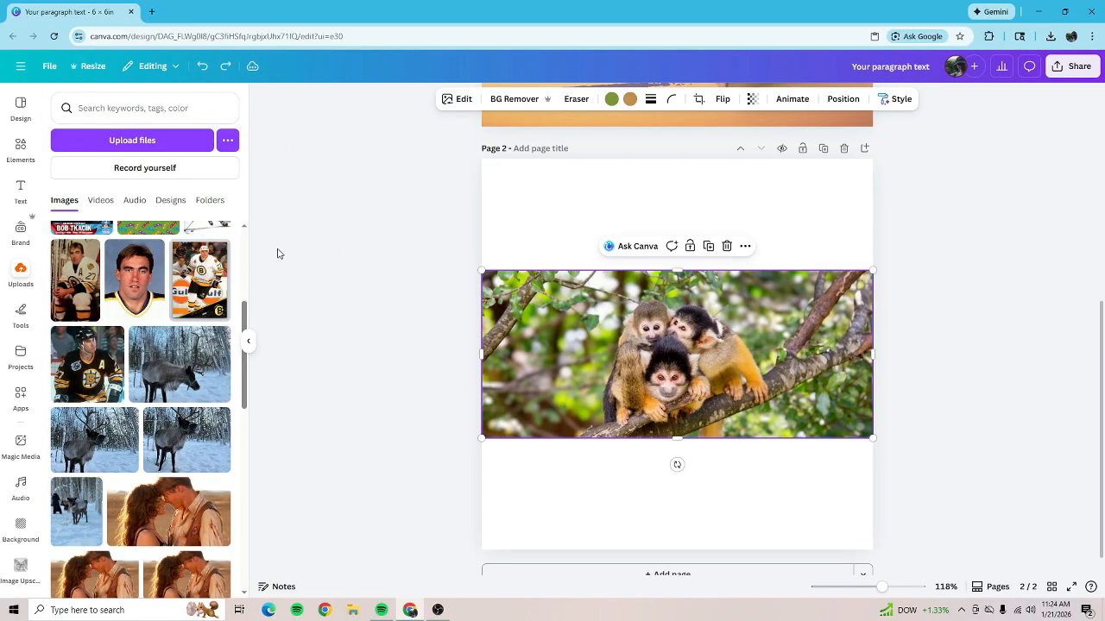
- Remove the monkey photo's background and generate a new one with the Background Generator from the prompt "outerspace"
{"action": "left_click", "coordinate": [20, 146]}
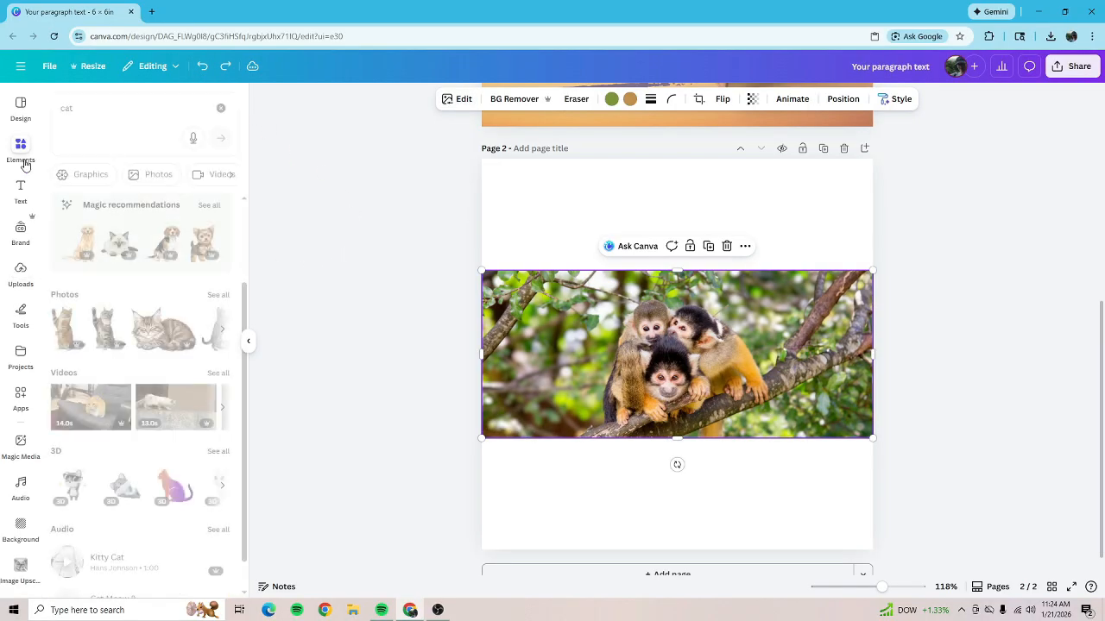
{"action": "left_click", "coordinate": [446, 102]}
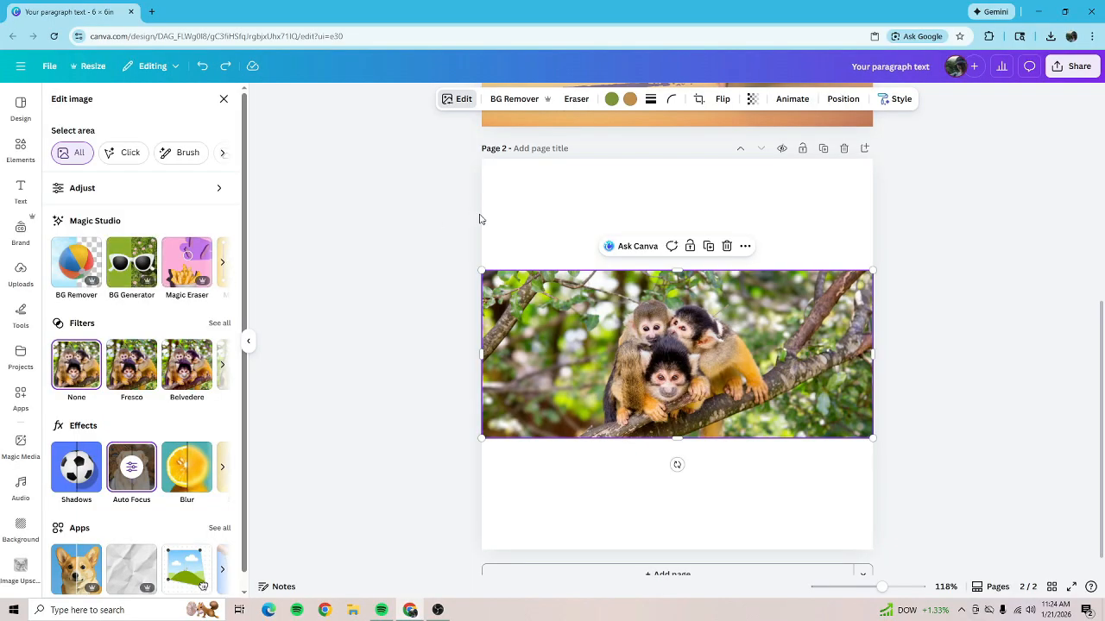
{"action": "left_click", "coordinate": [524, 102]}
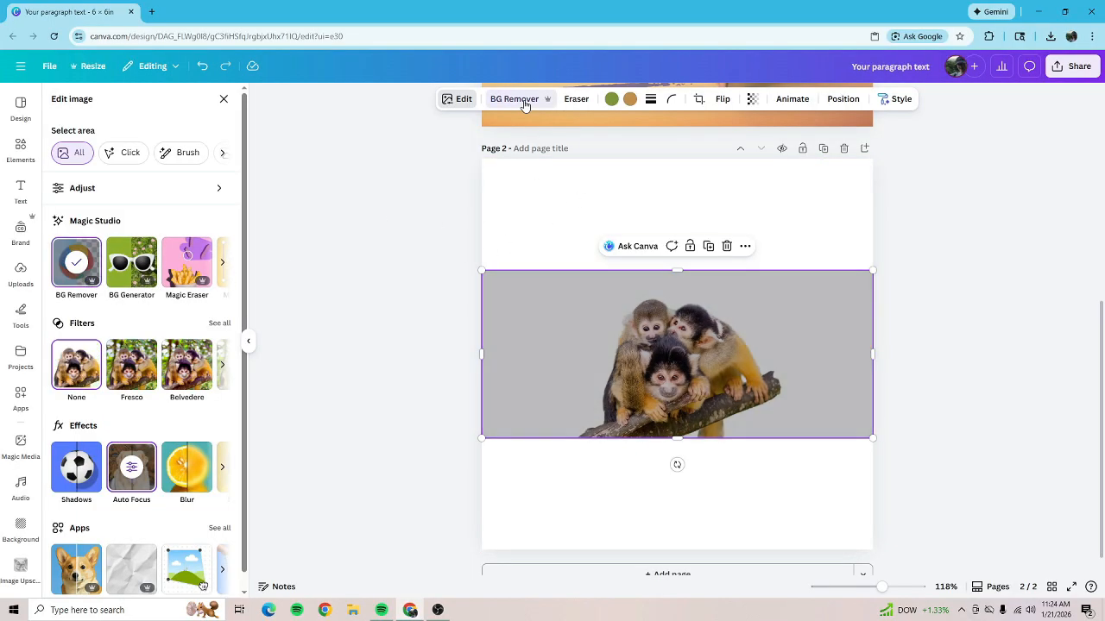
{"action": "left_click", "coordinate": [136, 283]}
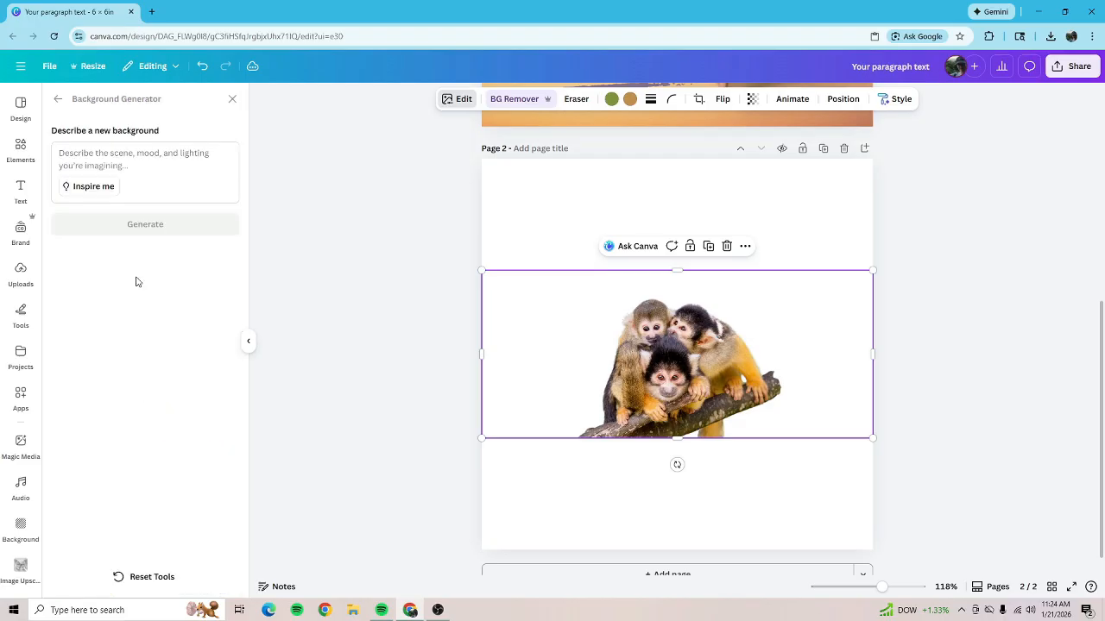
{"action": "left_click", "coordinate": [149, 166]}
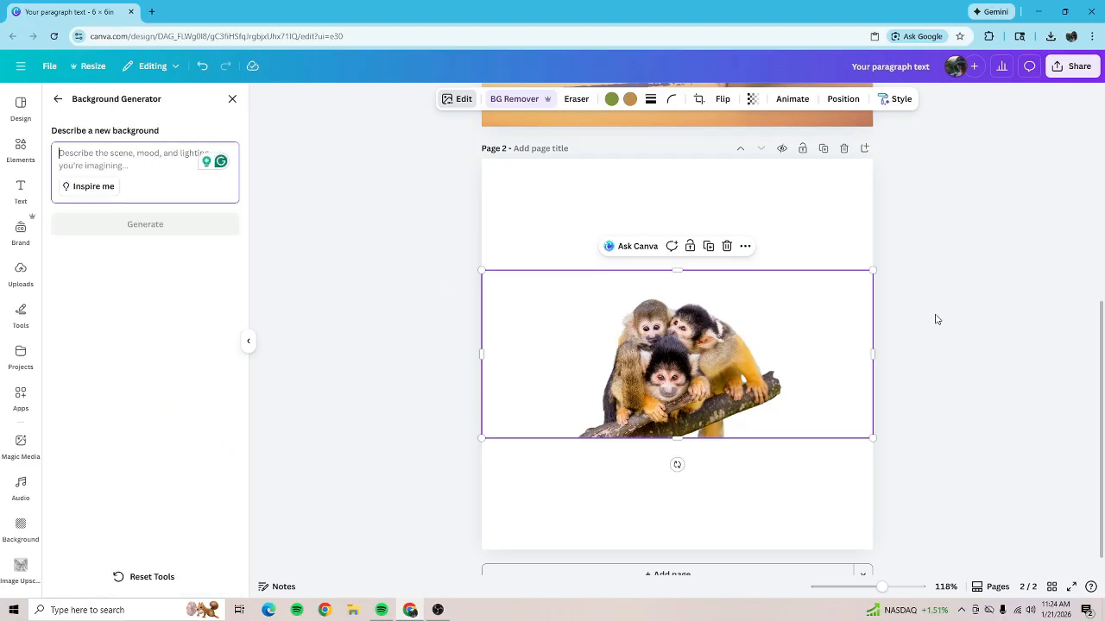
{"action": "type", "text": "outerspace"}
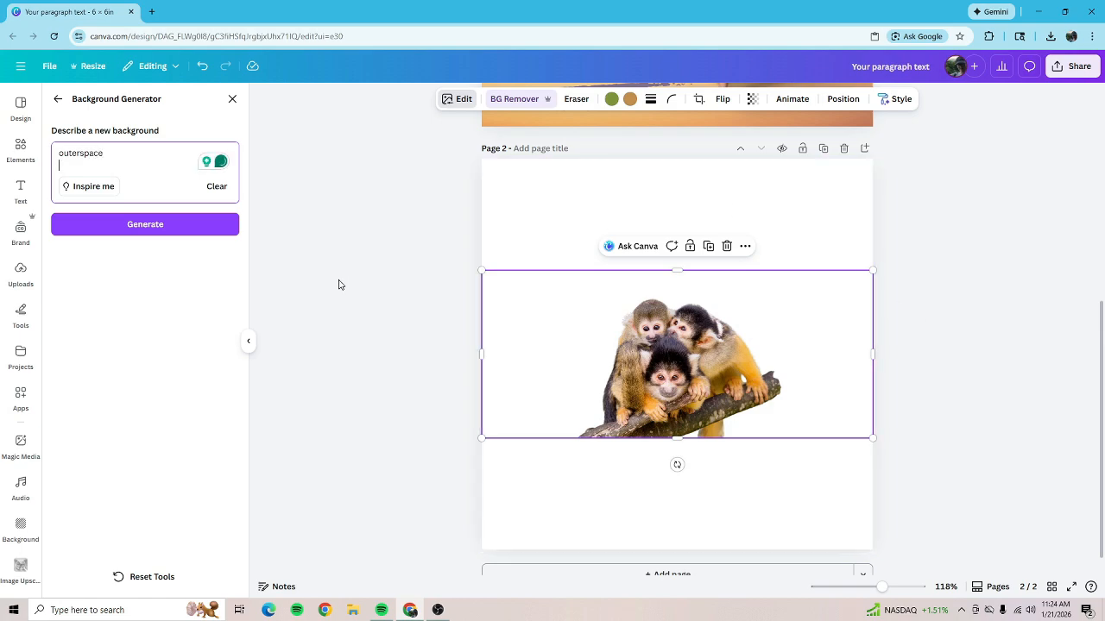
{"action": "left_click", "coordinate": [197, 230]}
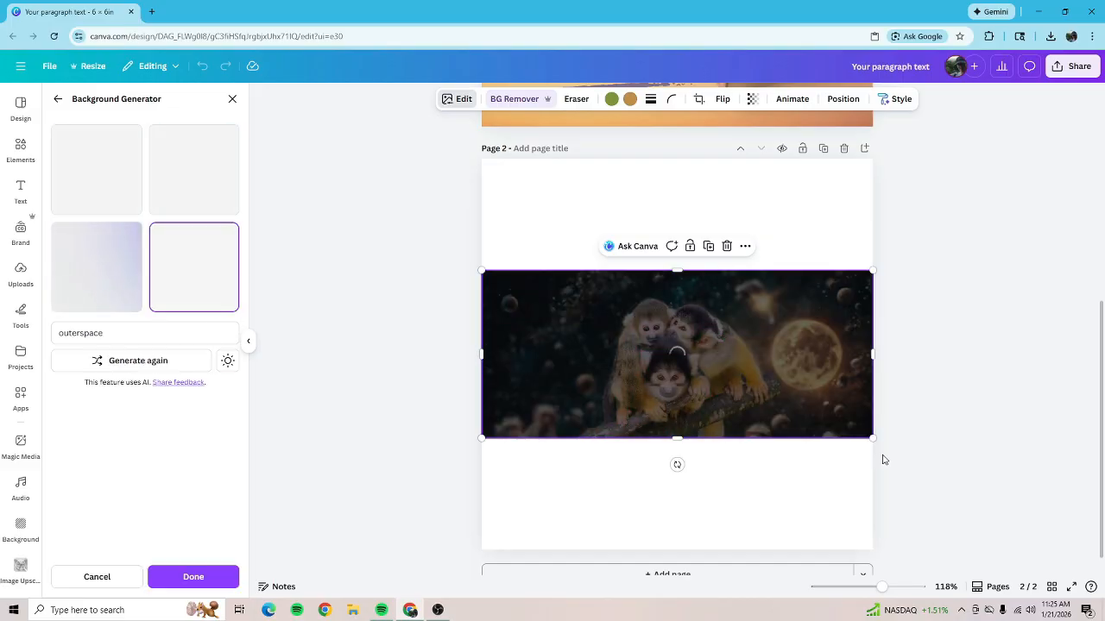
{"action": "left_click", "coordinate": [747, 489]}
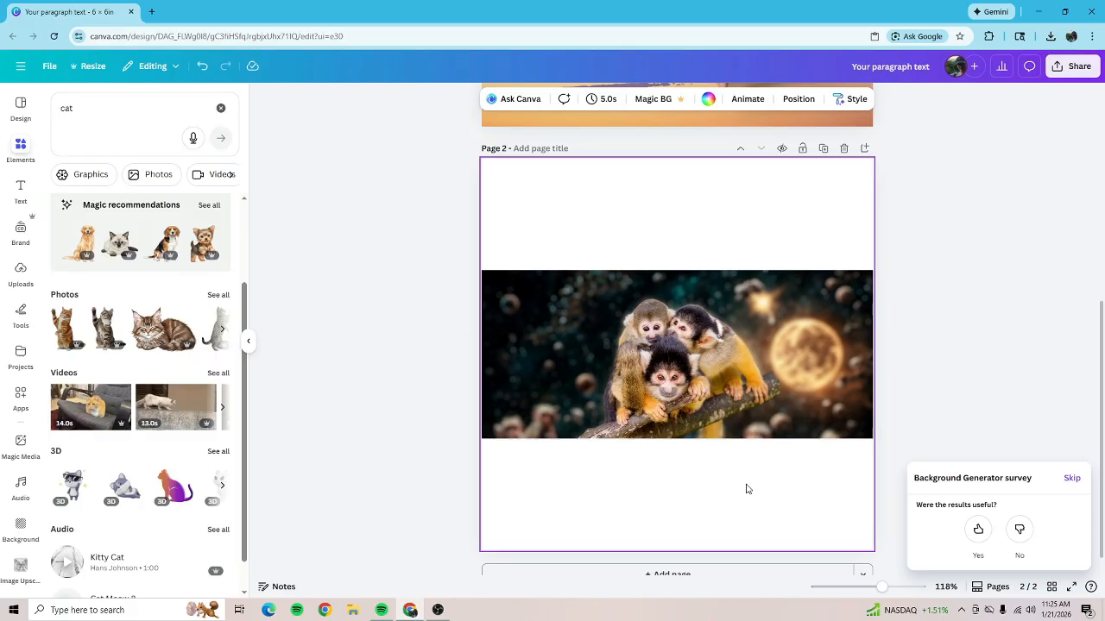
{"action": "left_click", "coordinate": [989, 394]}
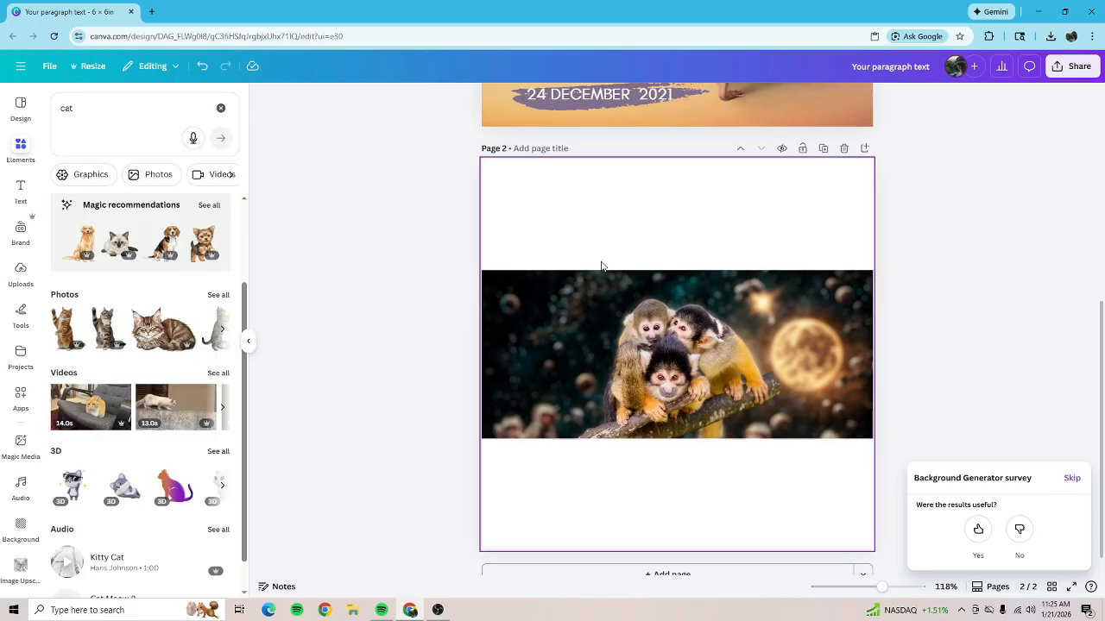
- Separate the three monkeys from the outer-space photo with Magic Grab's click selection
{"action": "left_click", "coordinate": [551, 271]}
{"action": "left_click", "coordinate": [450, 100]}
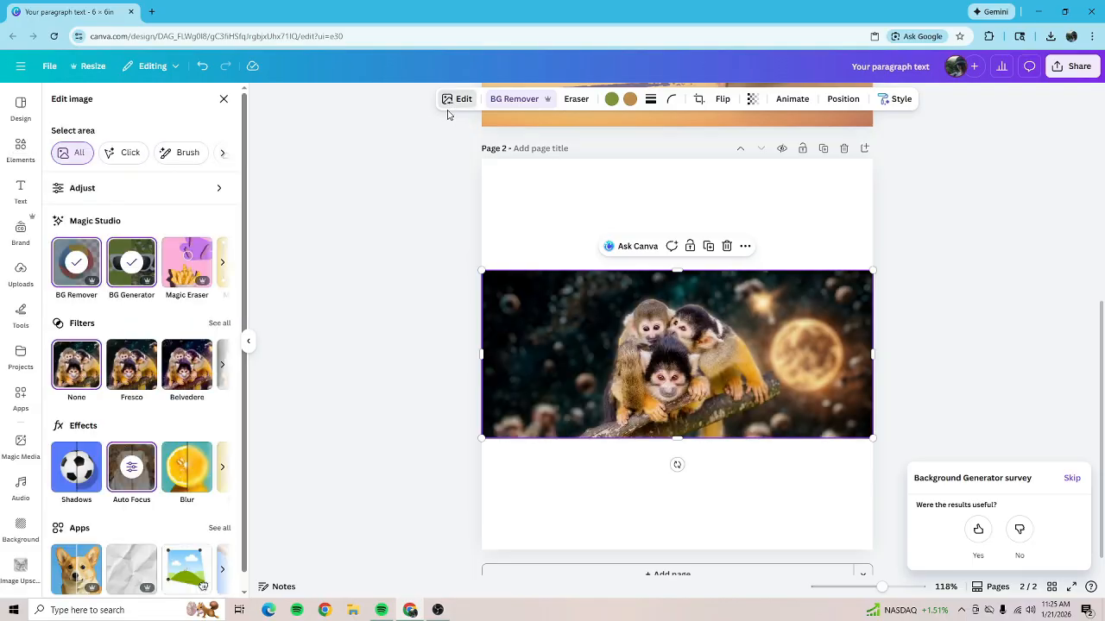
{"action": "left_click", "coordinate": [221, 264]}
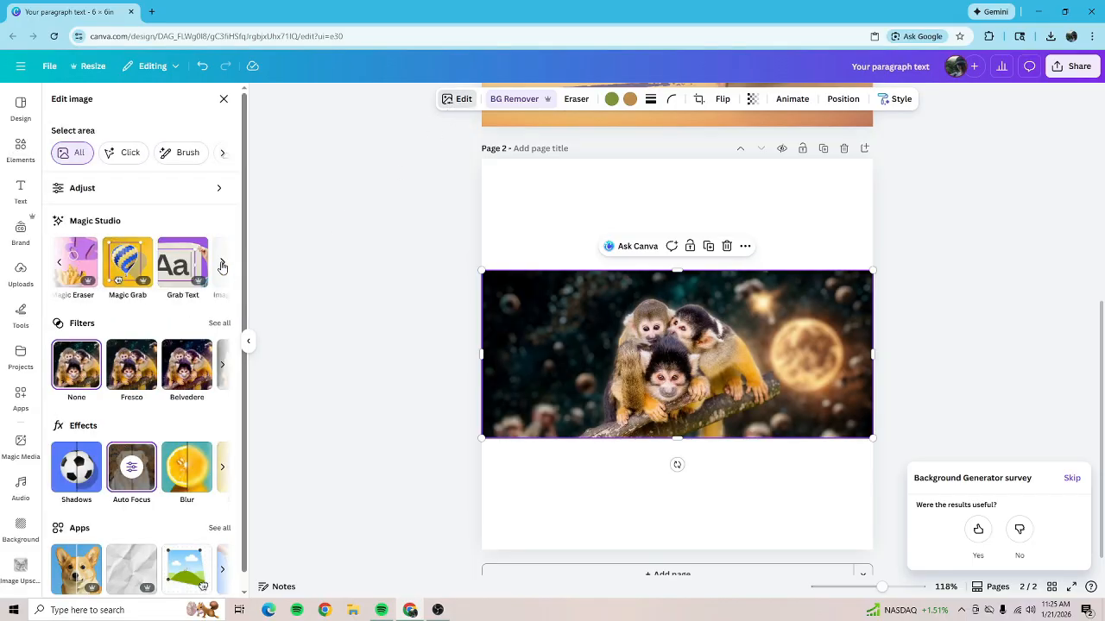
{"action": "left_click", "coordinate": [85, 265]}
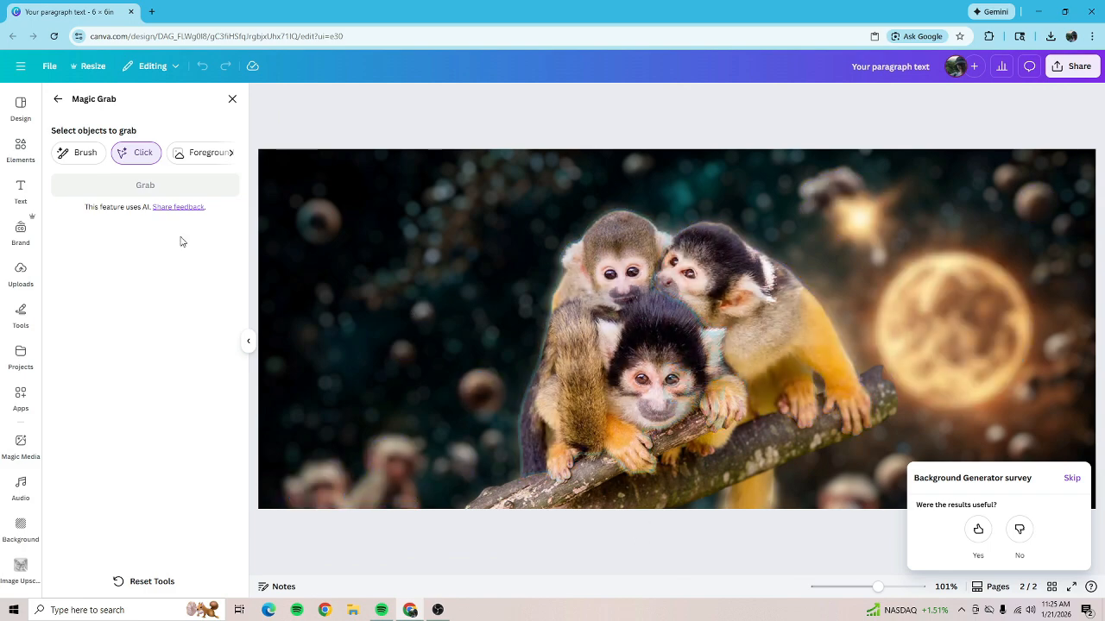
{"action": "left_click", "coordinate": [636, 349]}
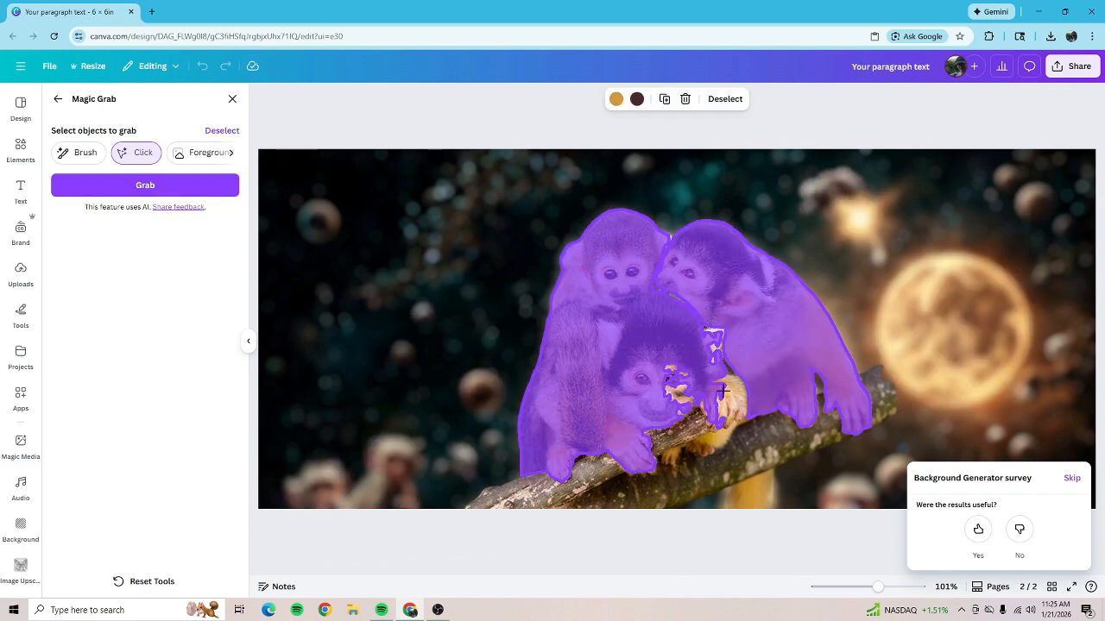
{"action": "left_click", "coordinate": [145, 184]}
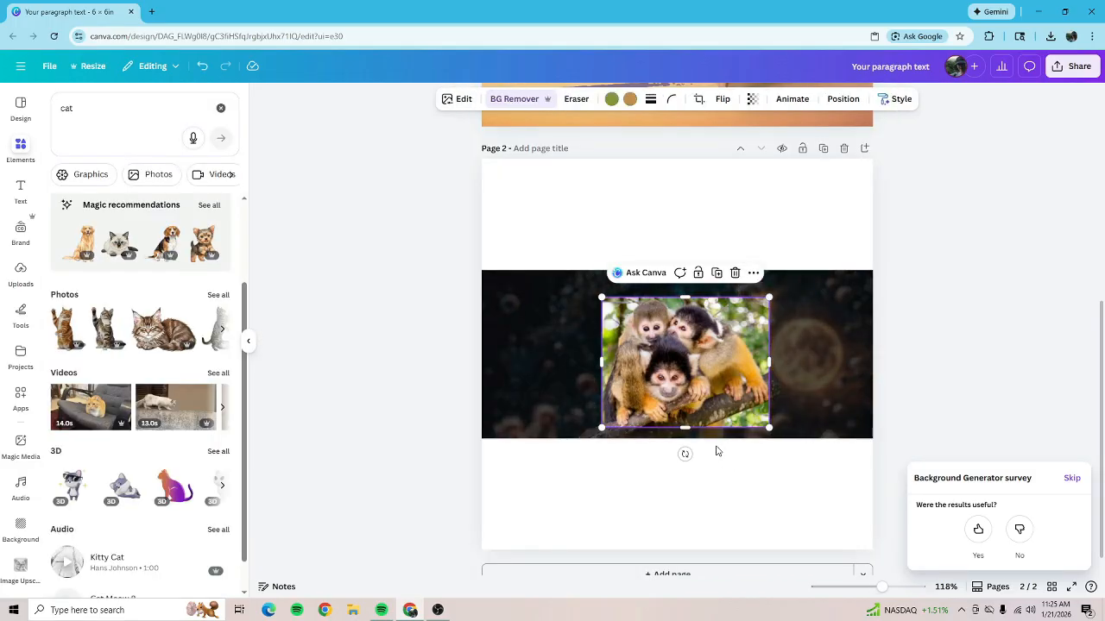
- Try moving the grabbed monkeys off the outer-space photo and back over it on page 2, and undo the last moves
{"action": "left_click_drag", "start_coordinate": [698, 360], "coordinate": [716, 488]}
{"action": "left_click_drag", "start_coordinate": [597, 387], "coordinate": [660, 235]}
{"action": "right_click", "coordinate": [759, 313]}
{"action": "left_click", "coordinate": [755, 314]}
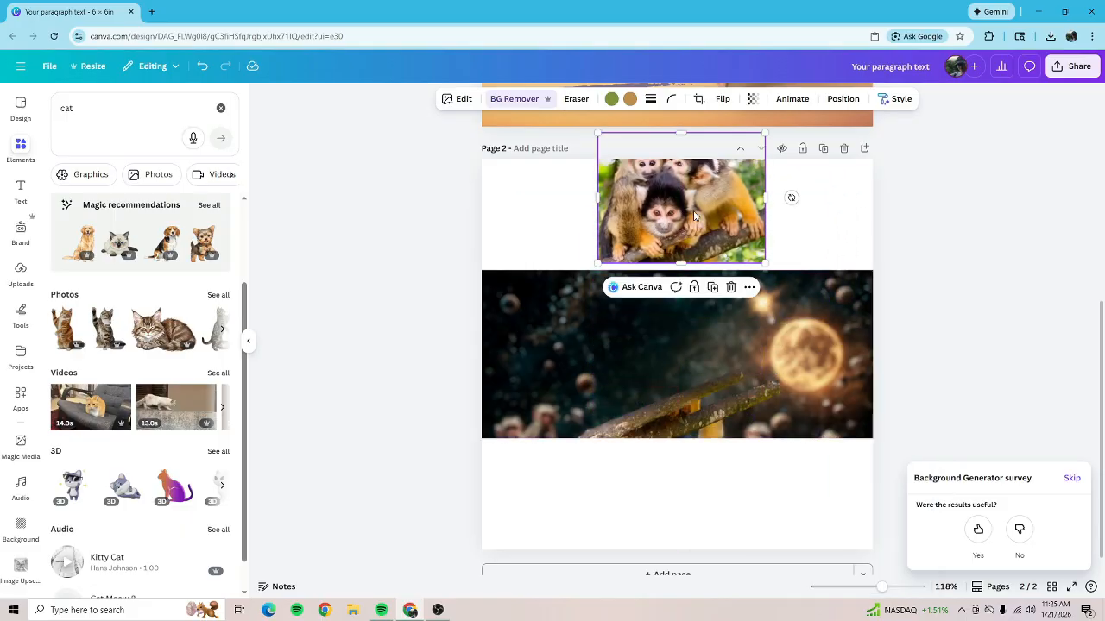
{"action": "left_click_drag", "start_coordinate": [763, 218], "coordinate": [766, 387]}
{"action": "left_click_drag", "start_coordinate": [673, 399], "coordinate": [667, 262]}
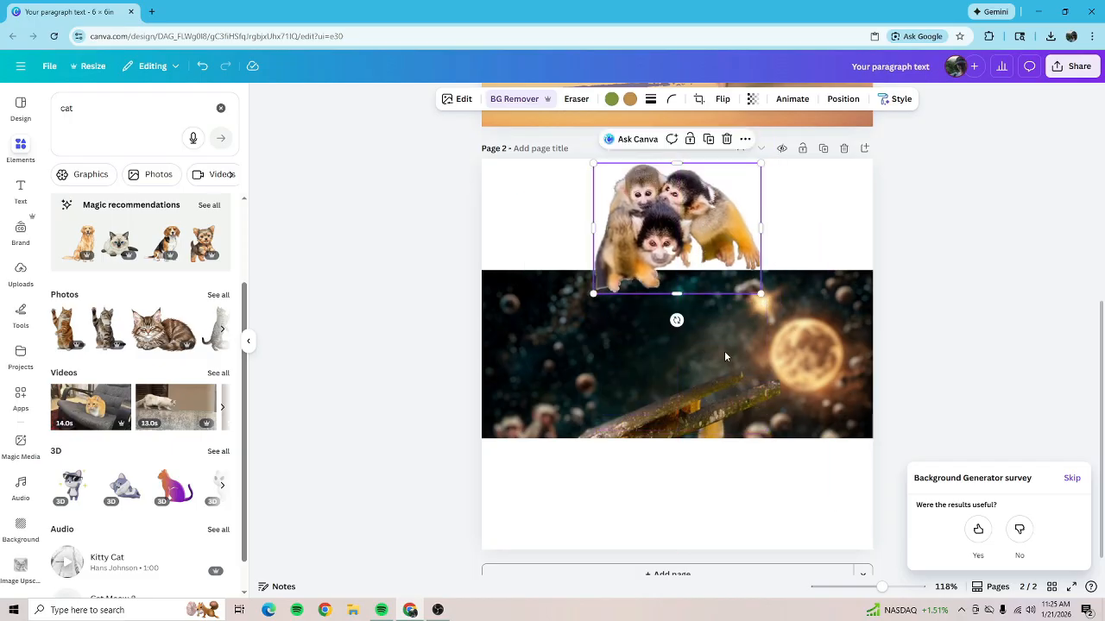
{"action": "left_click_drag", "start_coordinate": [628, 174], "coordinate": [648, 312]}
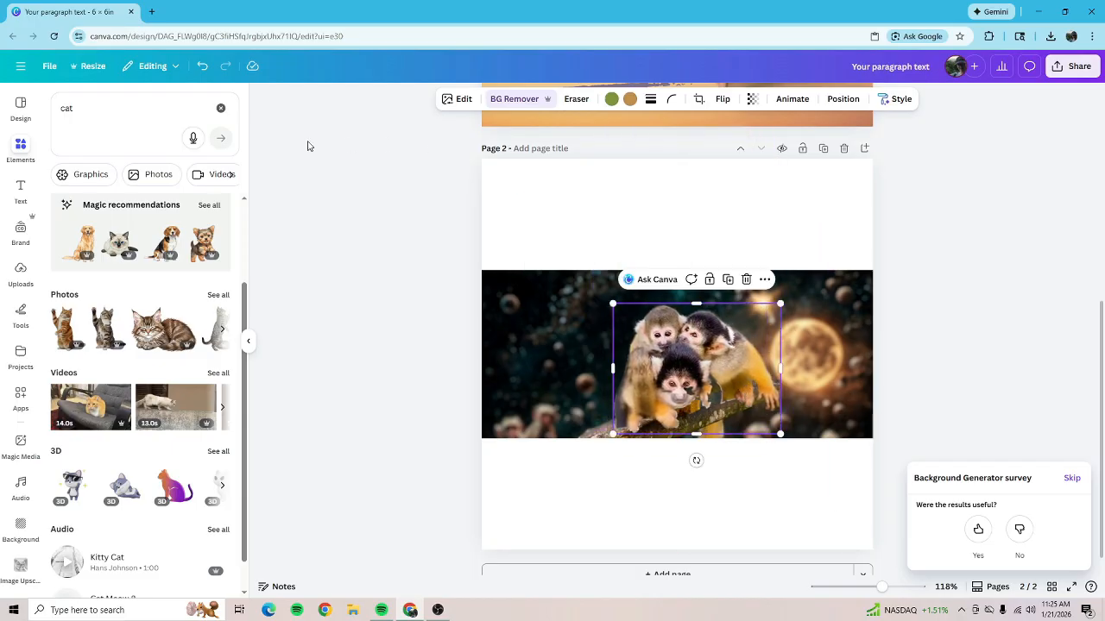
{"action": "left_click", "coordinate": [200, 67]}
{"action": "left_click", "coordinate": [201, 68]}
{"action": "left_click", "coordinate": [200, 67]}
{"action": "left_click", "coordinate": [201, 68]}
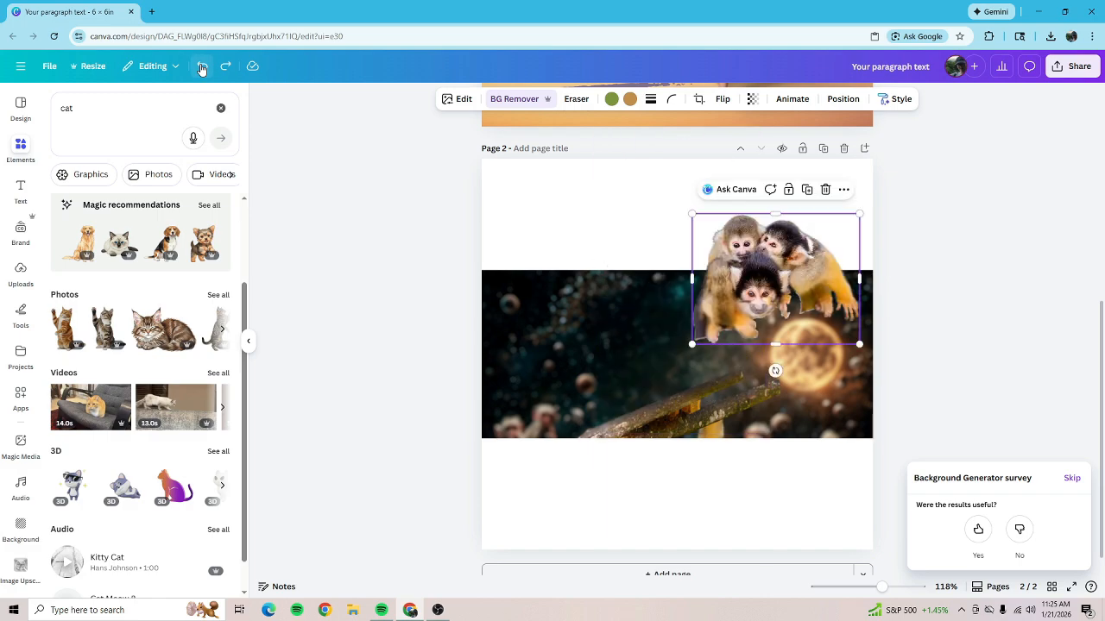
- Undo the Magic Grab and outer-space background edits to restore the monkey photo with its original forest background
{"action": "left_click", "coordinate": [201, 67]}
{"action": "left_click", "coordinate": [200, 68]}
{"action": "left_click", "coordinate": [200, 67]}
{"action": "left_click", "coordinate": [200, 67]}
{"action": "left_click", "coordinate": [200, 67]}
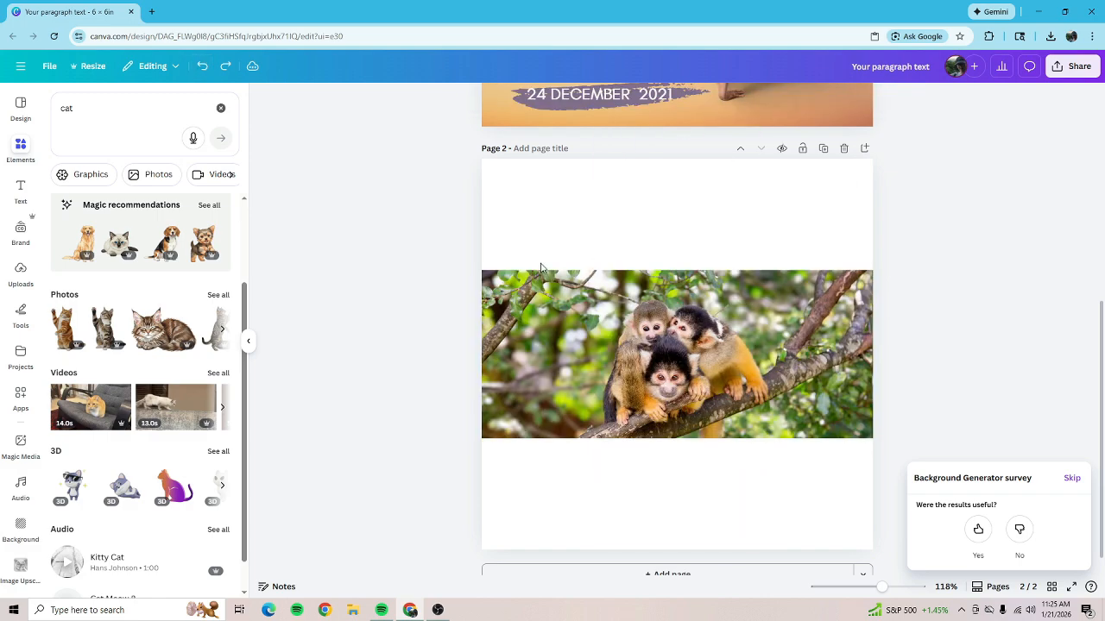
- Grab the monkeys together with their branch from the photo using Magic Grab's brush selection at brush size 48
{"action": "left_click", "coordinate": [645, 324]}
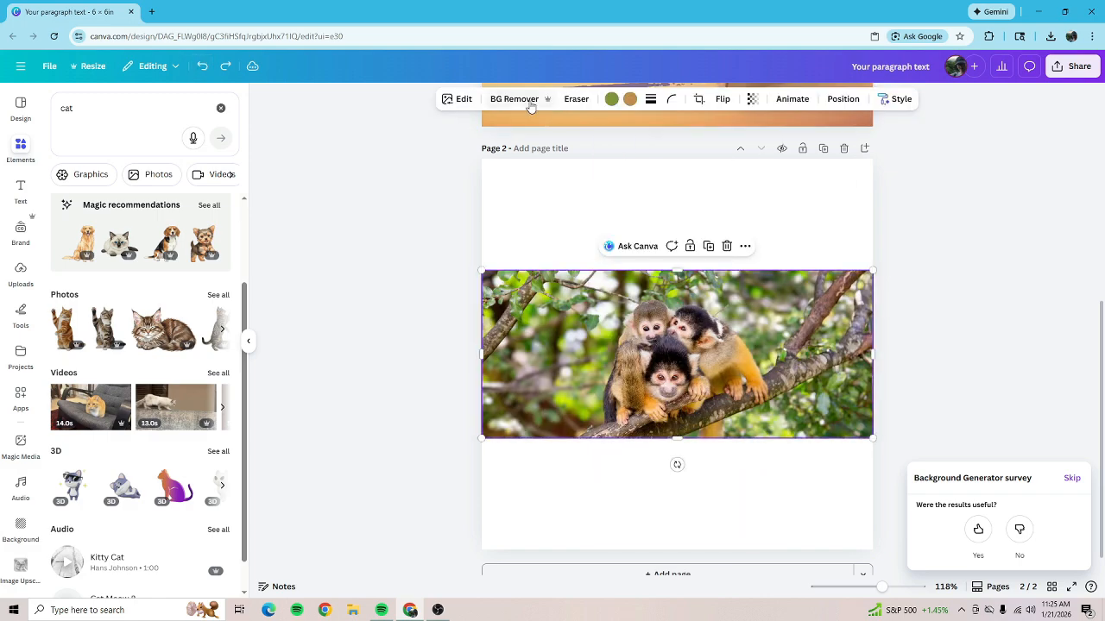
{"action": "left_click", "coordinate": [451, 100]}
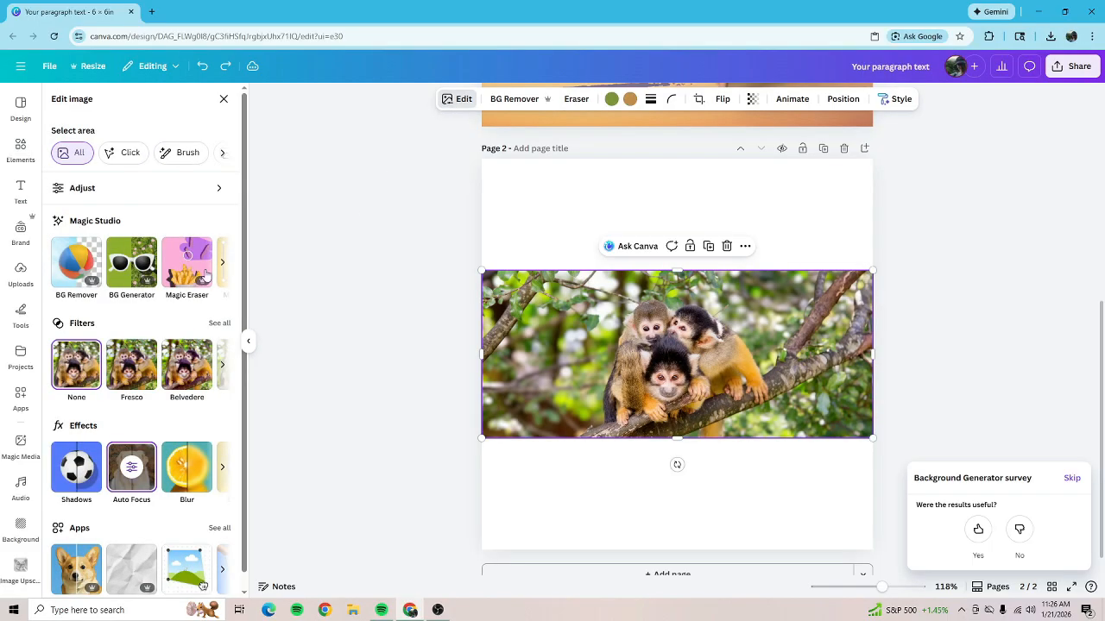
{"action": "left_click", "coordinate": [223, 265]}
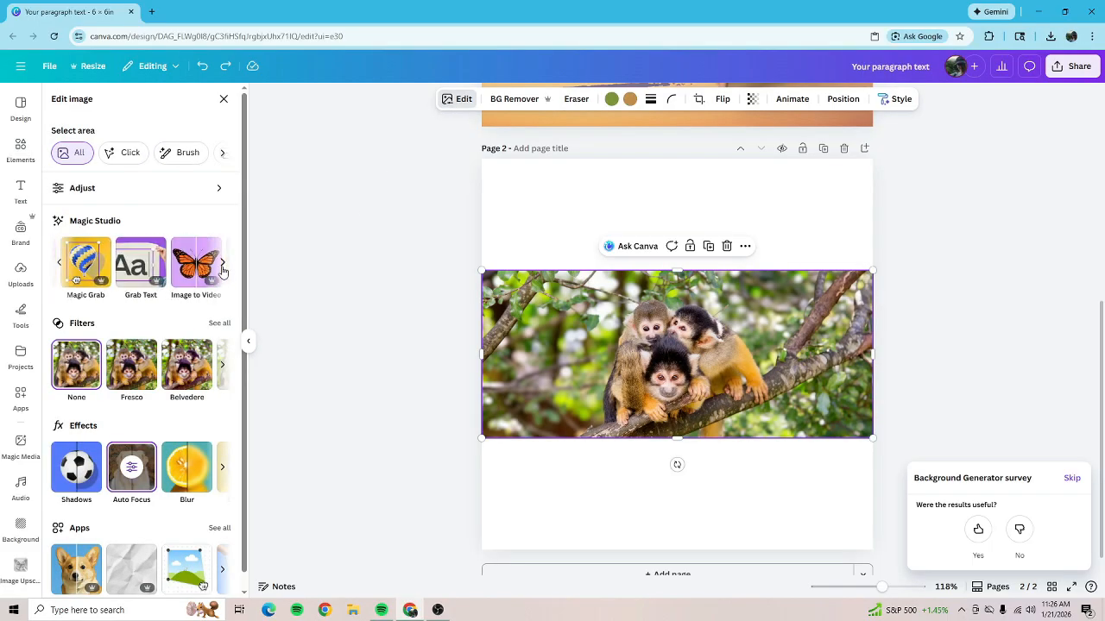
{"action": "left_click", "coordinate": [93, 270]}
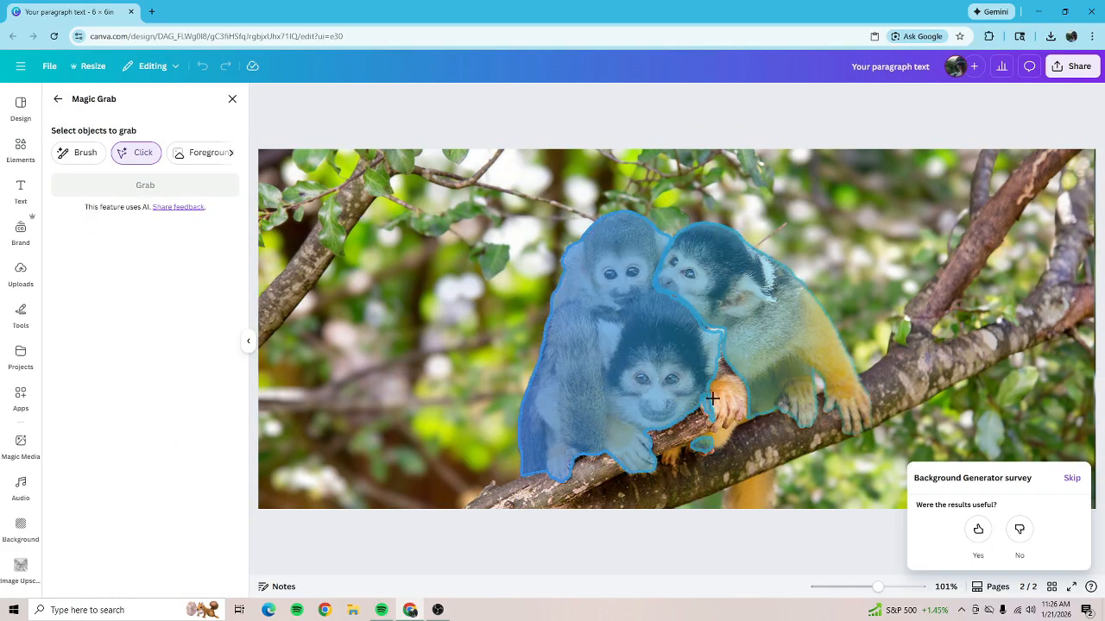
{"action": "left_click", "coordinate": [80, 157]}
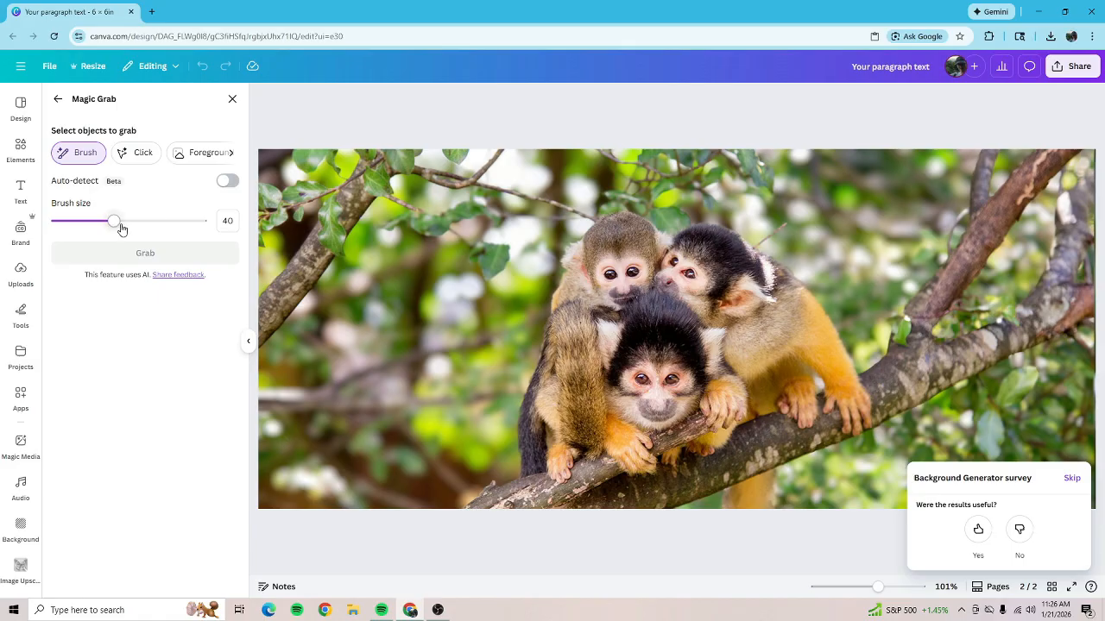
{"action": "left_click_drag", "start_coordinate": [121, 228], "coordinate": [126, 223]}
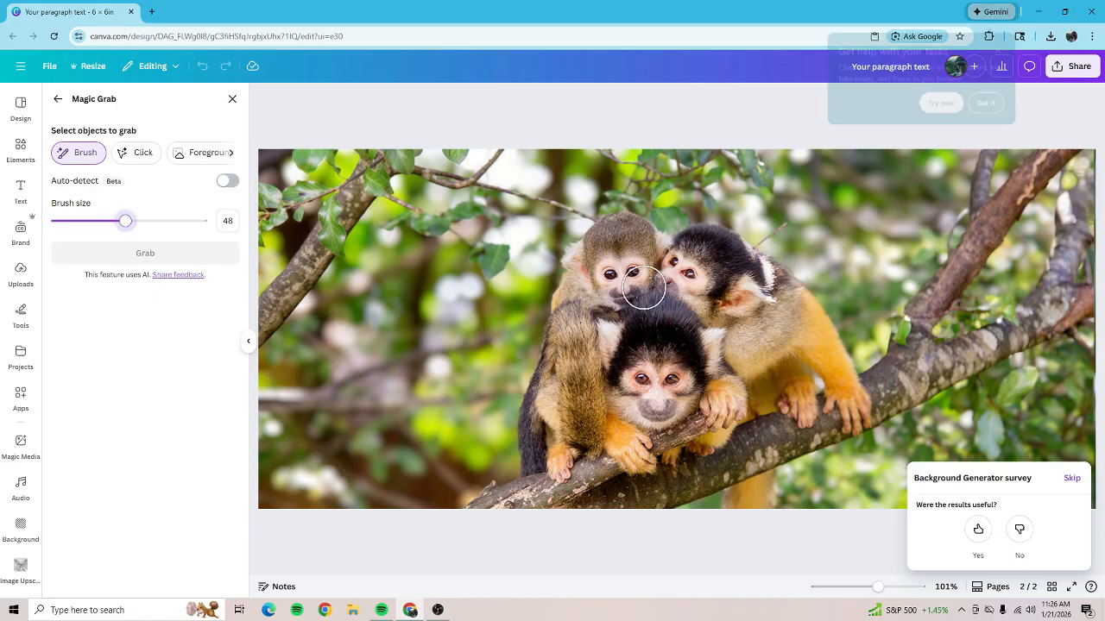
{"action": "mouse_move", "coordinate": [469, 500]}
{"action": "left_mouse_down"}
{"action": "mouse_move", "coordinate": [676, 479]}
{"action": "mouse_move", "coordinate": [868, 415]}
{"action": "mouse_move", "coordinate": [1095, 285]}
{"action": "mouse_move", "coordinate": [1090, 209]}
{"action": "mouse_move", "coordinate": [1074, 214]}
{"action": "mouse_move", "coordinate": [1070, 240]}
{"action": "mouse_move", "coordinate": [973, 363]}
{"action": "mouse_move", "coordinate": [874, 379]}
{"action": "mouse_move", "coordinate": [938, 348]}
{"action": "mouse_move", "coordinate": [915, 319]}
{"action": "mouse_move", "coordinate": [1005, 197]}
{"action": "mouse_move", "coordinate": [1052, 157]}
{"action": "mouse_move", "coordinate": [986, 193]}
{"action": "mouse_move", "coordinate": [982, 158]}
{"action": "mouse_move", "coordinate": [972, 270]}
{"action": "mouse_move", "coordinate": [938, 315]}
{"action": "mouse_move", "coordinate": [1020, 189]}
{"action": "mouse_move", "coordinate": [1071, 137]}
{"action": "left_mouse_up"}
{"action": "left_click", "coordinate": [989, 103]}
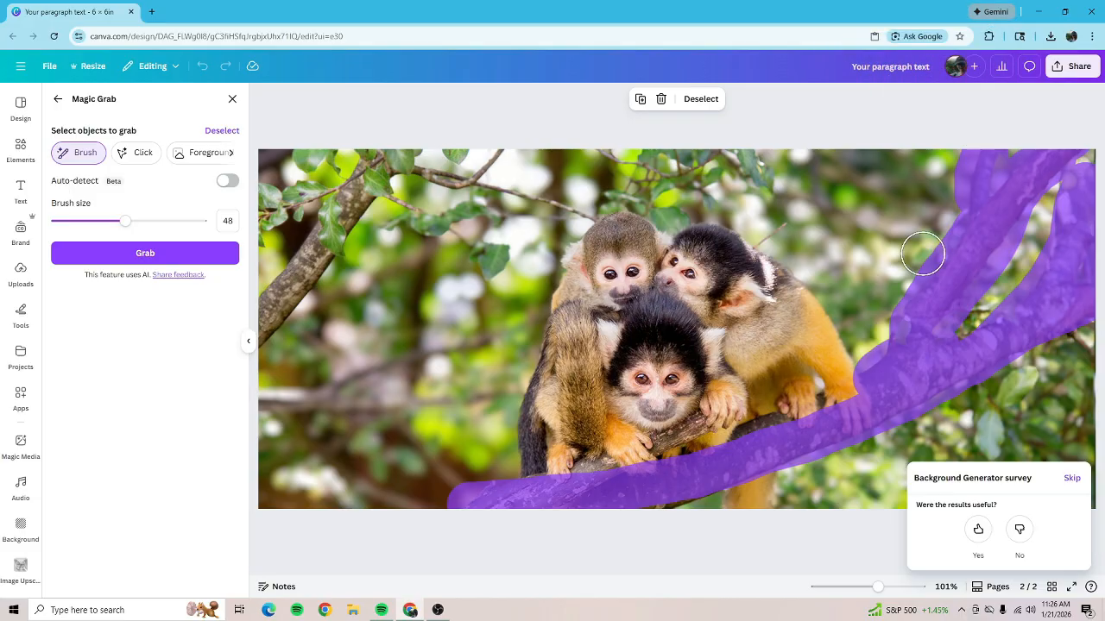
{"action": "mouse_move", "coordinate": [864, 403]}
{"action": "left_mouse_down"}
{"action": "mouse_move", "coordinate": [657, 454]}
{"action": "mouse_move", "coordinate": [534, 467]}
{"action": "mouse_move", "coordinate": [585, 249]}
{"action": "mouse_move", "coordinate": [632, 235]}
{"action": "mouse_move", "coordinate": [658, 256]}
{"action": "mouse_move", "coordinate": [595, 324]}
{"action": "mouse_move", "coordinate": [635, 277]}
{"action": "mouse_move", "coordinate": [596, 401]}
{"action": "mouse_move", "coordinate": [569, 439]}
{"action": "mouse_move", "coordinate": [551, 337]}
{"action": "mouse_move", "coordinate": [642, 438]}
{"action": "mouse_move", "coordinate": [814, 400]}
{"action": "mouse_move", "coordinate": [846, 360]}
{"action": "mouse_move", "coordinate": [837, 324]}
{"action": "mouse_move", "coordinate": [696, 251]}
{"action": "mouse_move", "coordinate": [705, 237]}
{"action": "mouse_move", "coordinate": [772, 269]}
{"action": "mouse_move", "coordinate": [656, 314]}
{"action": "mouse_move", "coordinate": [752, 290]}
{"action": "mouse_move", "coordinate": [644, 355]}
{"action": "mouse_move", "coordinate": [652, 368]}
{"action": "mouse_move", "coordinate": [633, 402]}
{"action": "mouse_move", "coordinate": [722, 347]}
{"action": "mouse_move", "coordinate": [756, 343]}
{"action": "mouse_move", "coordinate": [722, 419]}
{"action": "mouse_move", "coordinate": [815, 372]}
{"action": "mouse_move", "coordinate": [785, 335]}
{"action": "mouse_move", "coordinate": [777, 372]}
{"action": "left_mouse_up"}
{"action": "left_click", "coordinate": [201, 257]}
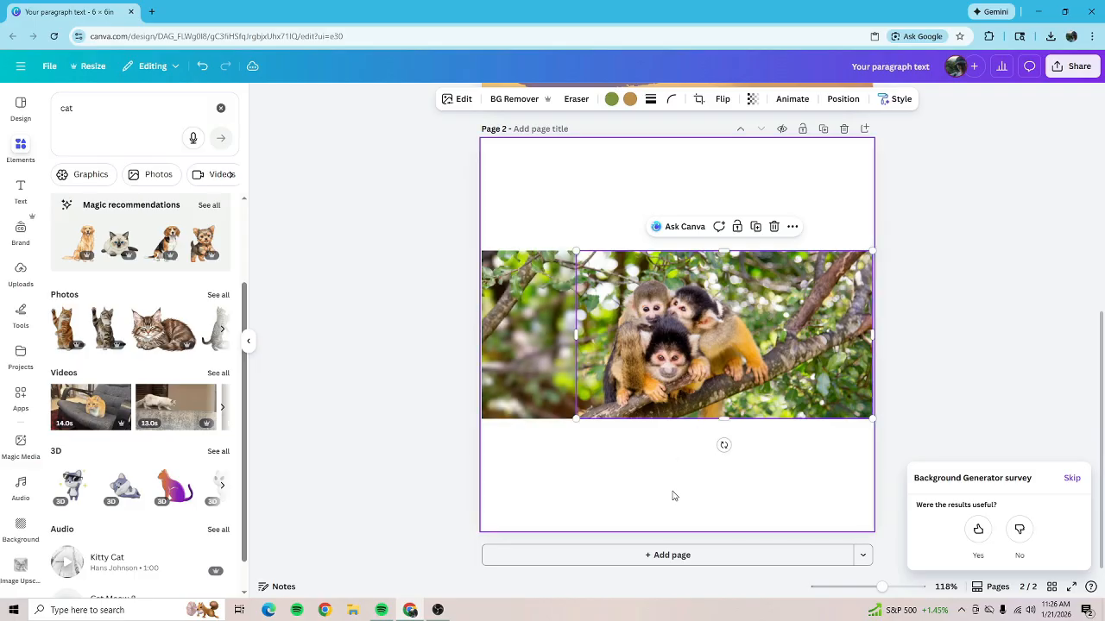
- Move the grabbed monkeys and branch to the lower-left corner of page 2 and stretch the background photo over the whole page
{"action": "left_click", "coordinate": [674, 496]}
{"action": "left_click_drag", "start_coordinate": [698, 356], "coordinate": [651, 485]}
{"action": "left_click", "coordinate": [850, 311]}
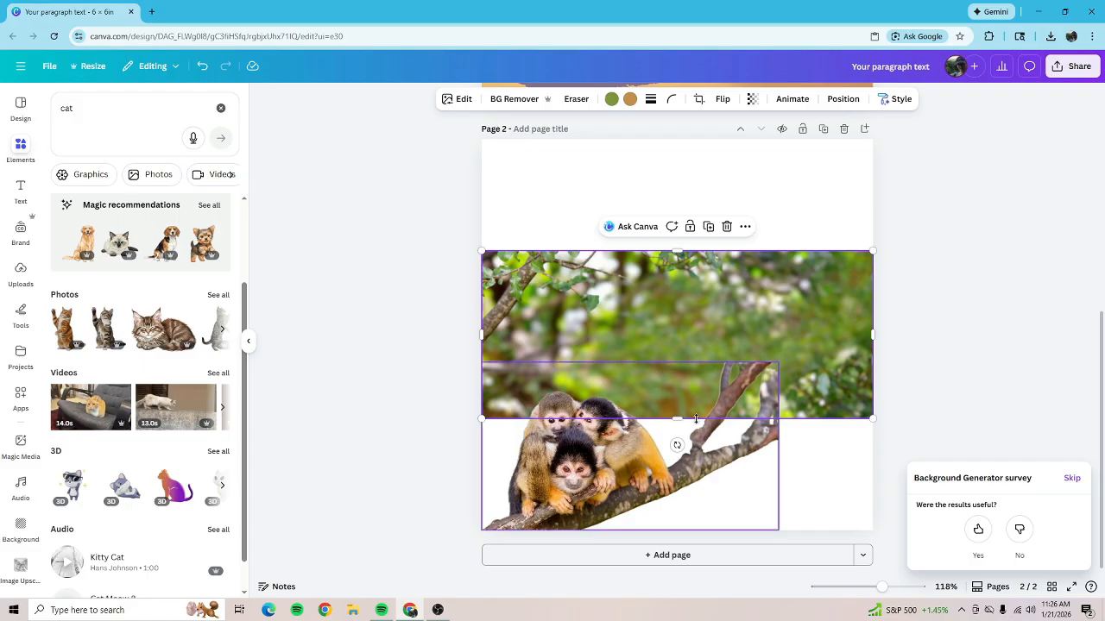
{"action": "left_click_drag", "start_coordinate": [680, 422], "coordinate": [695, 520]}
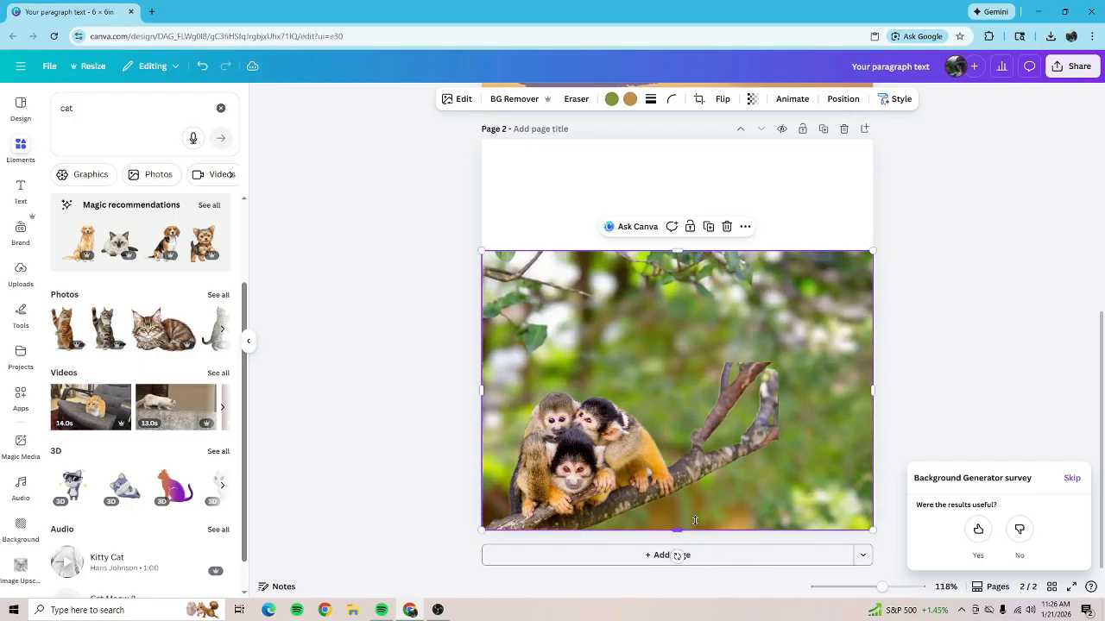
{"action": "left_click_drag", "start_coordinate": [682, 251], "coordinate": [678, 139]}
- Enlarge the monkey-and-branch cut-out and position the monkeys in the lower middle of page 2, letting the branch run off the edge
{"action": "left_click", "coordinate": [578, 478]}
{"action": "left_click_drag", "start_coordinate": [778, 362], "coordinate": [973, 193]}
{"action": "left_click_drag", "start_coordinate": [701, 397], "coordinate": [726, 394]}
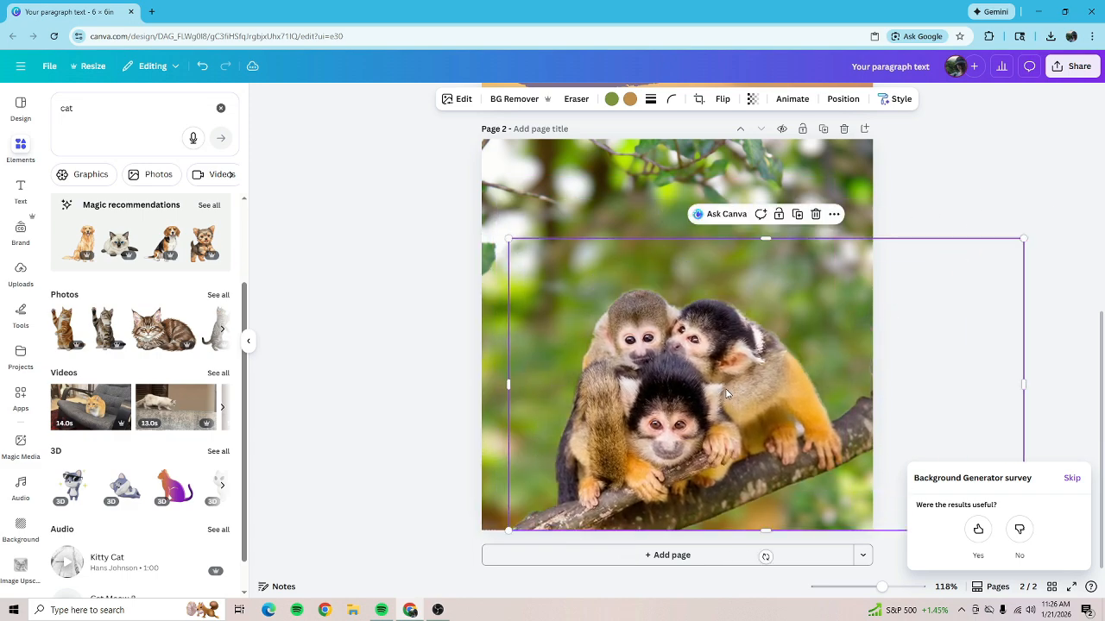
{"action": "left_click", "coordinate": [944, 169]}
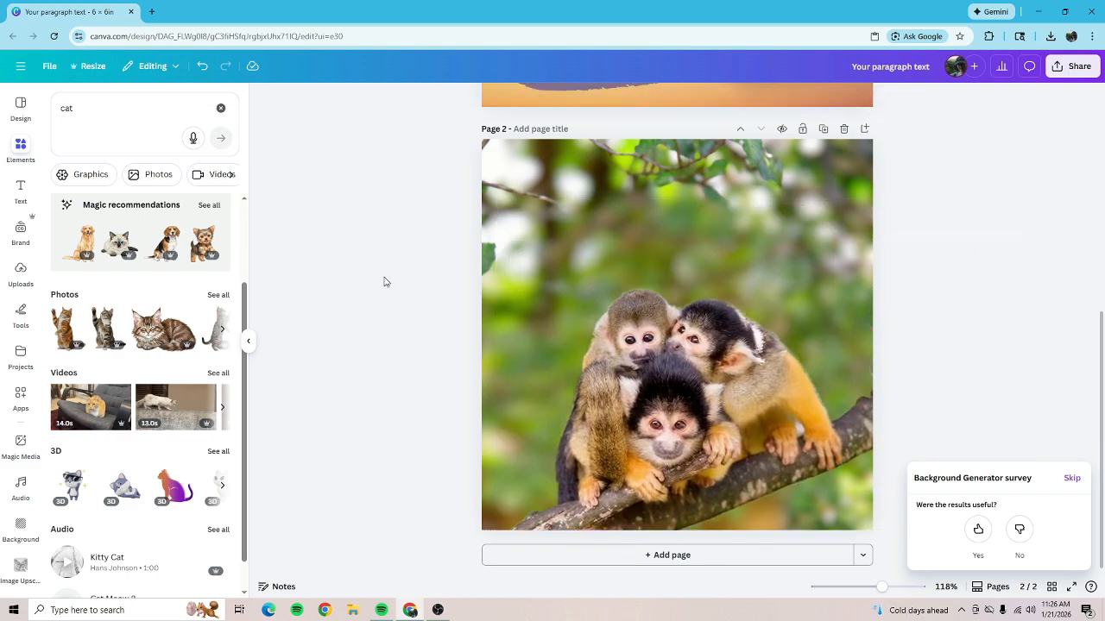
- Add a text box to page 2 reading "WELCOME TO OUR ZOO!"
{"action": "left_click", "coordinate": [31, 199]}
{"action": "left_click", "coordinate": [112, 145]}
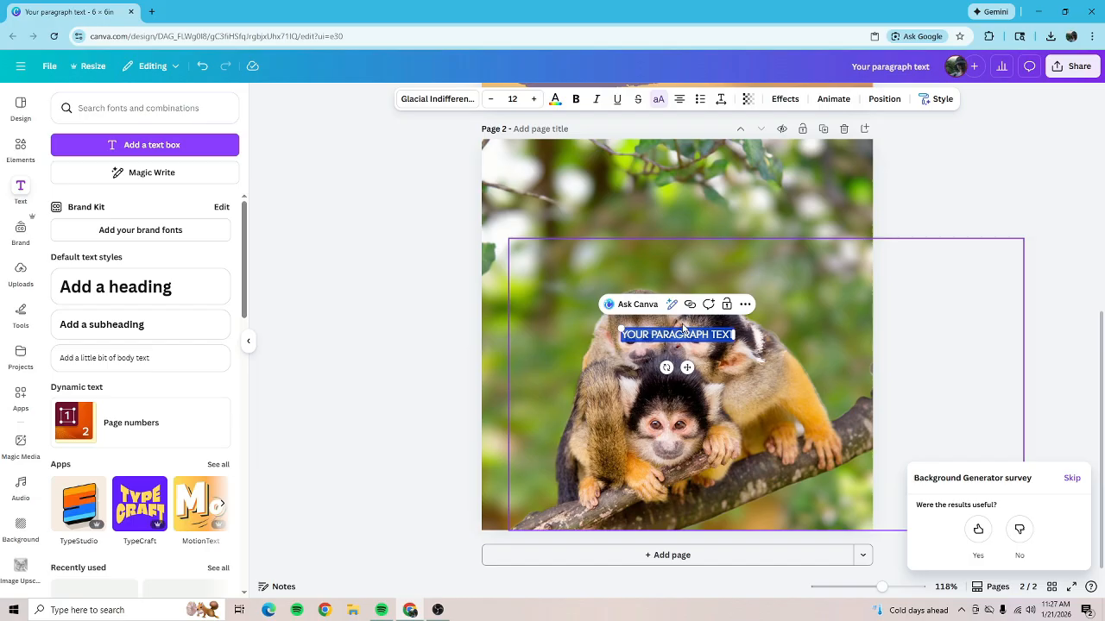
{"action": "type", "text": "WELCOME TO O"}
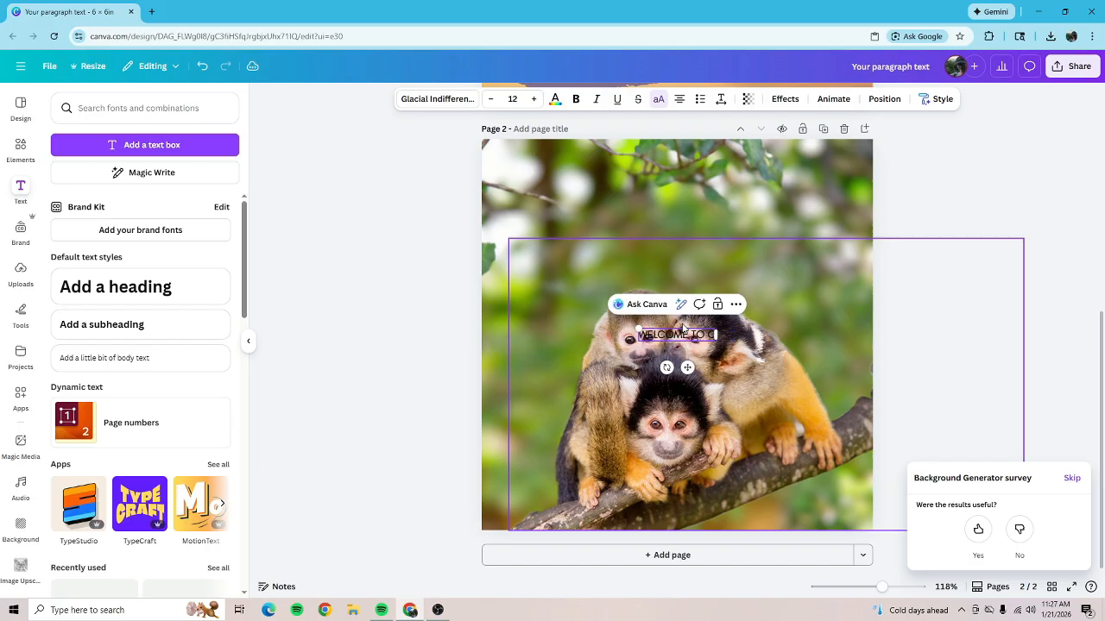
{"action": "type", "text": "UR ZO"}
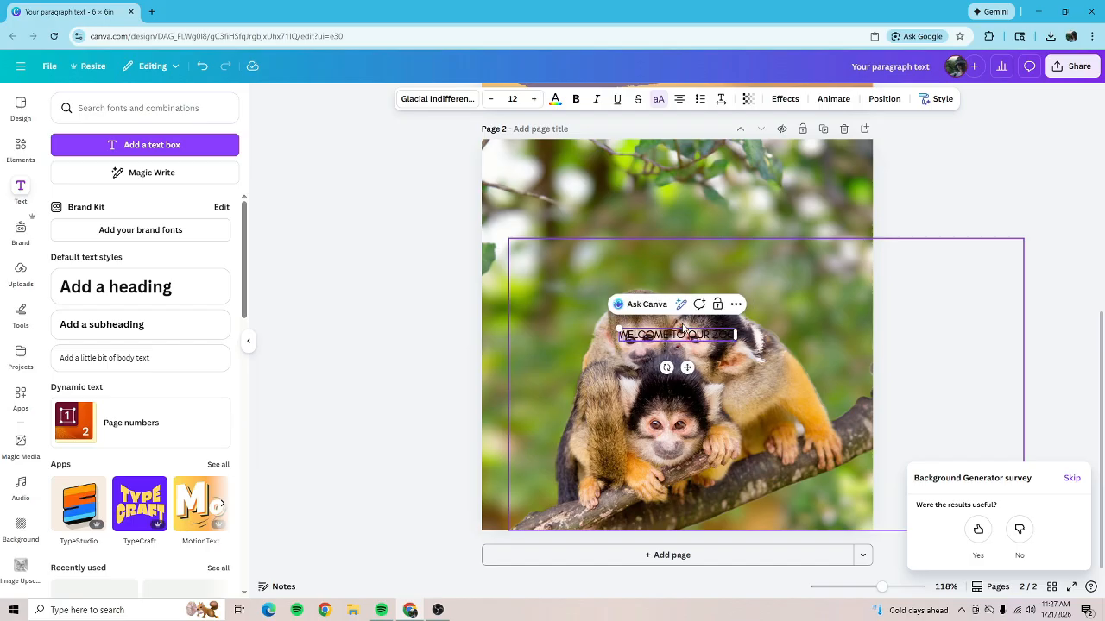
{"action": "type", "text": "O"}
- Move the welcome text off the monkeys' faces to the open background above them
{"action": "left_click", "coordinate": [687, 334]}
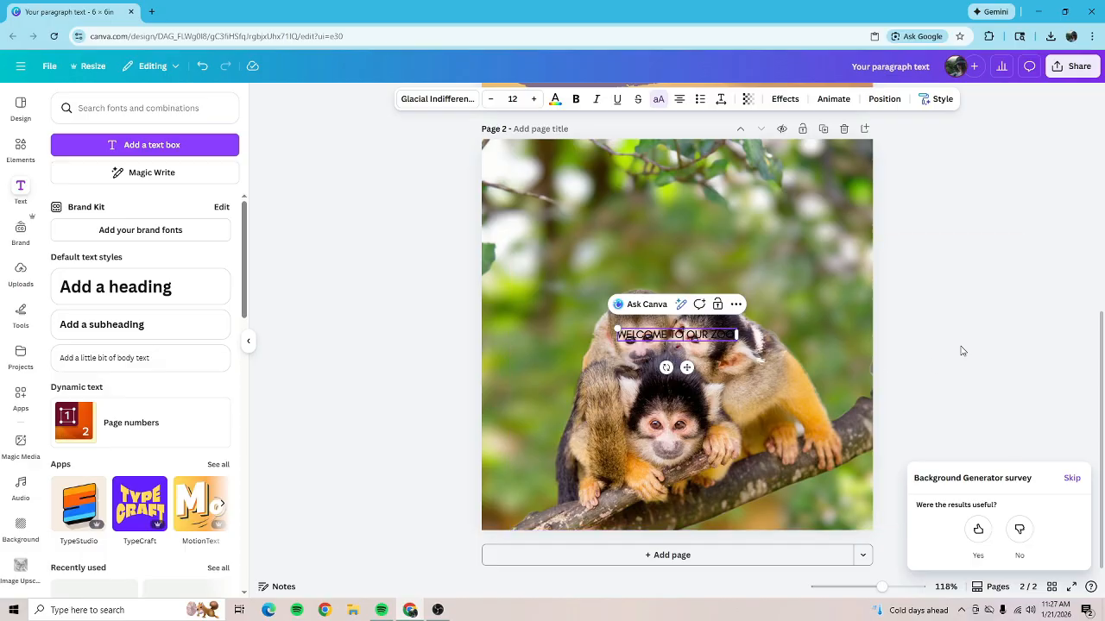
{"action": "left_click", "coordinate": [989, 306]}
{"action": "left_click", "coordinate": [683, 336]}
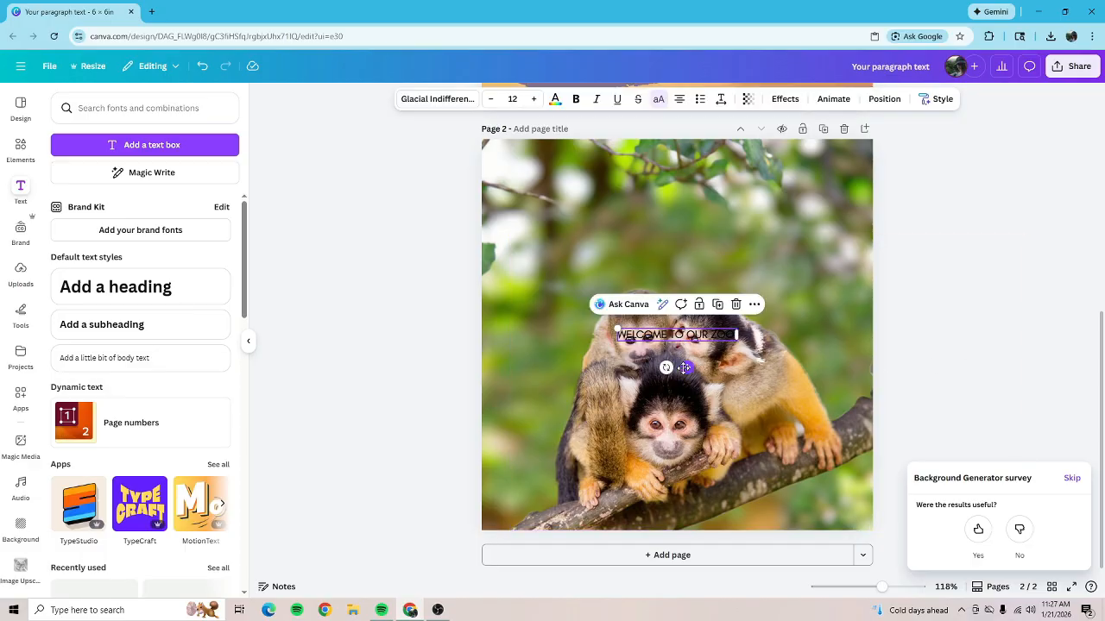
{"action": "left_click_drag", "start_coordinate": [683, 368], "coordinate": [637, 256]}
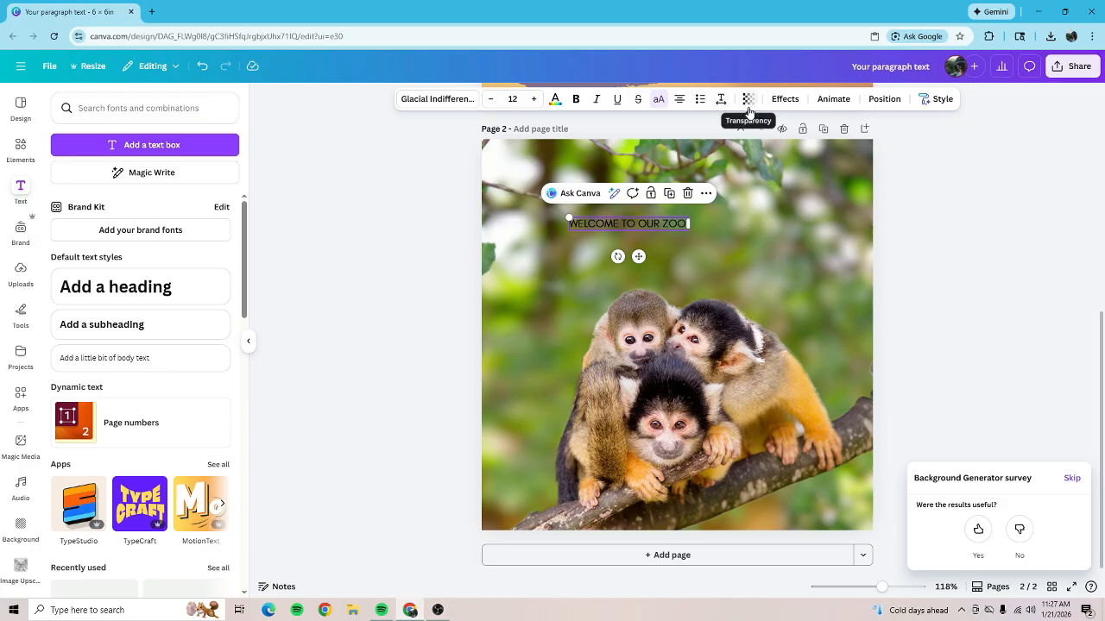
- Enlarge the welcome text to size 27.3 and center it just above the monkeys
{"action": "left_click", "coordinate": [784, 99]}
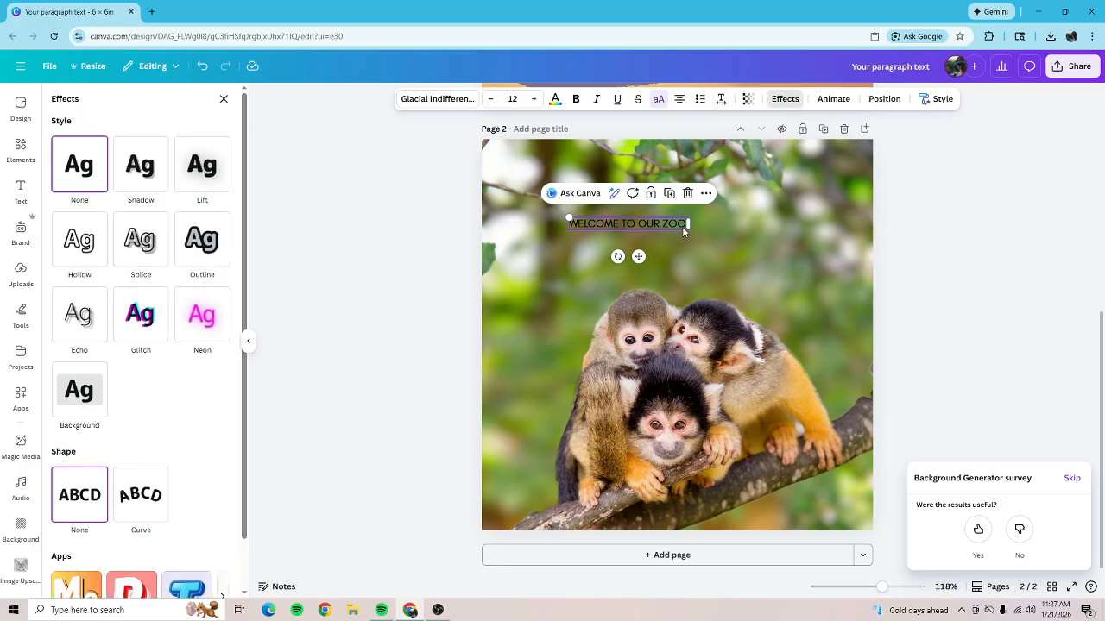
{"action": "left_click_drag", "start_coordinate": [567, 218], "coordinate": [417, 202]}
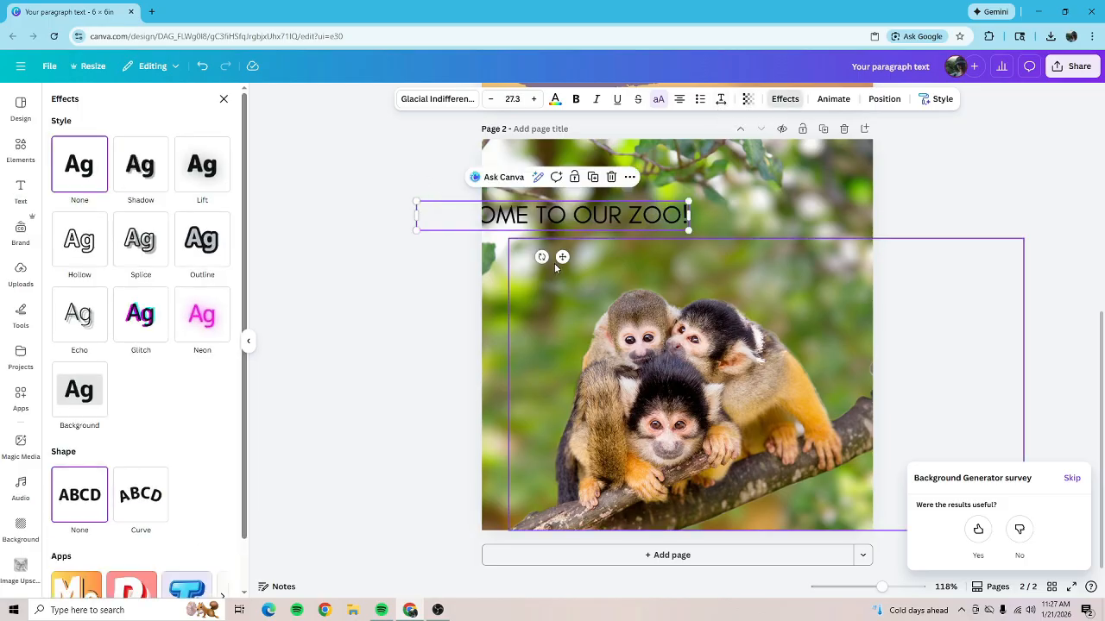
{"action": "left_click_drag", "start_coordinate": [563, 256], "coordinate": [683, 287]}
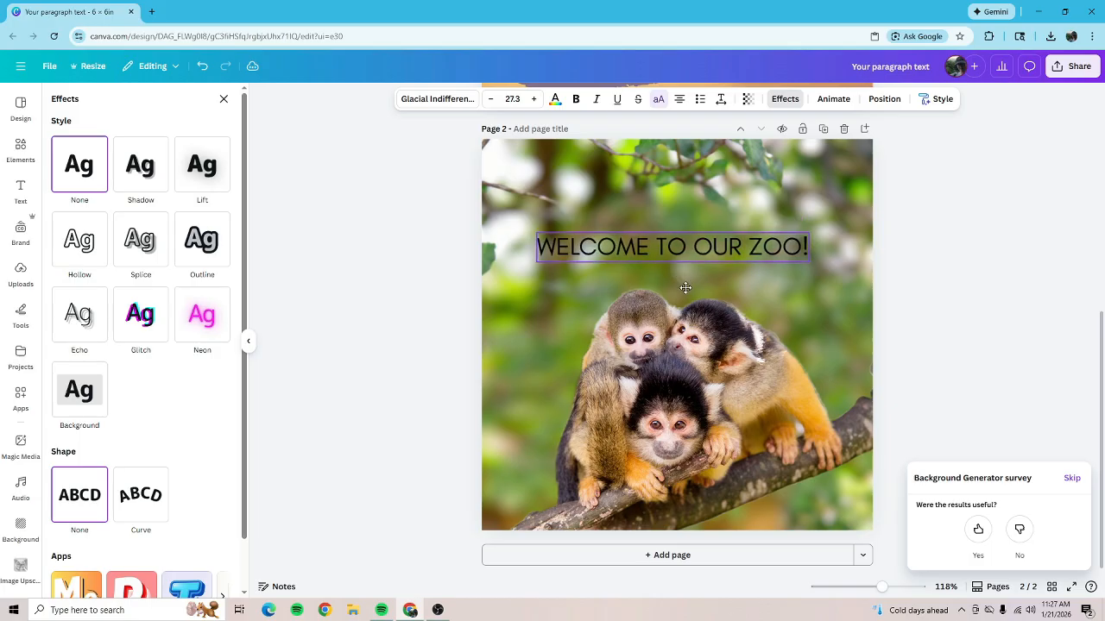
{"action": "left_click", "coordinate": [1014, 282]}
- Set the welcome text's color to white
{"action": "left_click", "coordinate": [728, 248]}
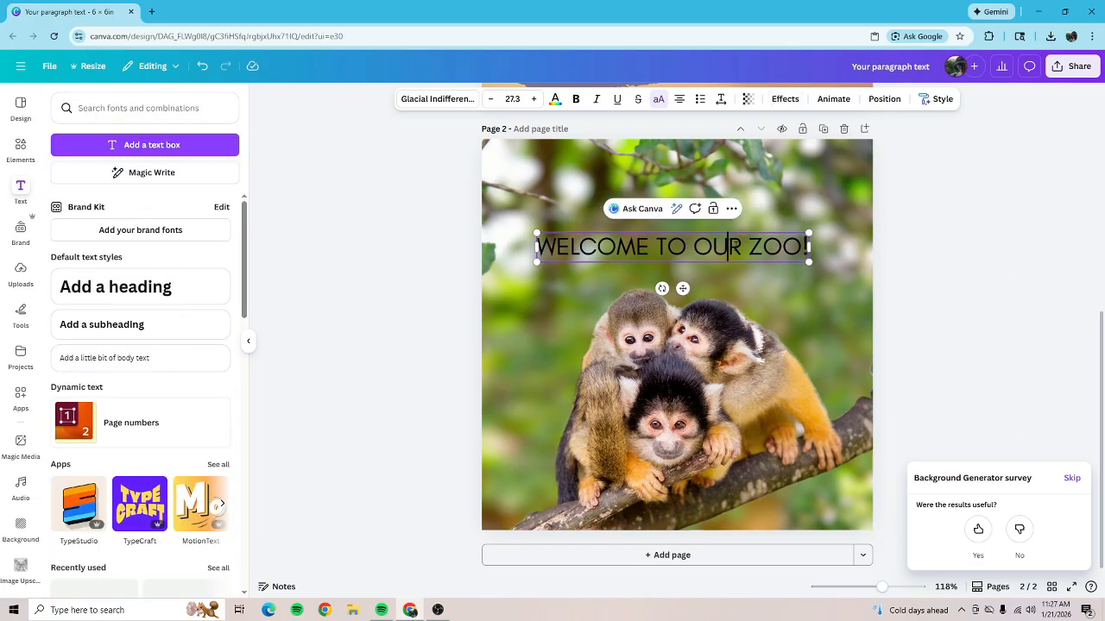
{"action": "left_click", "coordinate": [990, 246]}
{"action": "double_click", "coordinate": [760, 250]}
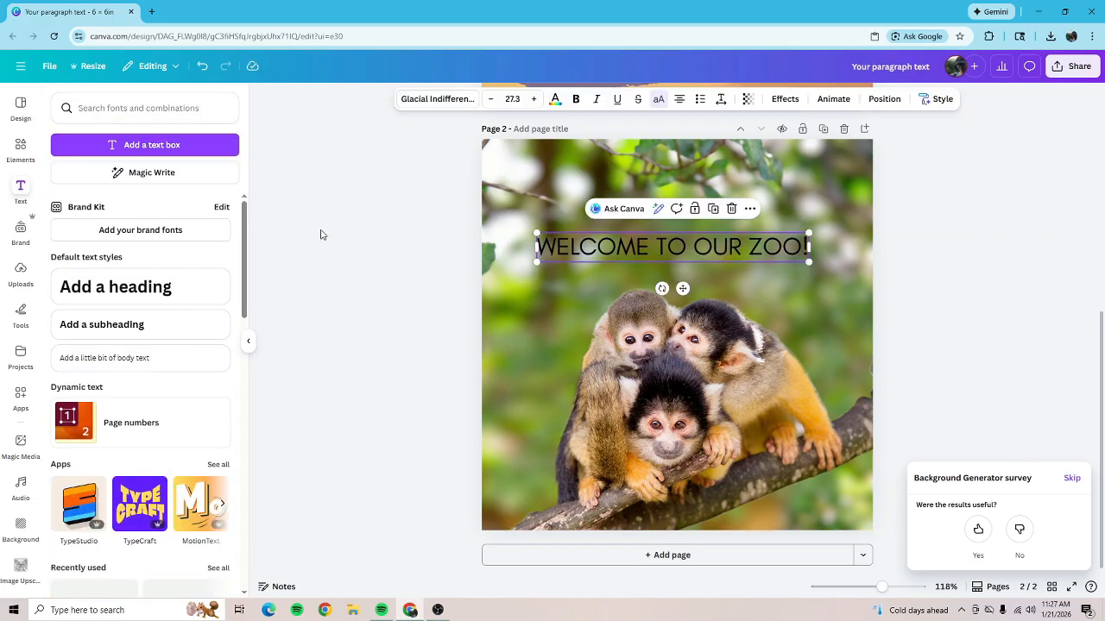
{"action": "left_click", "coordinate": [555, 100]}
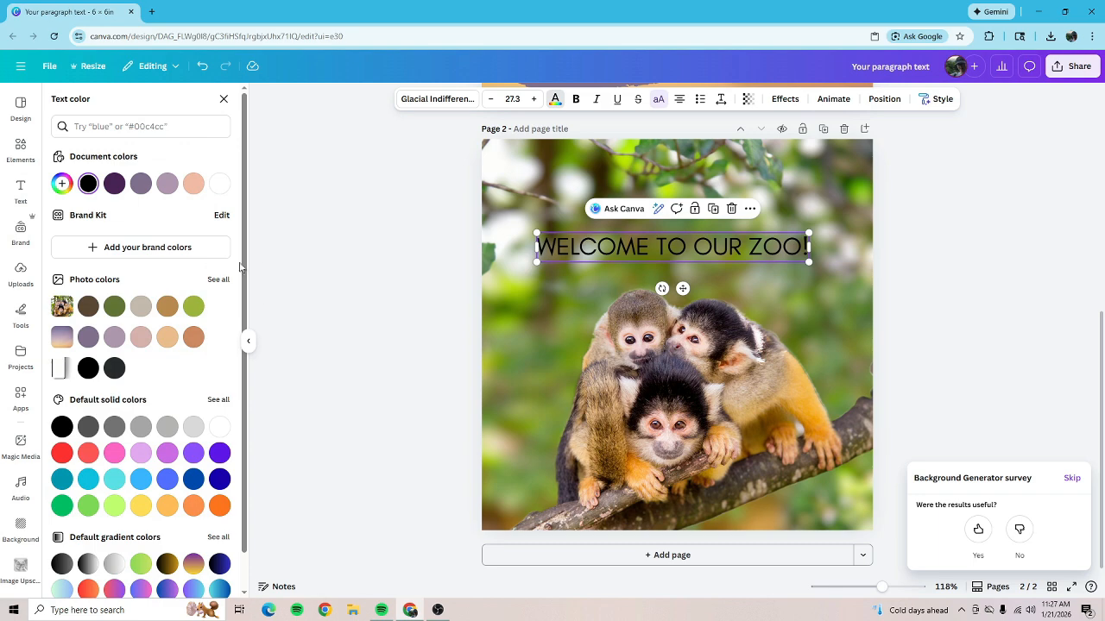
{"action": "left_click", "coordinate": [220, 184]}
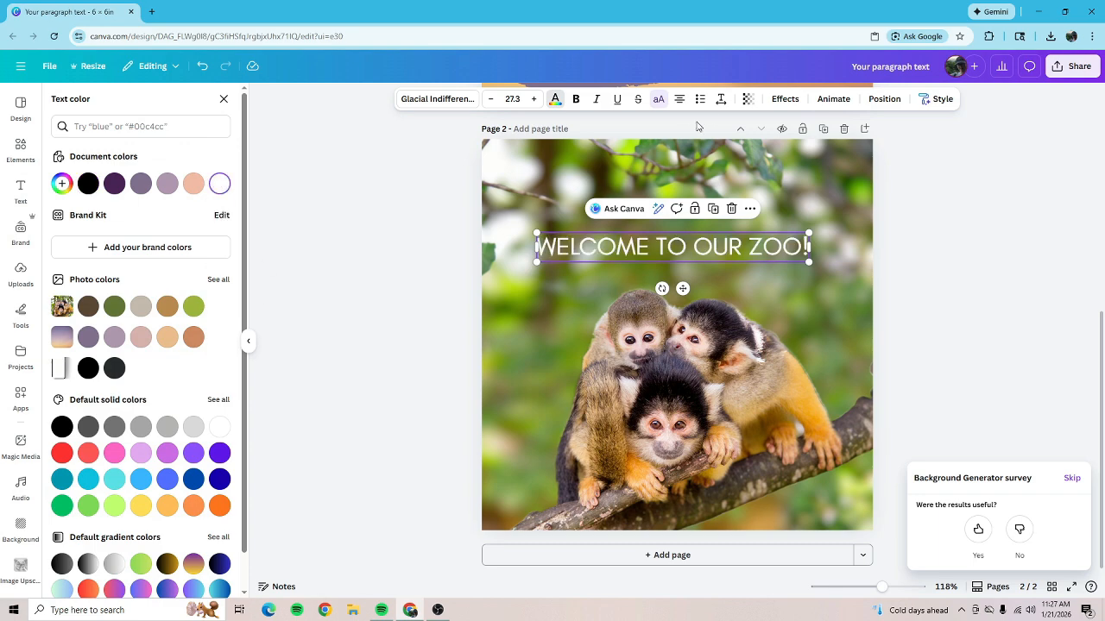
- Try the Shadow effect on the welcome text with an offset of 100 and an orange shadow color
{"action": "left_click", "coordinate": [777, 100]}
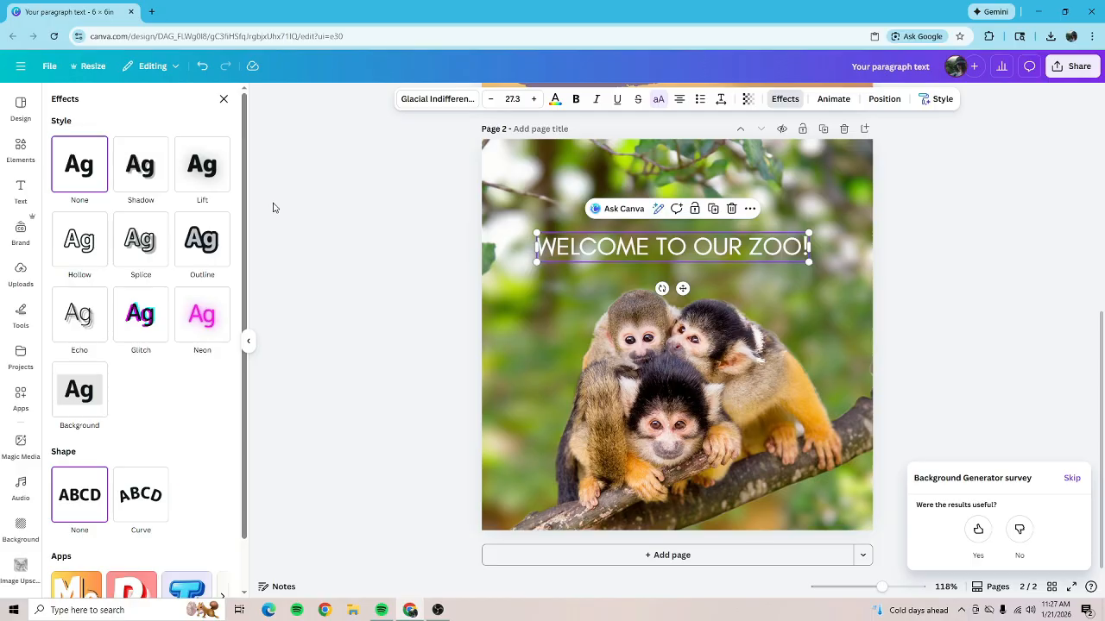
{"action": "left_click", "coordinate": [163, 187]}
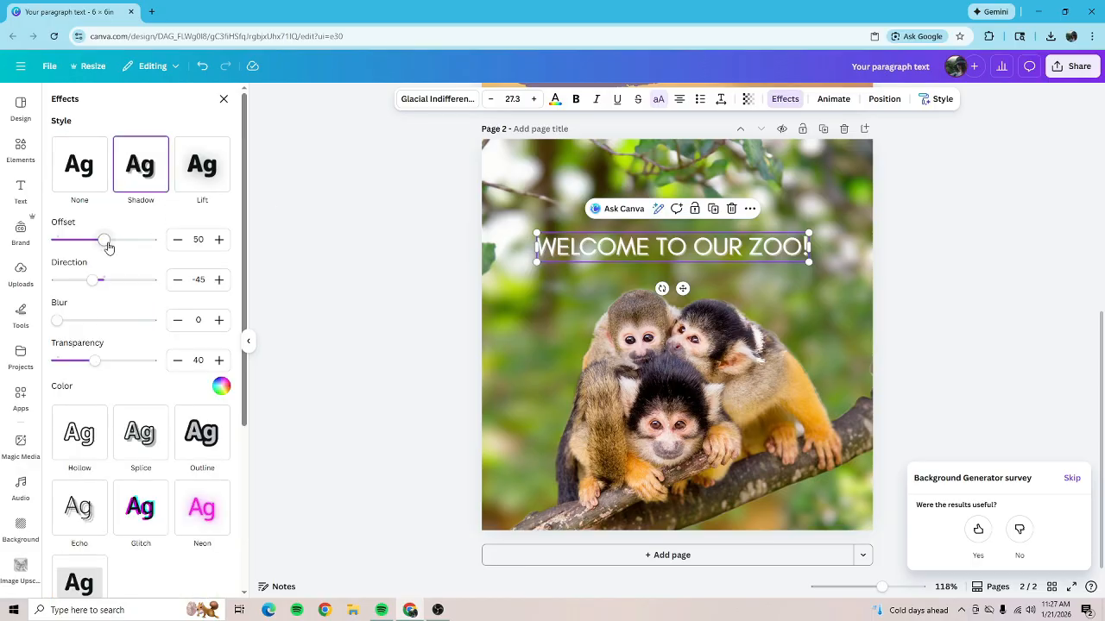
{"action": "left_click_drag", "start_coordinate": [112, 246], "coordinate": [170, 255]}
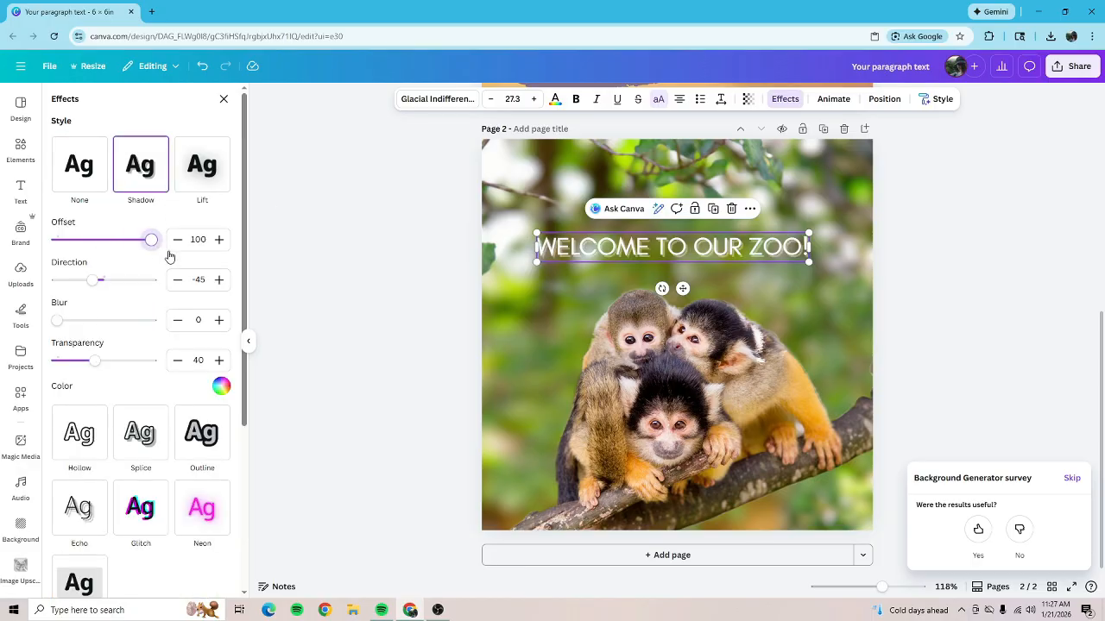
{"action": "left_click", "coordinate": [220, 390]}
{"action": "left_click", "coordinate": [211, 354]}
{"action": "left_click", "coordinate": [200, 388]}
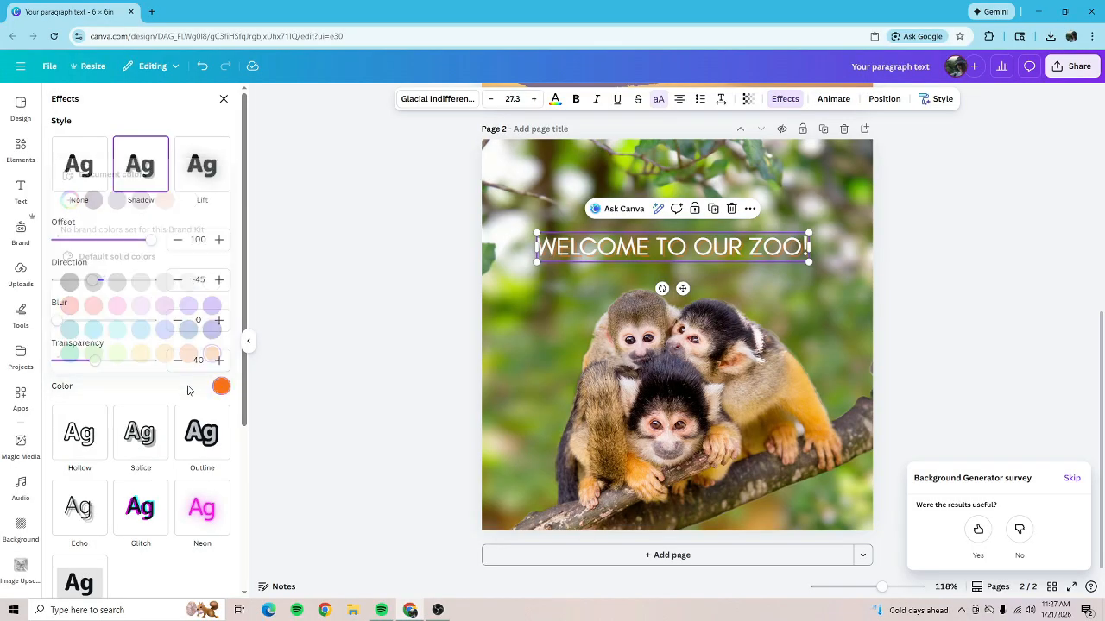
- Try the Lift effect at intensity 100 and the Hollow effect at thickness 1 on the welcome text
{"action": "left_click", "coordinate": [206, 174]}
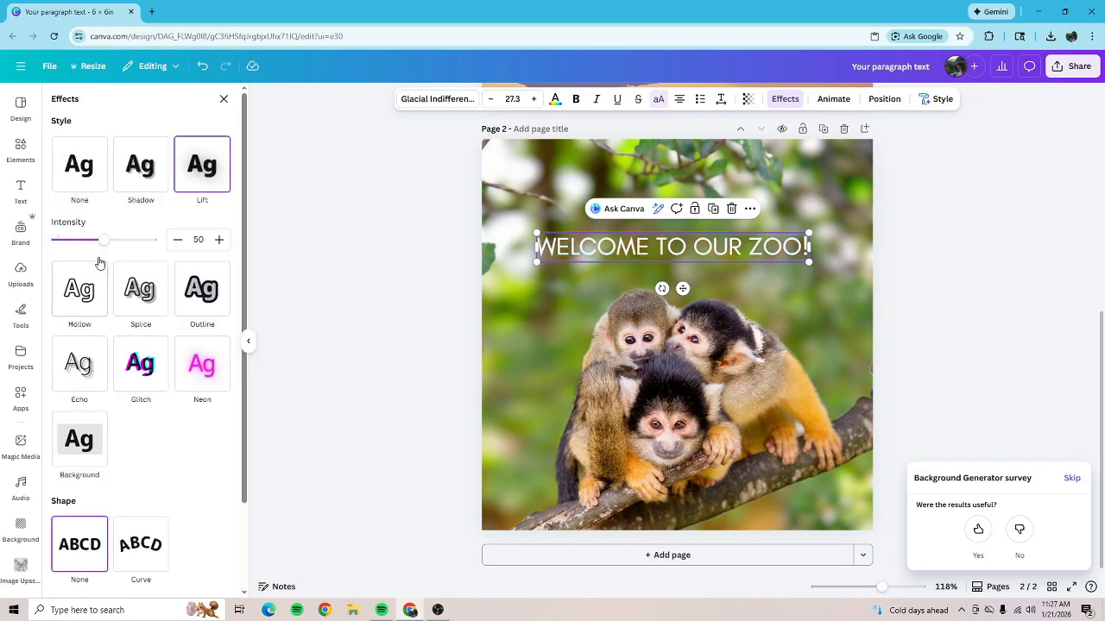
{"action": "left_click_drag", "start_coordinate": [134, 249], "coordinate": [178, 250]}
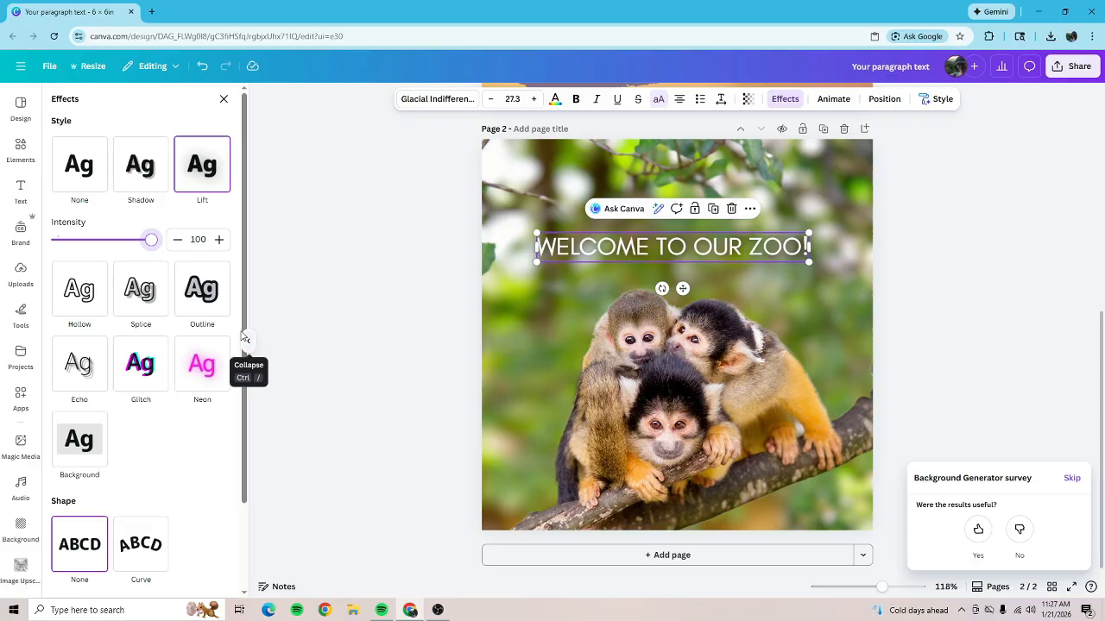
{"action": "left_click", "coordinate": [80, 298]}
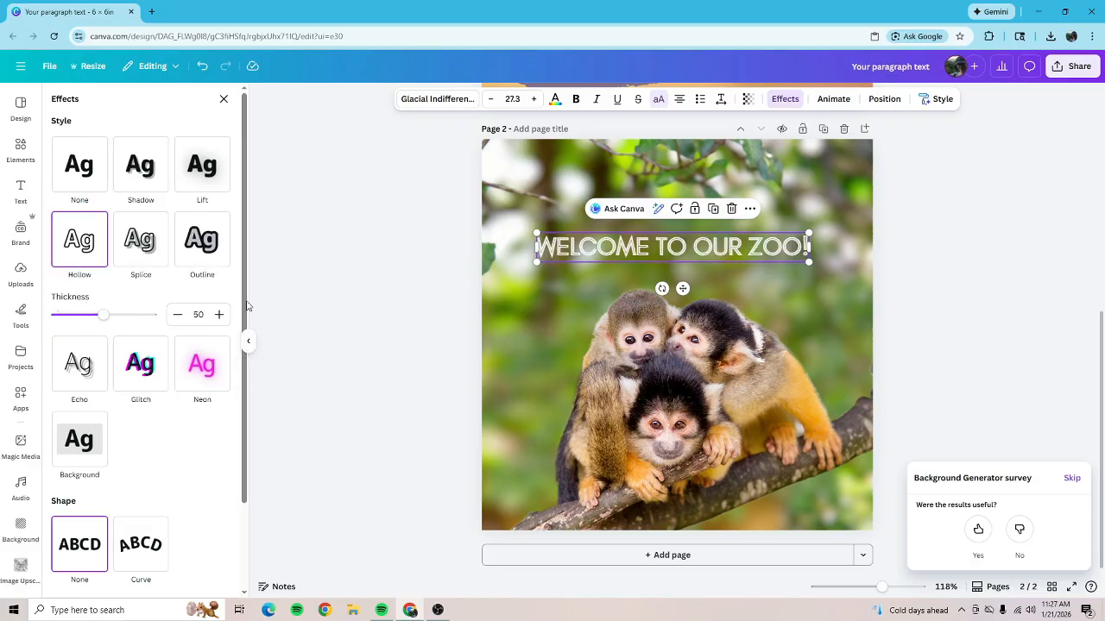
{"action": "left_click_drag", "start_coordinate": [102, 321], "coordinate": [47, 335]}
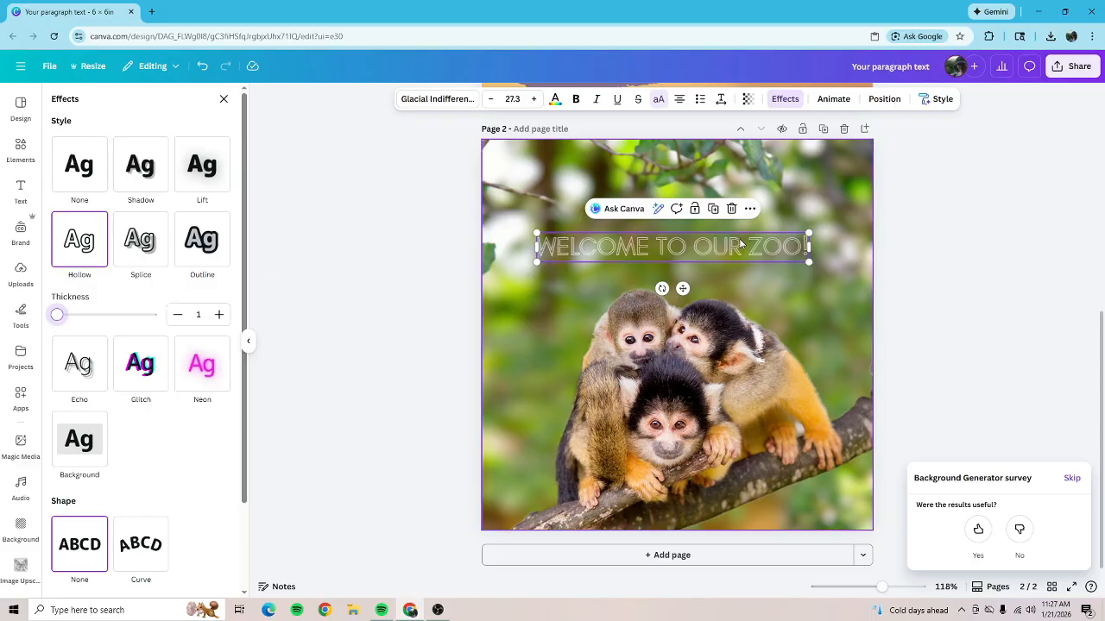
- Try the Splice effect on the welcome text, and the Outline effect with a coral red color and thickness 200
{"action": "left_click", "coordinate": [152, 267]}
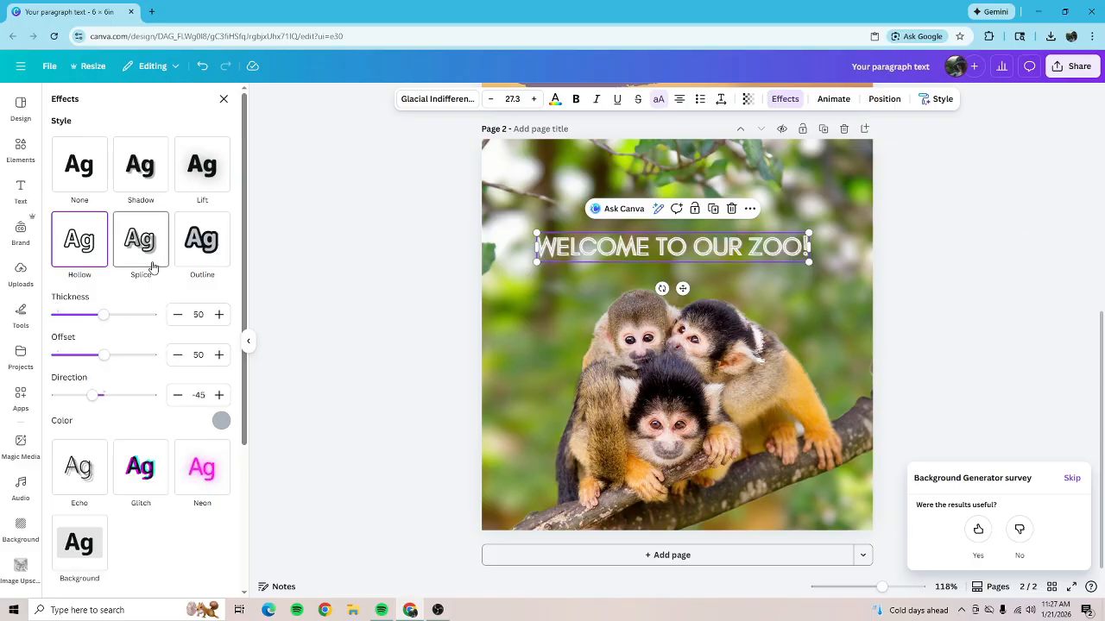
{"action": "left_click", "coordinate": [221, 256]}
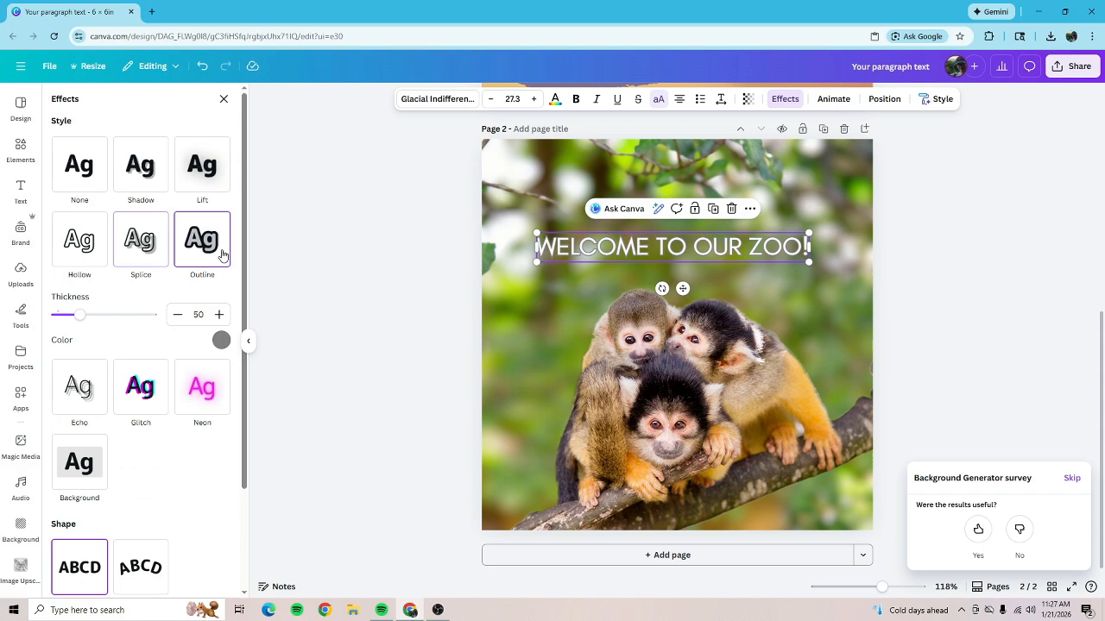
{"action": "left_click", "coordinate": [221, 339]}
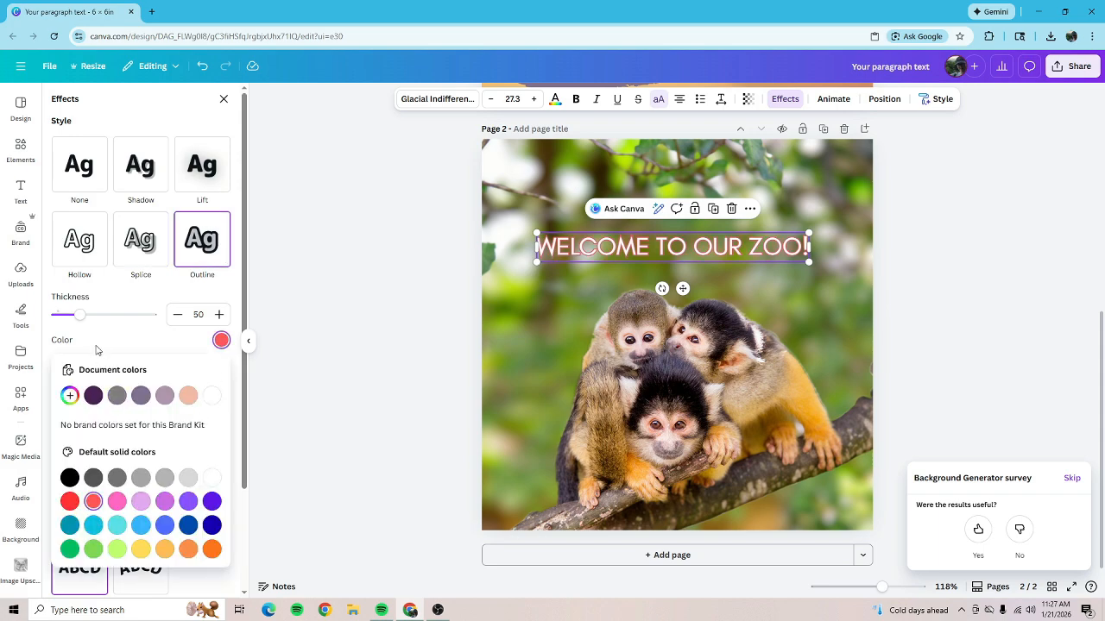
{"action": "left_click_drag", "start_coordinate": [81, 315], "coordinate": [154, 315]}
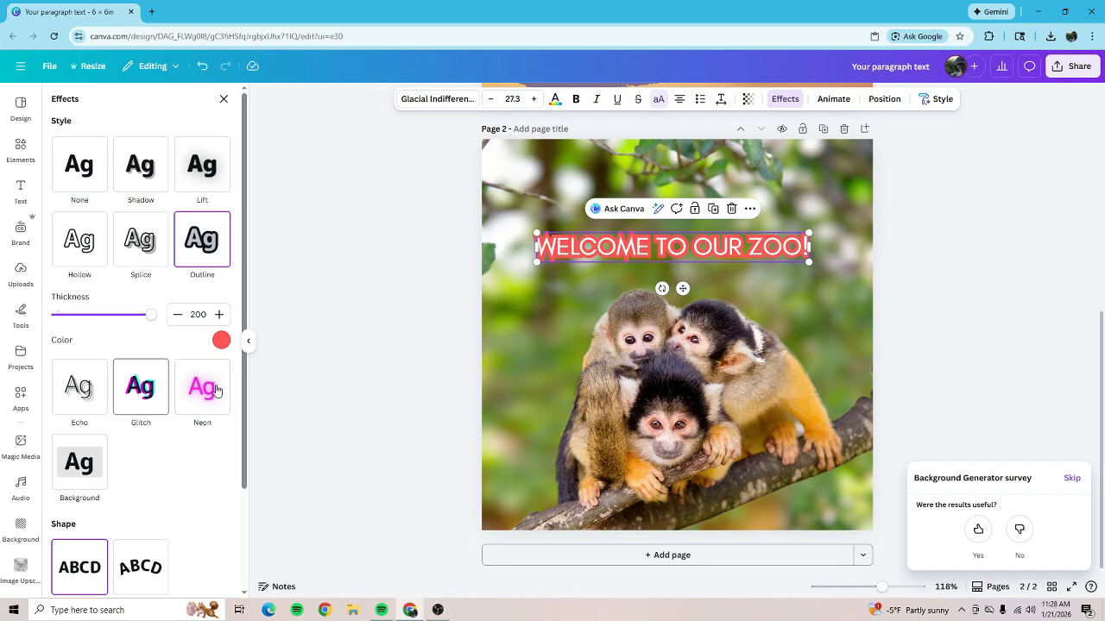
- Apply the Background effect to the welcome text and tilt it slightly counterclockwise
{"action": "left_click", "coordinate": [90, 476]}
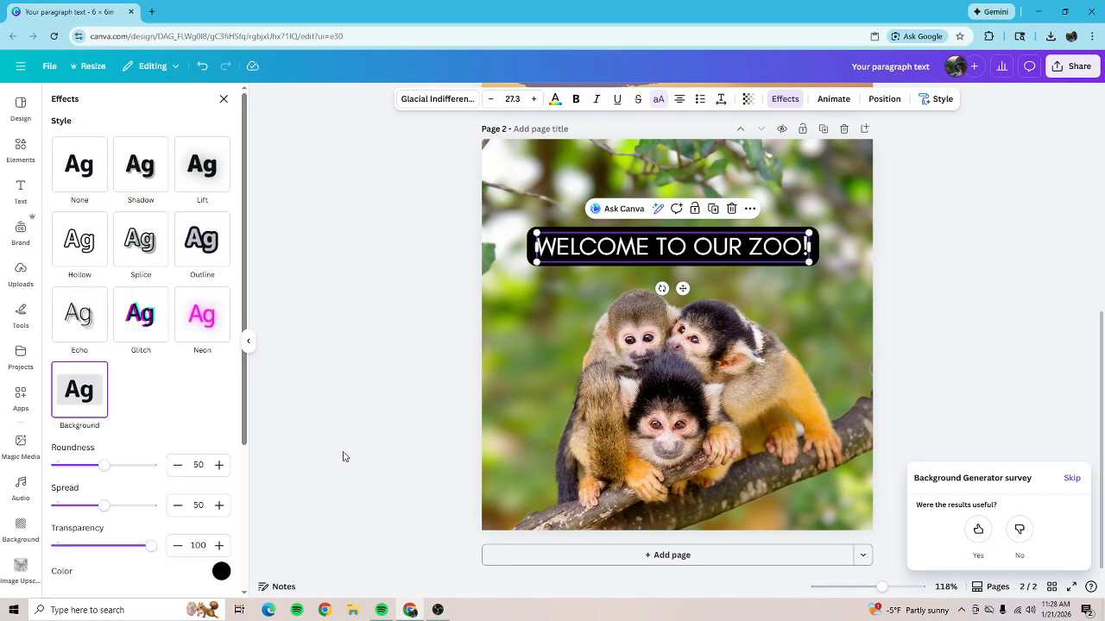
{"action": "mouse_move", "coordinate": [662, 288]}
{"action": "left_mouse_down"}
{"action": "mouse_move", "coordinate": [695, 290]}
{"action": "mouse_move", "coordinate": [679, 291]}
{"action": "left_mouse_up"}
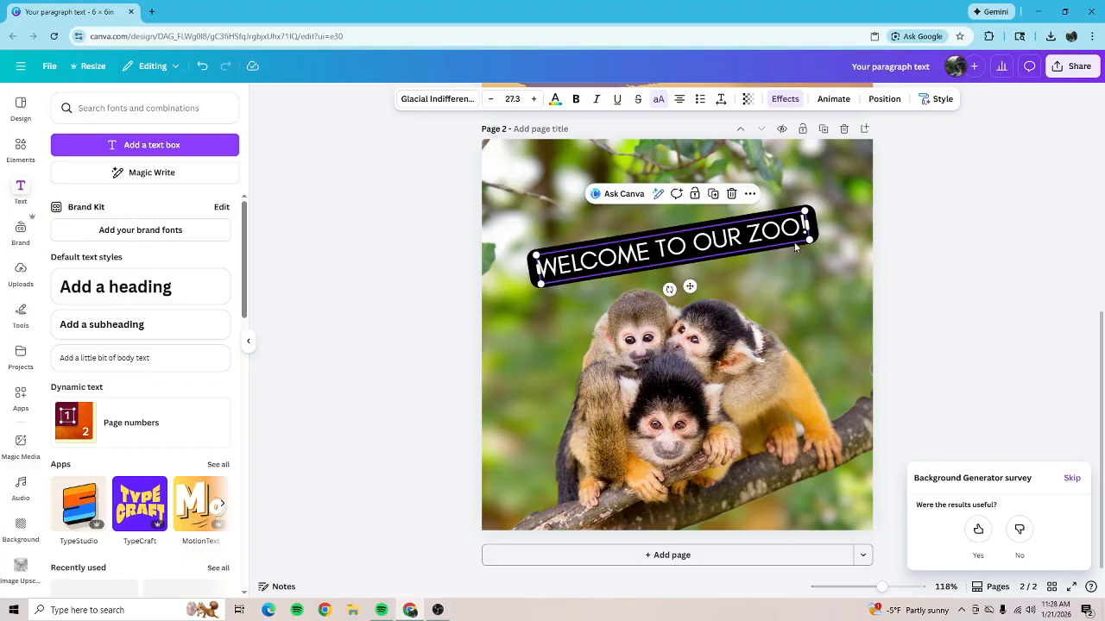
- Move the tilted welcome text toward the upper-left part of the monkey photo
{"action": "left_click", "coordinate": [986, 253]}
{"action": "left_click_drag", "start_coordinate": [780, 240], "coordinate": [744, 200]}
{"action": "left_click", "coordinate": [1018, 279]}
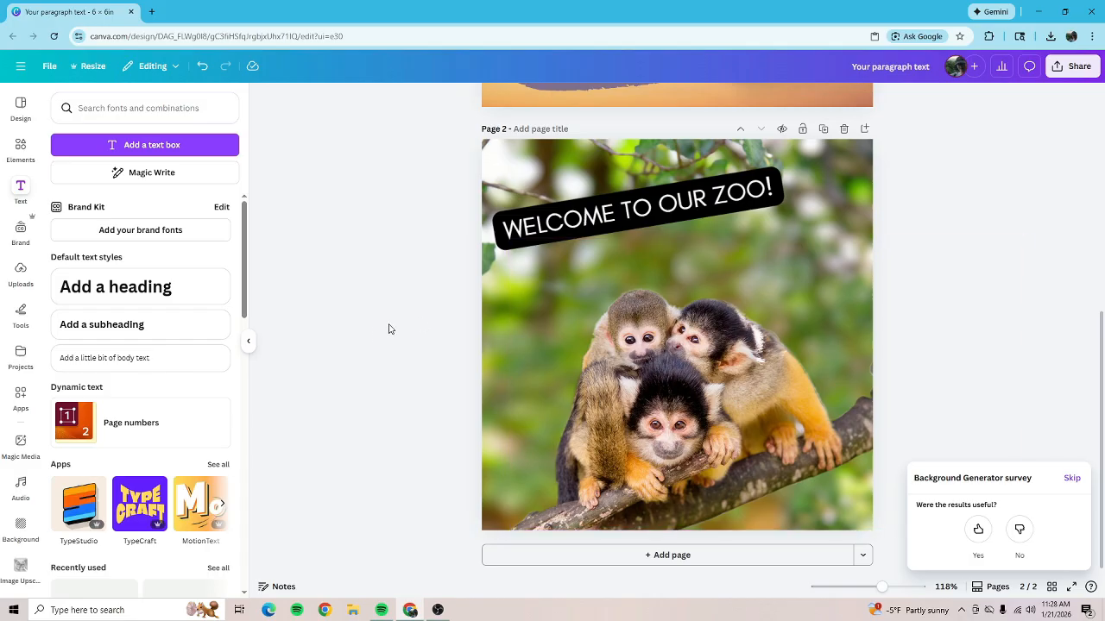
- Return to the yoga poster on page 1 and dismiss the Background Generator survey
{"action": "scroll", "coordinate": [388, 339], "scroll_direction": "up", "scroll_amount": 1}
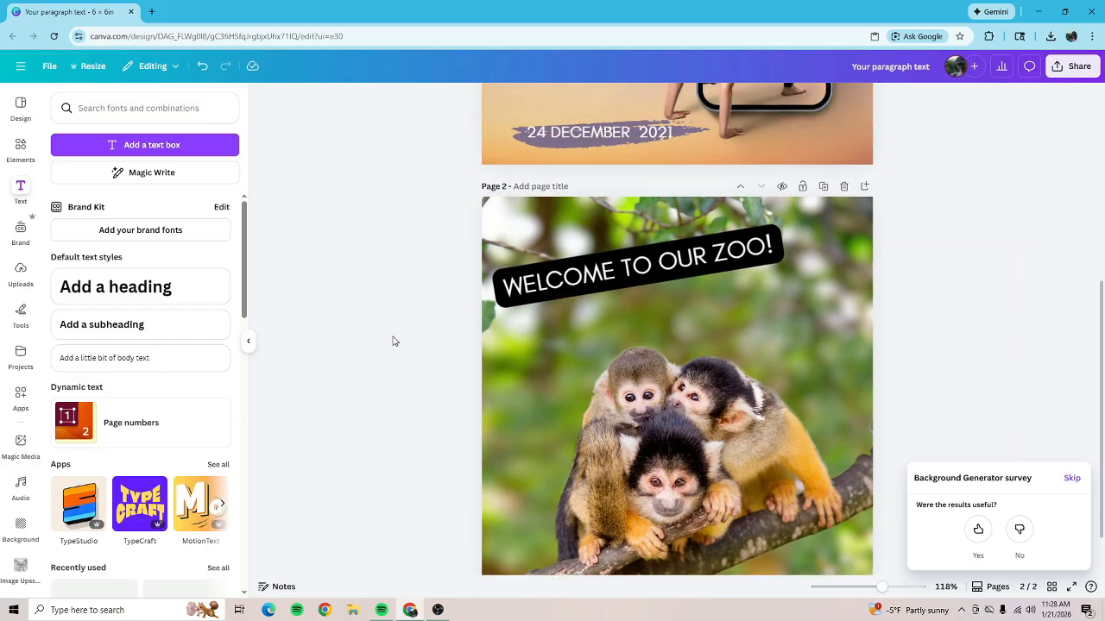
{"action": "scroll", "coordinate": [393, 341], "scroll_direction": "down", "scroll_amount": 1}
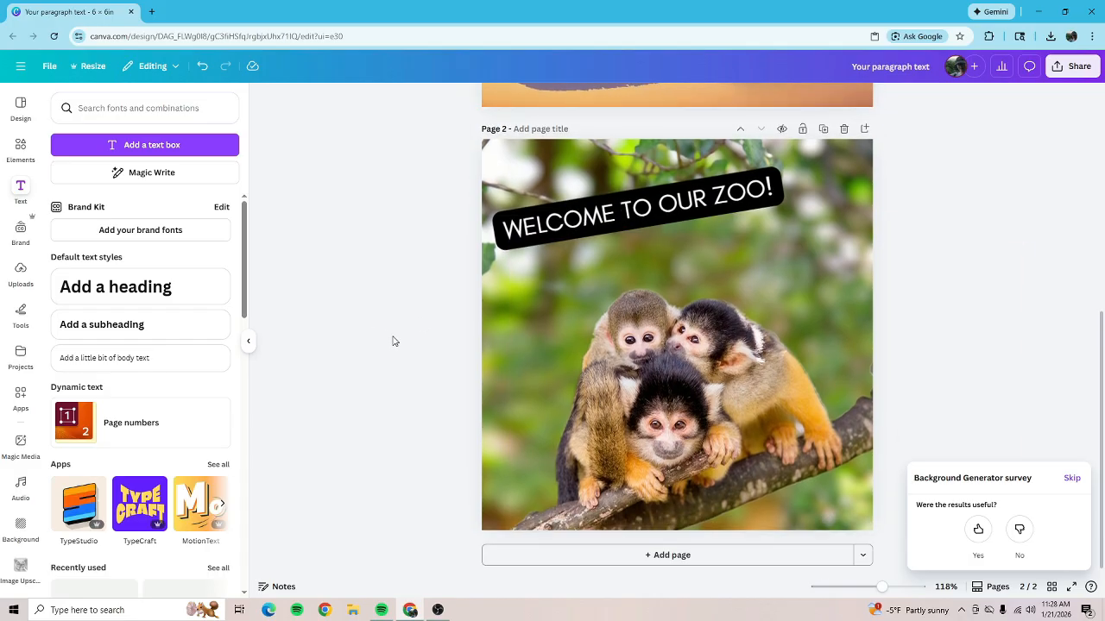
{"action": "scroll", "coordinate": [392, 341], "scroll_direction": "up", "scroll_amount": 7}
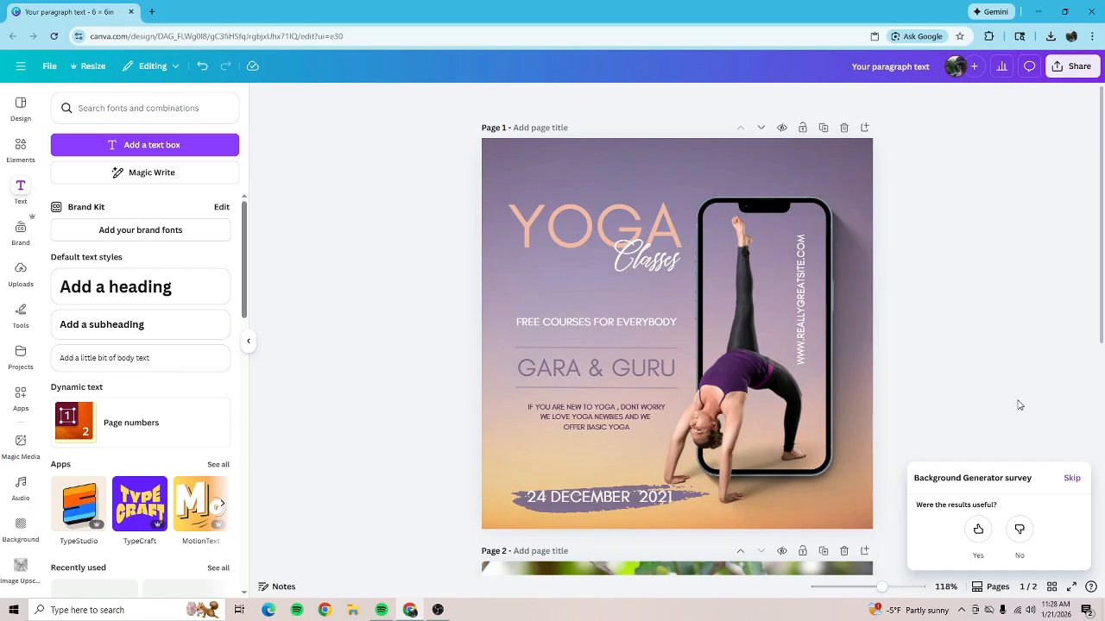
{"action": "scroll", "coordinate": [1019, 406], "scroll_direction": "down", "scroll_amount": 1}
{"action": "left_click", "coordinate": [1071, 477]}
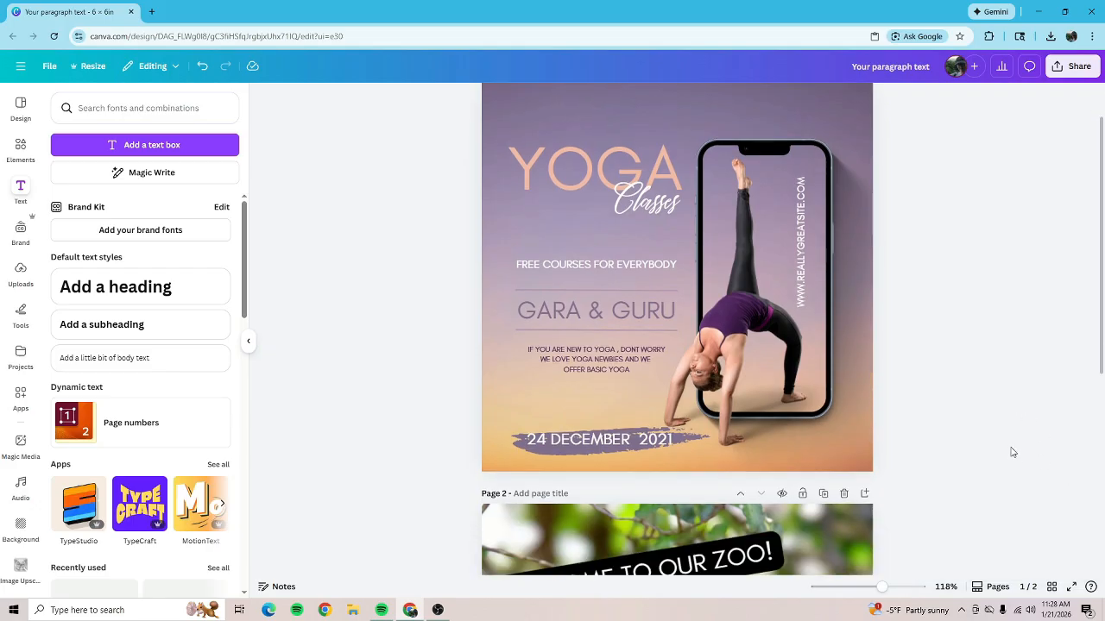
{"action": "scroll", "coordinate": [1012, 452], "scroll_direction": "up", "scroll_amount": 1}
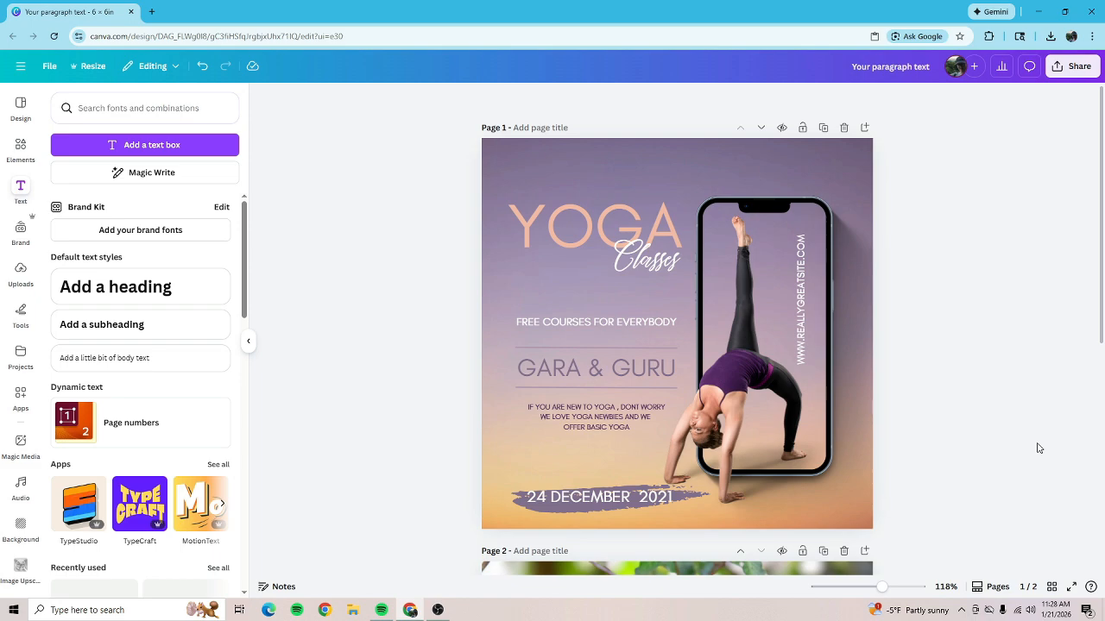
- Extend the YOGA heading on page 1 to read "YOGA + MEDITATION"
{"action": "left_click", "coordinate": [639, 221]}
{"action": "double_click", "coordinate": [682, 222]}
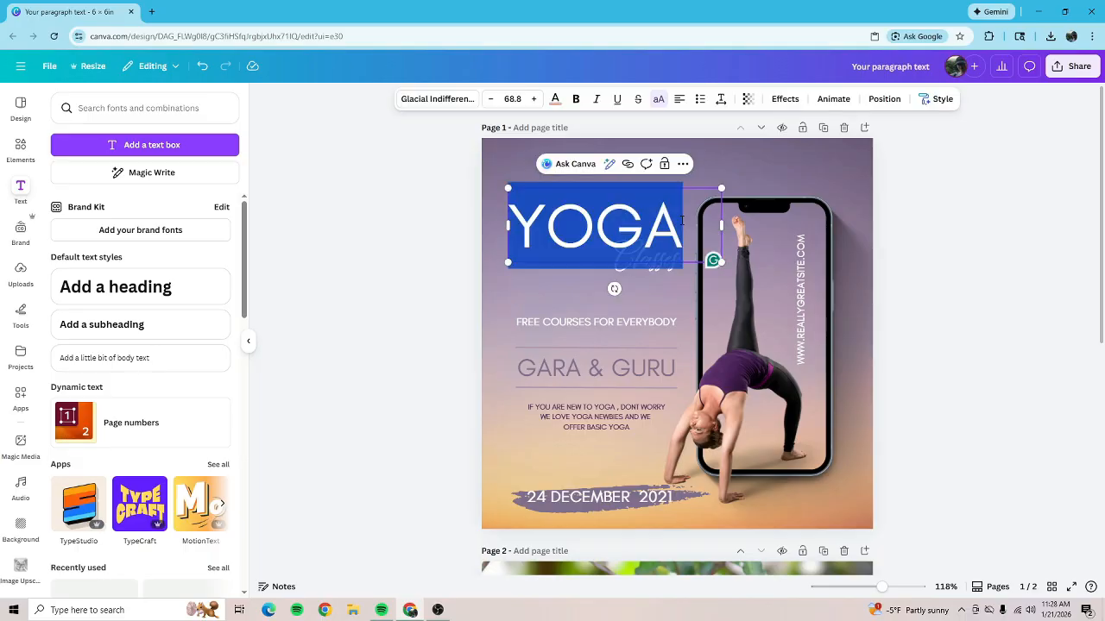
{"action": "left_click", "coordinate": [682, 221]}
{"action": "key", "text": "Return"}
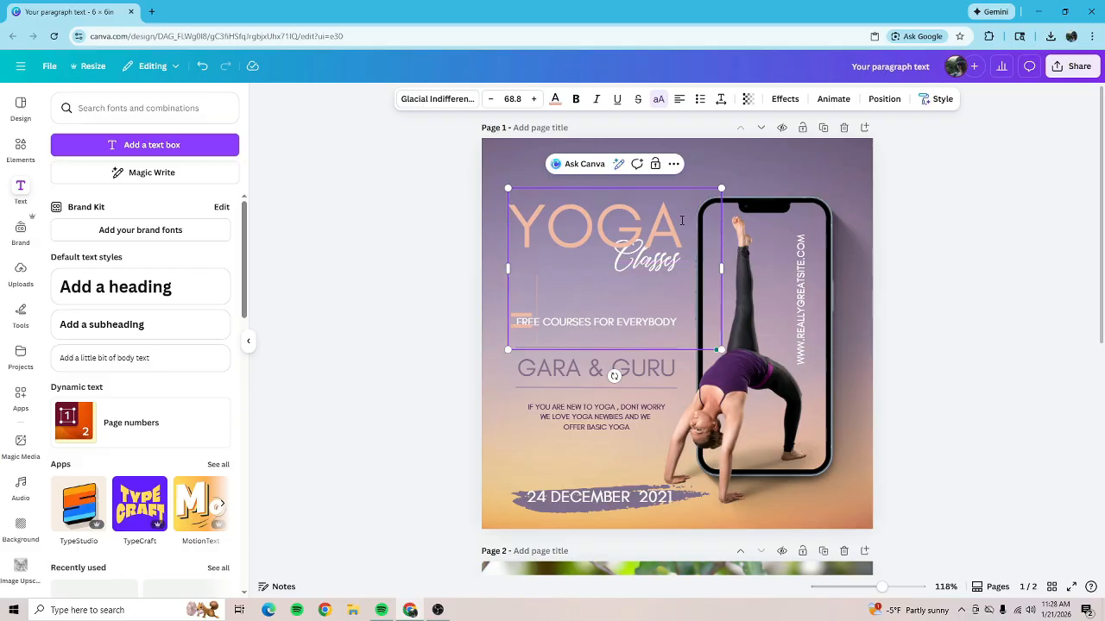
{"action": "type", "text": "ME"}
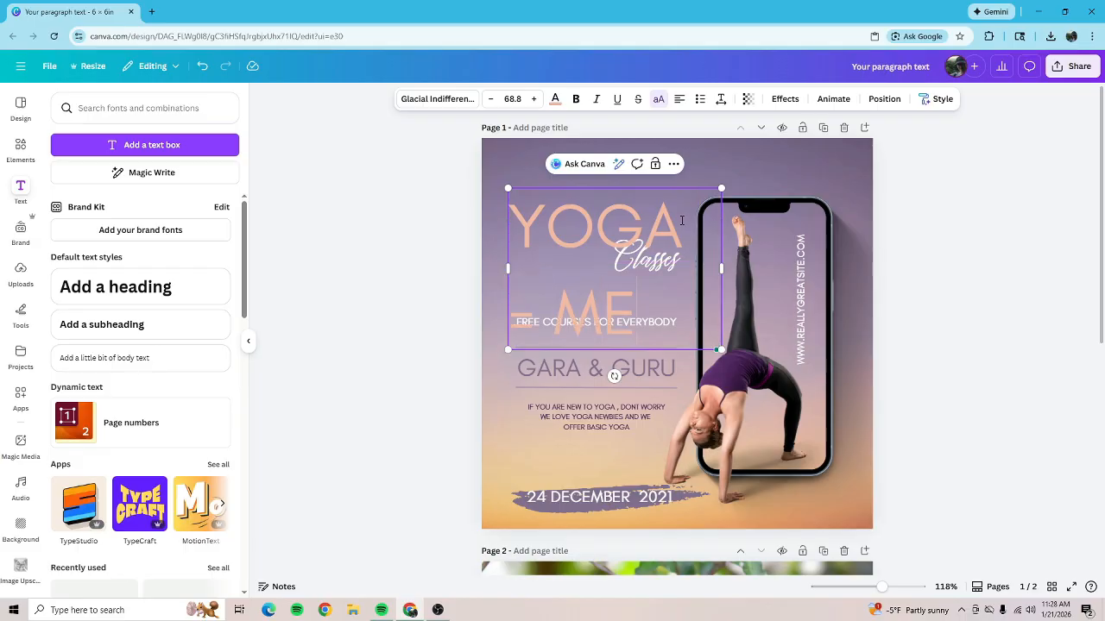
{"action": "key", "text": "BackSpace"}
{"action": "key", "text": "BackSpace"}
{"action": "key", "text": "BackSpace"}
{"action": "key", "text": "Return"}
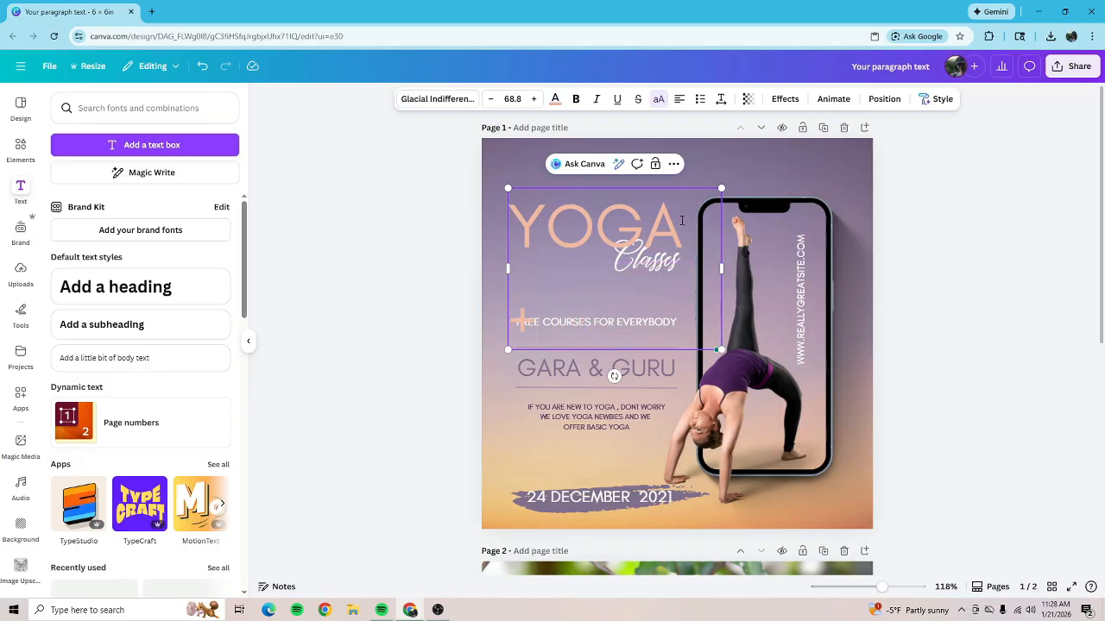
{"action": "type", "text": "+MEDI"}
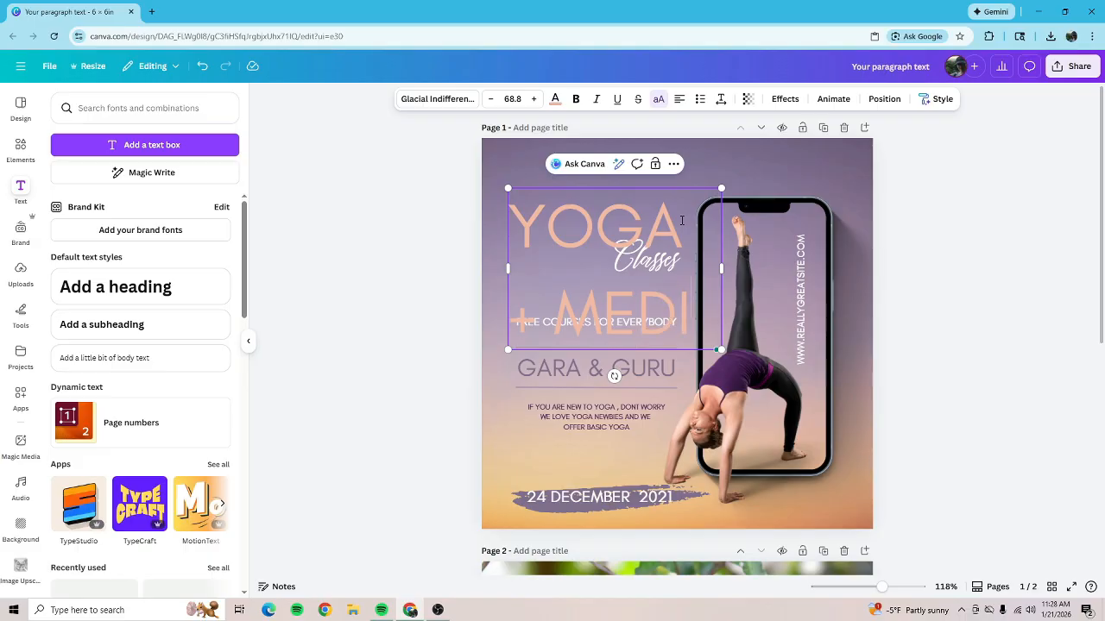
{"action": "type", "text": "TATION"}
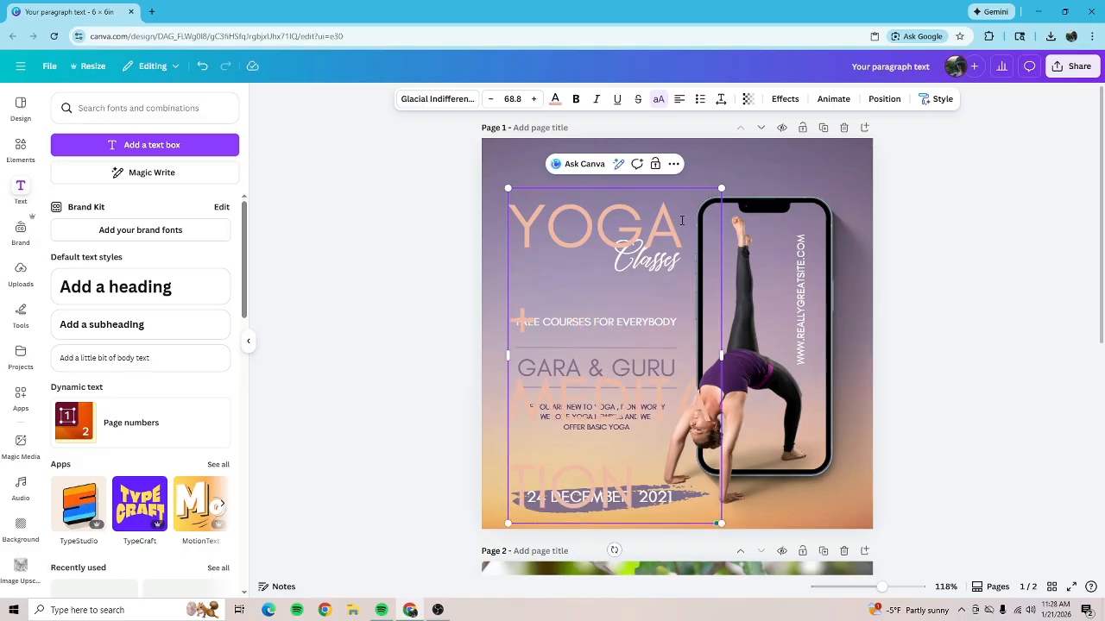
{"action": "left_click", "coordinate": [1049, 289]}
- Widen the heading's text box and scale the heading down to size 34.7 on one line
{"action": "left_click", "coordinate": [628, 399]}
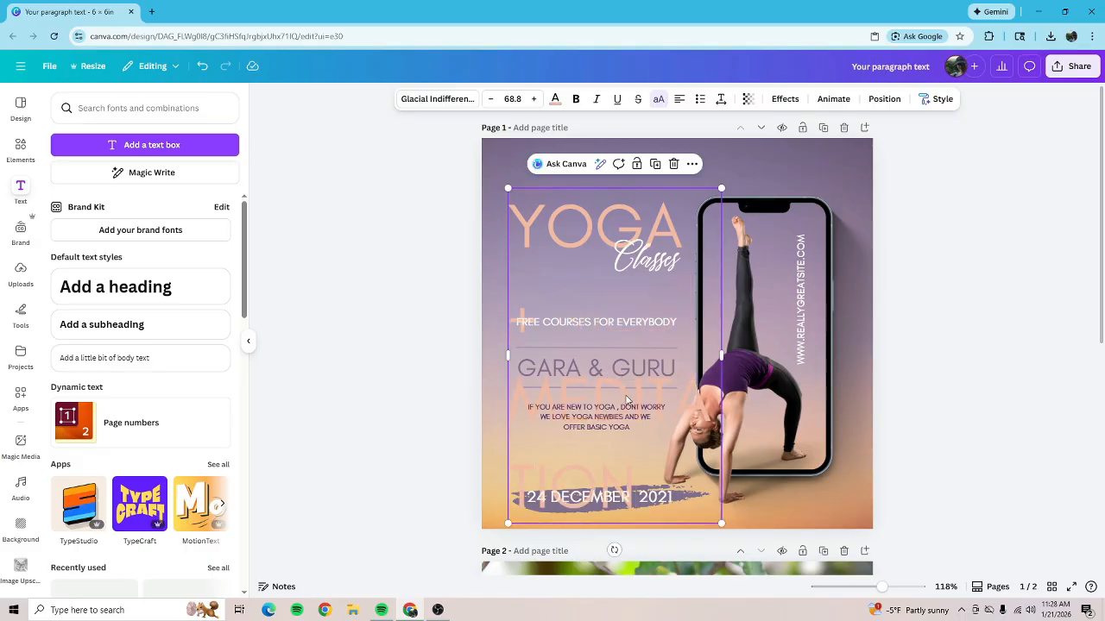
{"action": "left_click_drag", "start_coordinate": [724, 361], "coordinate": [864, 350]}
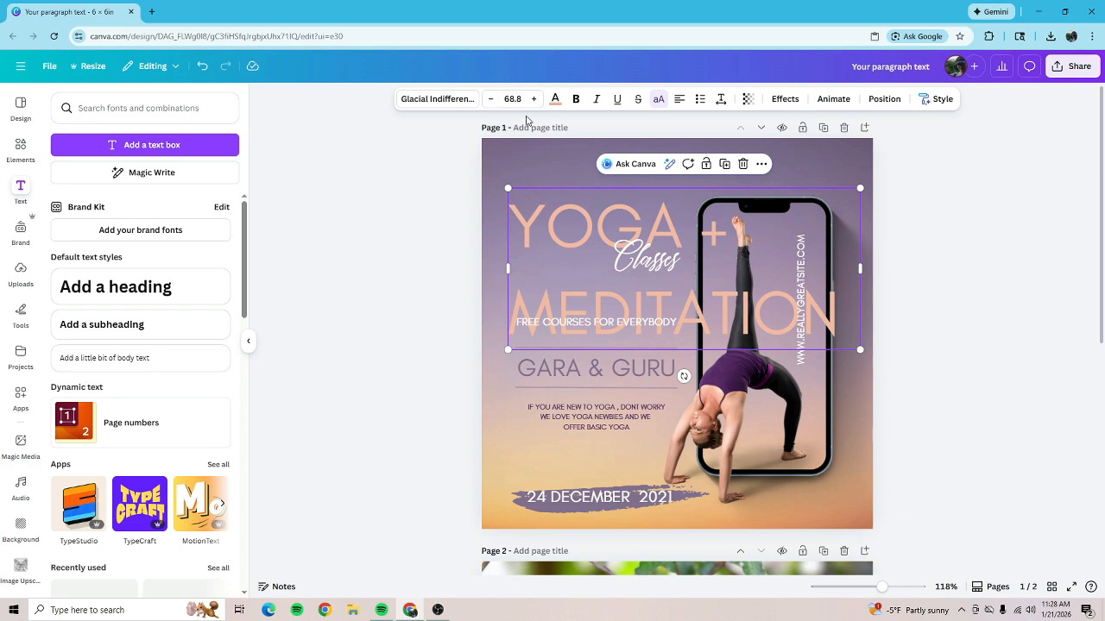
{"action": "left_click_drag", "start_coordinate": [860, 349], "coordinate": [722, 220]}
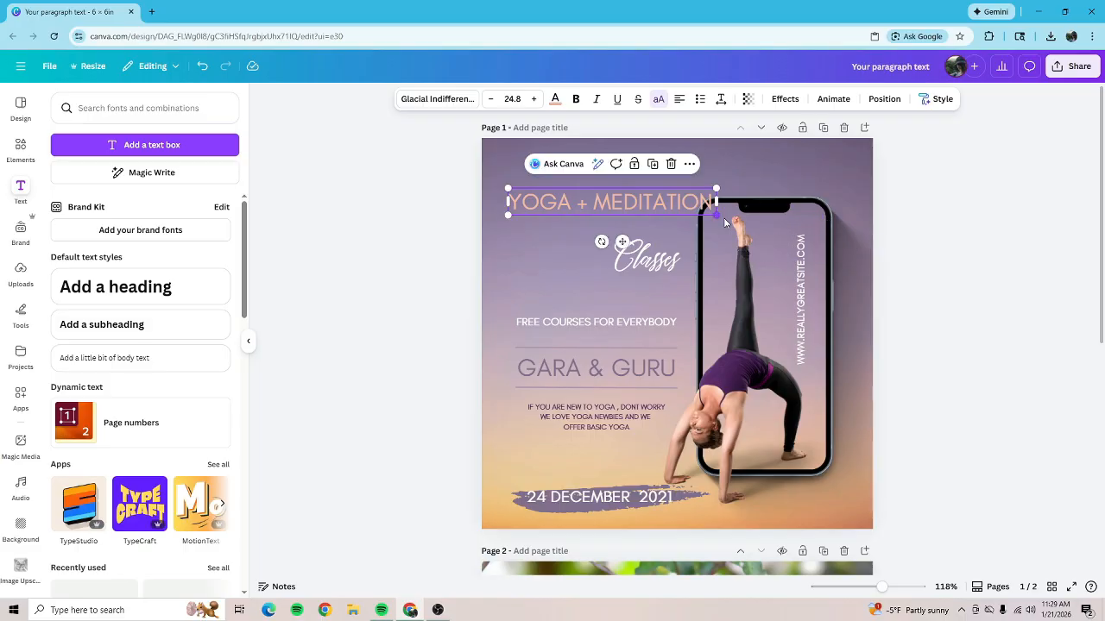
{"action": "left_click_drag", "start_coordinate": [716, 216], "coordinate": [800, 225]}
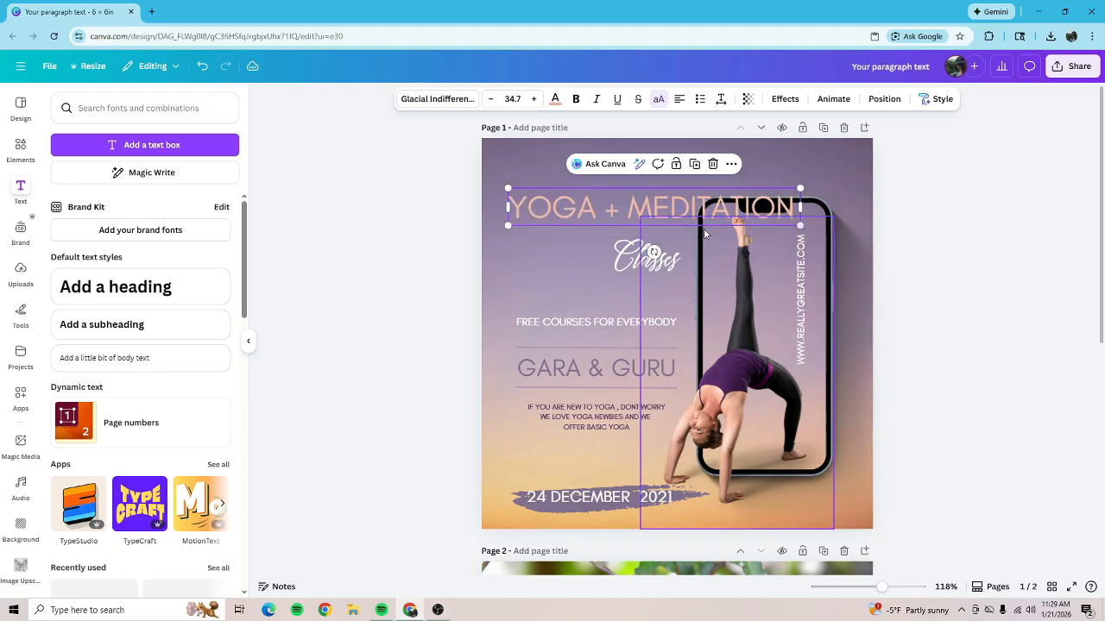
- Put MEDITATION on its own line in the heading and enlarge the heading to size 45.8
{"action": "left_click", "coordinate": [628, 206]}
{"action": "key", "text": "Return"}
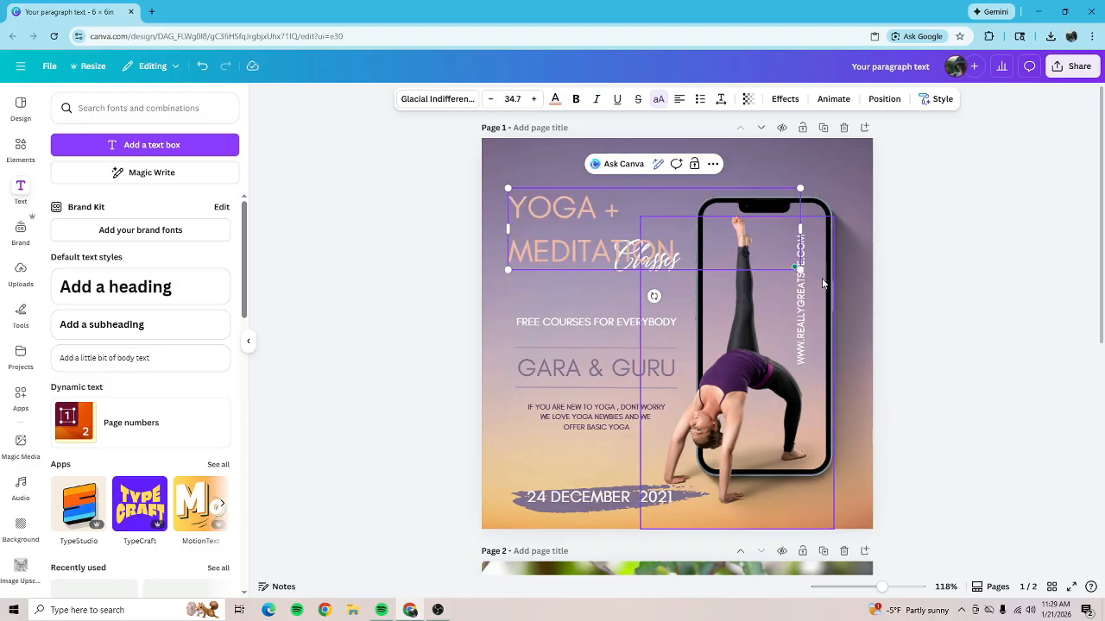
{"action": "left_click_drag", "start_coordinate": [800, 270], "coordinate": [894, 295]}
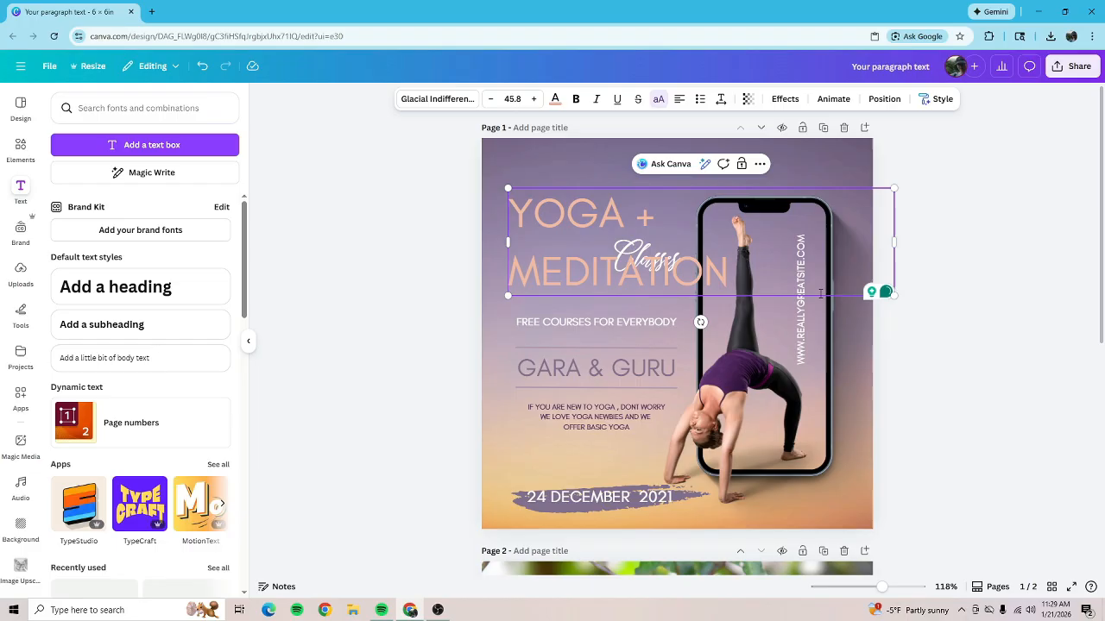
- Tighten the heading's line spacing and place the heading near the page's left edge, just above "Classes"
{"action": "left_click", "coordinate": [647, 259]}
{"action": "left_click", "coordinate": [604, 264]}
{"action": "left_click_drag", "start_coordinate": [577, 256], "coordinate": [575, 214]}
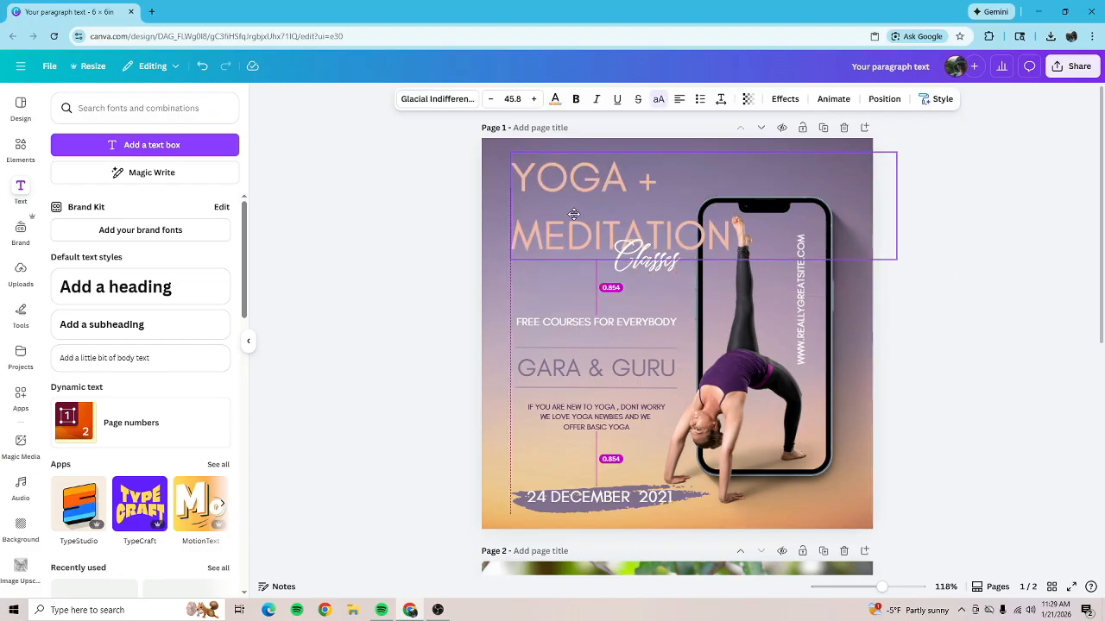
{"action": "left_click", "coordinate": [720, 101]}
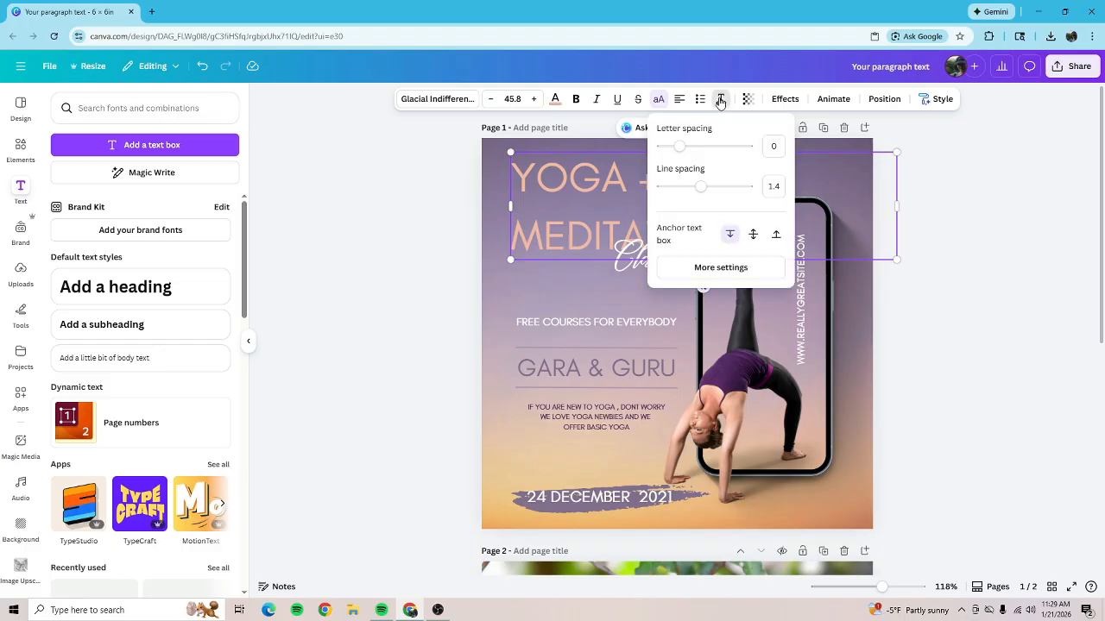
{"action": "left_click_drag", "start_coordinate": [699, 187], "coordinate": [634, 247]}
{"action": "left_click", "coordinate": [915, 333]}
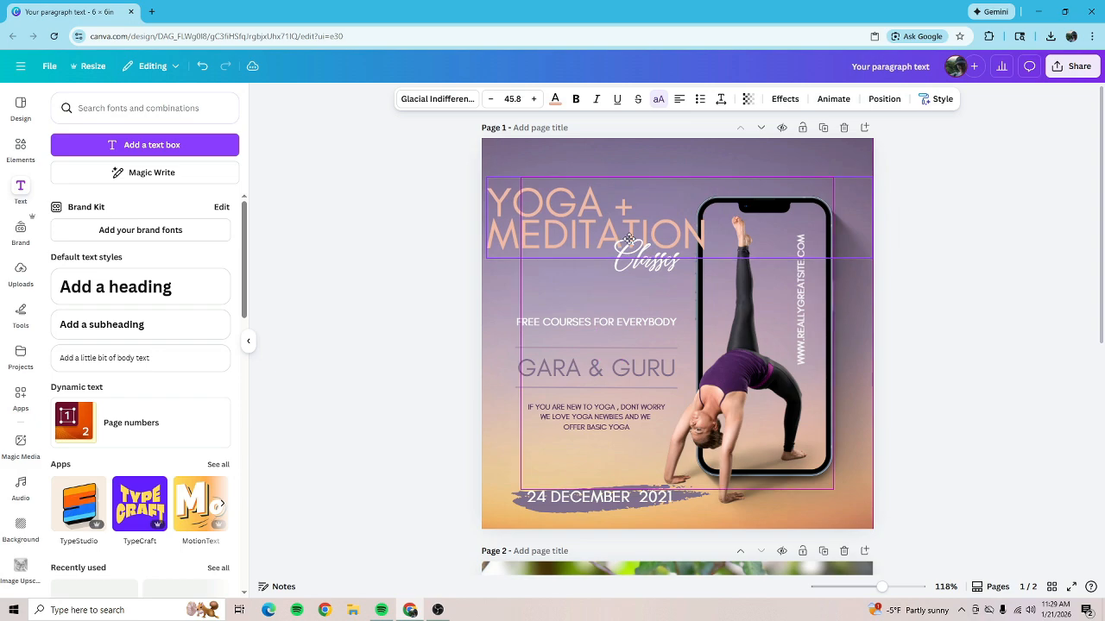
- Change the "Classes" text font to Brasika, and widen its box and place it just below MEDITATION
{"action": "left_click", "coordinate": [640, 263]}
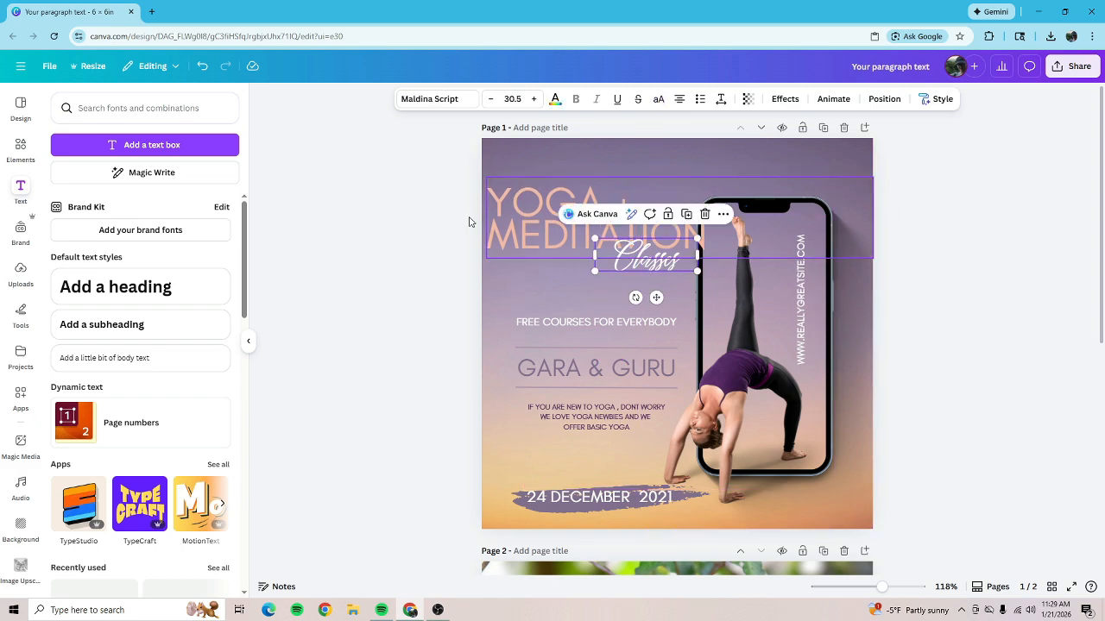
{"action": "left_click", "coordinate": [427, 101]}
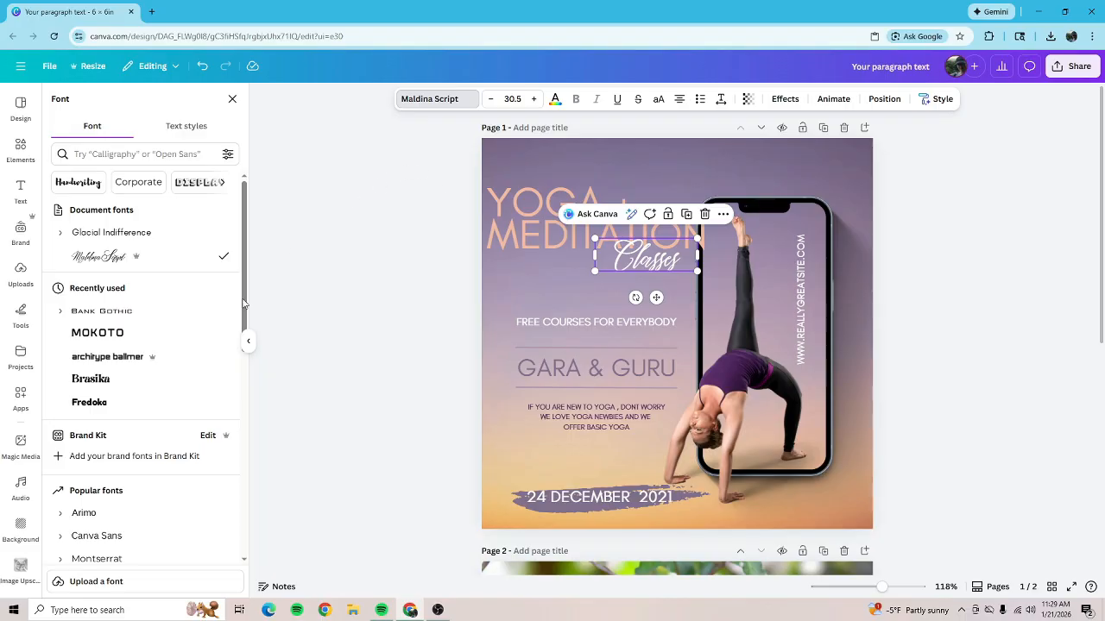
{"action": "left_click", "coordinate": [143, 342]}
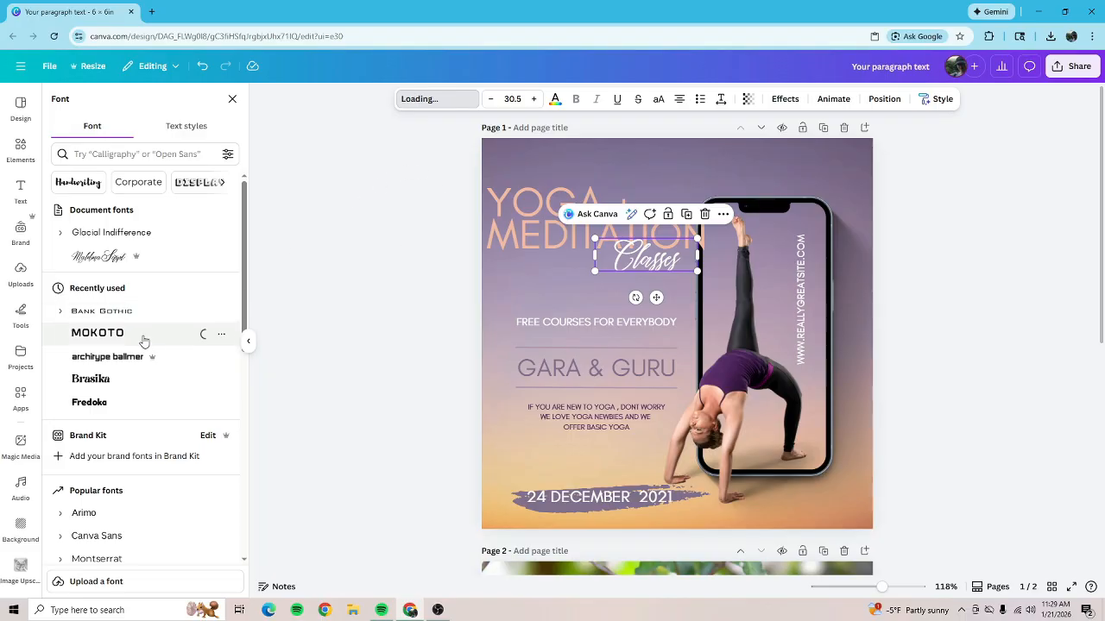
{"action": "left_click", "coordinate": [113, 381]}
{"action": "left_click_drag", "start_coordinate": [595, 273], "coordinate": [554, 273]}
{"action": "left_click_drag", "start_coordinate": [636, 261], "coordinate": [635, 267]}
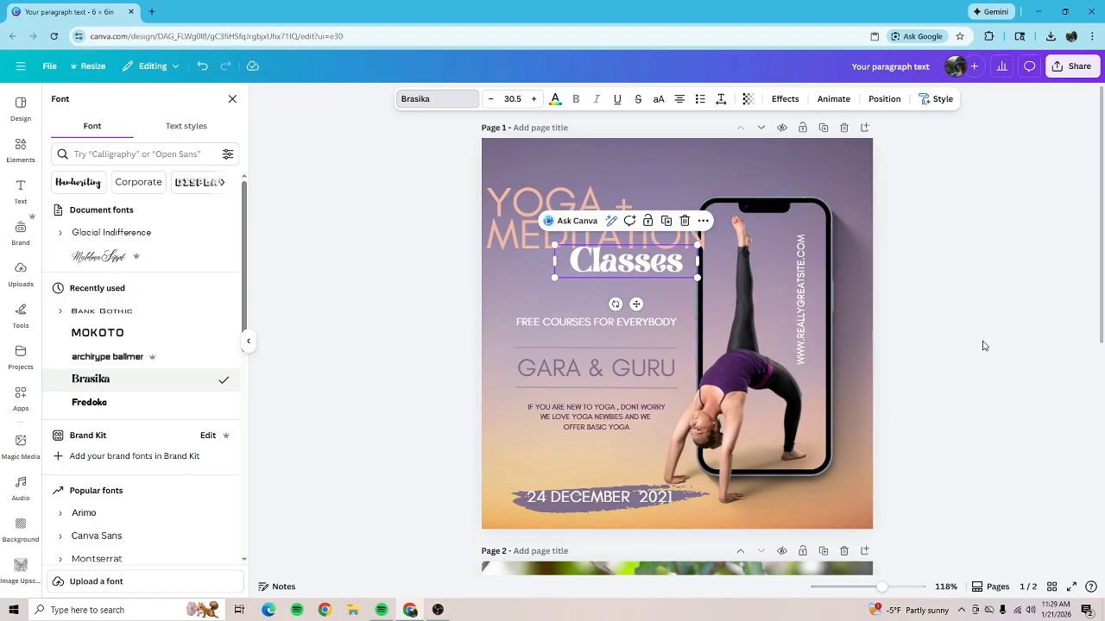
{"action": "left_click", "coordinate": [983, 342]}
{"action": "left_click", "coordinate": [950, 347]}
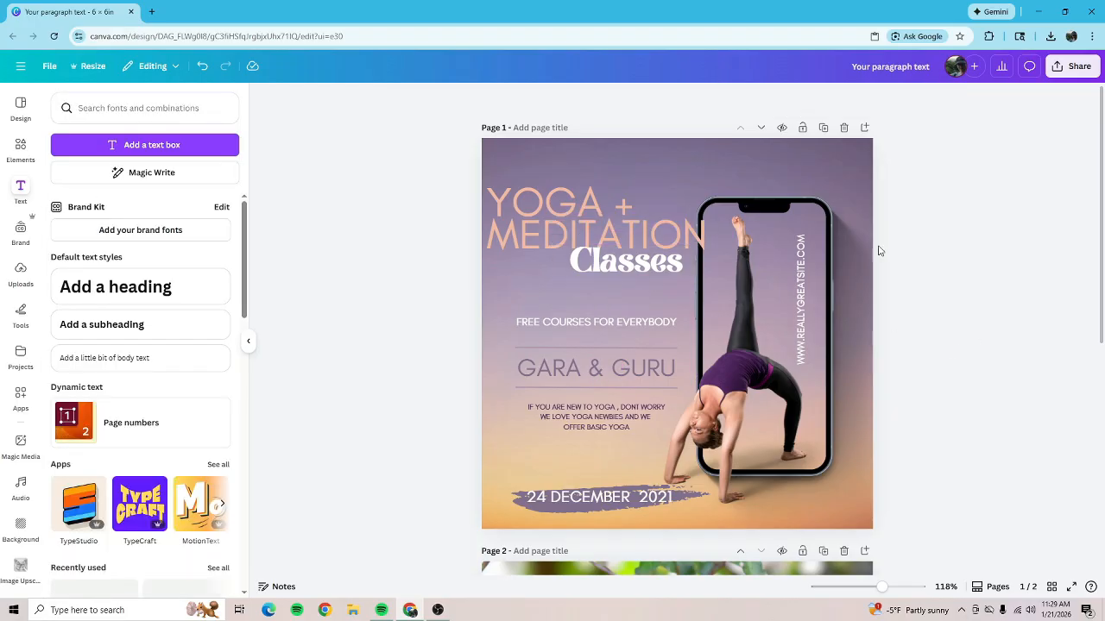
- Search the elements library for "zen studio background" and show all matching photos
{"action": "left_click", "coordinate": [739, 155]}
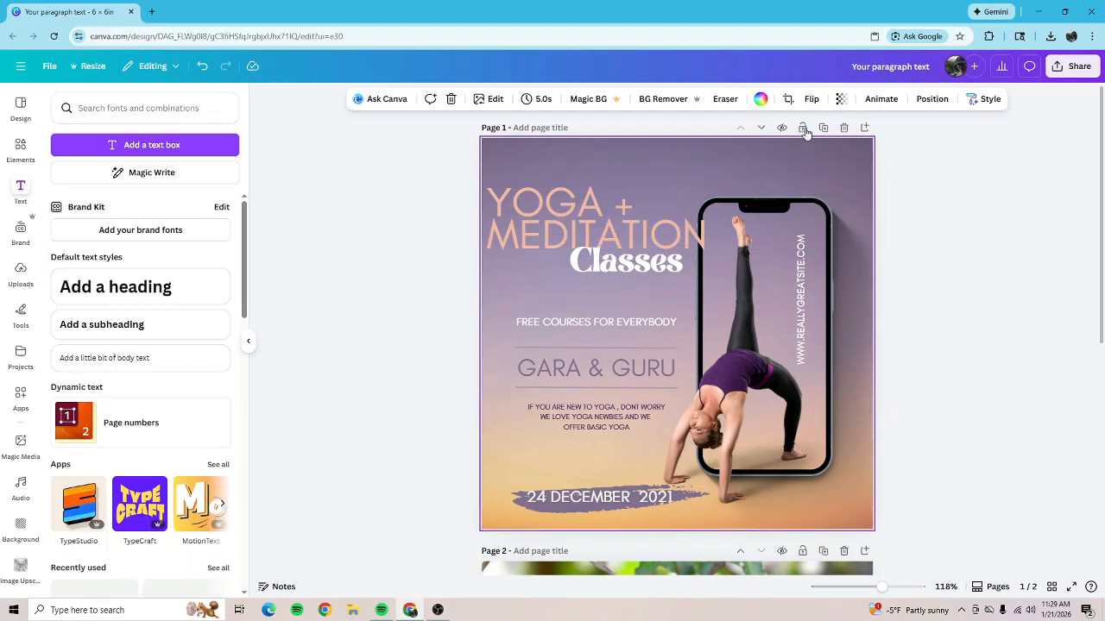
{"action": "left_click", "coordinate": [30, 166]}
{"action": "left_click", "coordinate": [119, 110]}
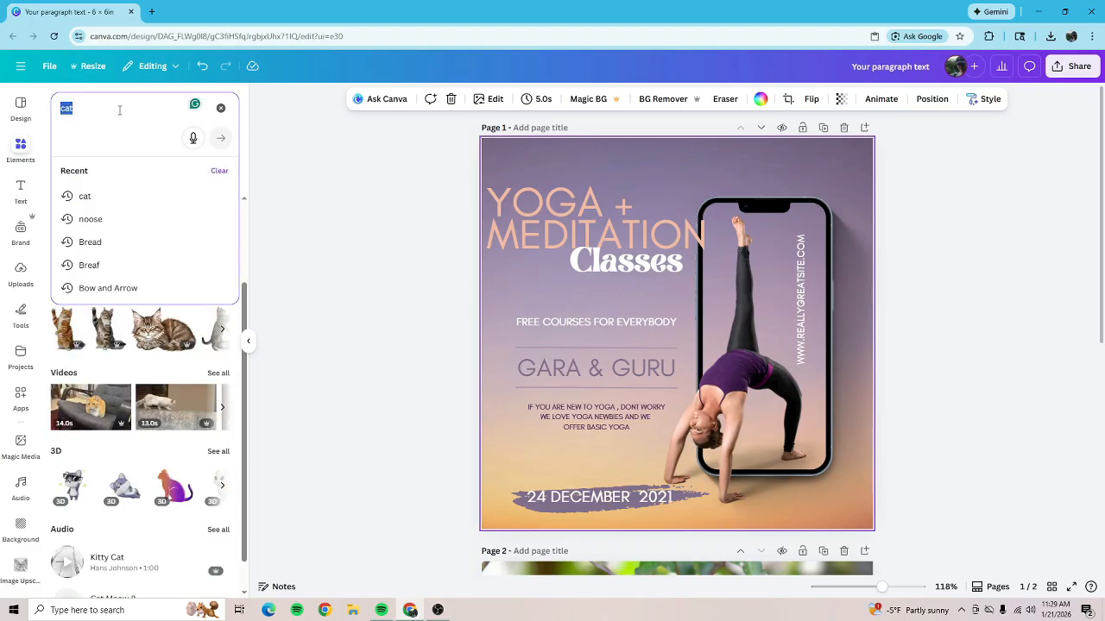
{"action": "key", "text": "BackSpace"}
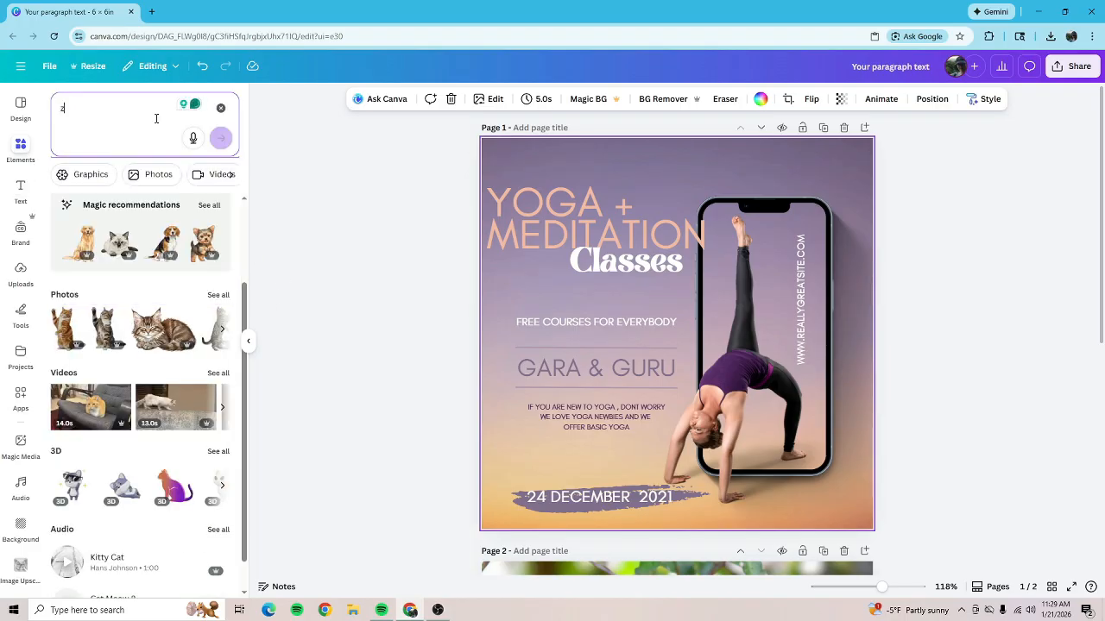
{"action": "type", "text": "zen studio"}
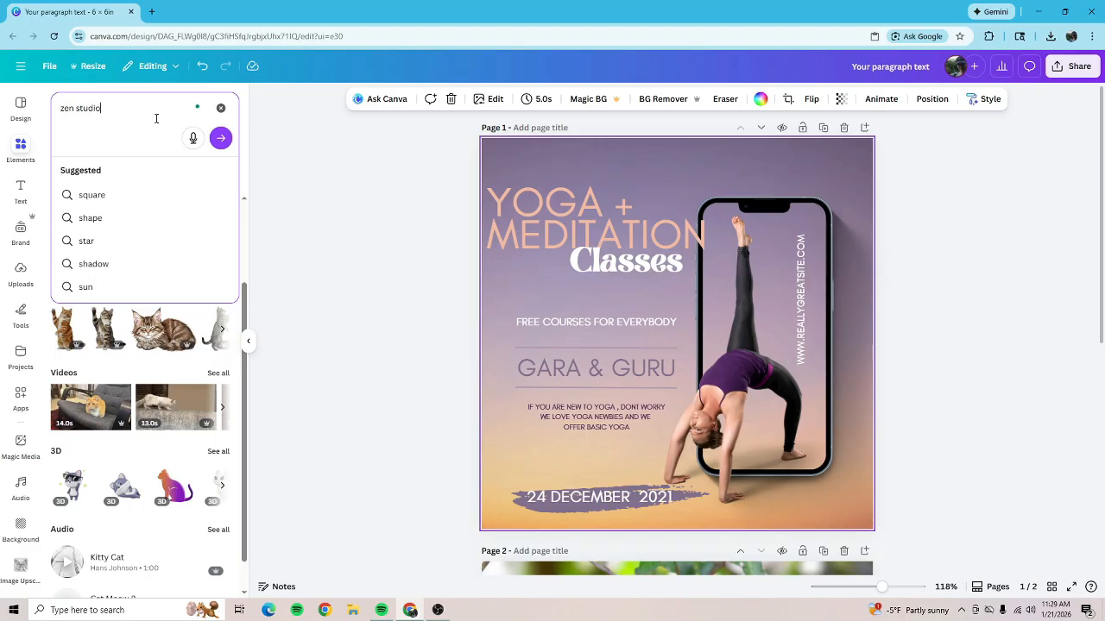
{"action": "type", "text": " background"}
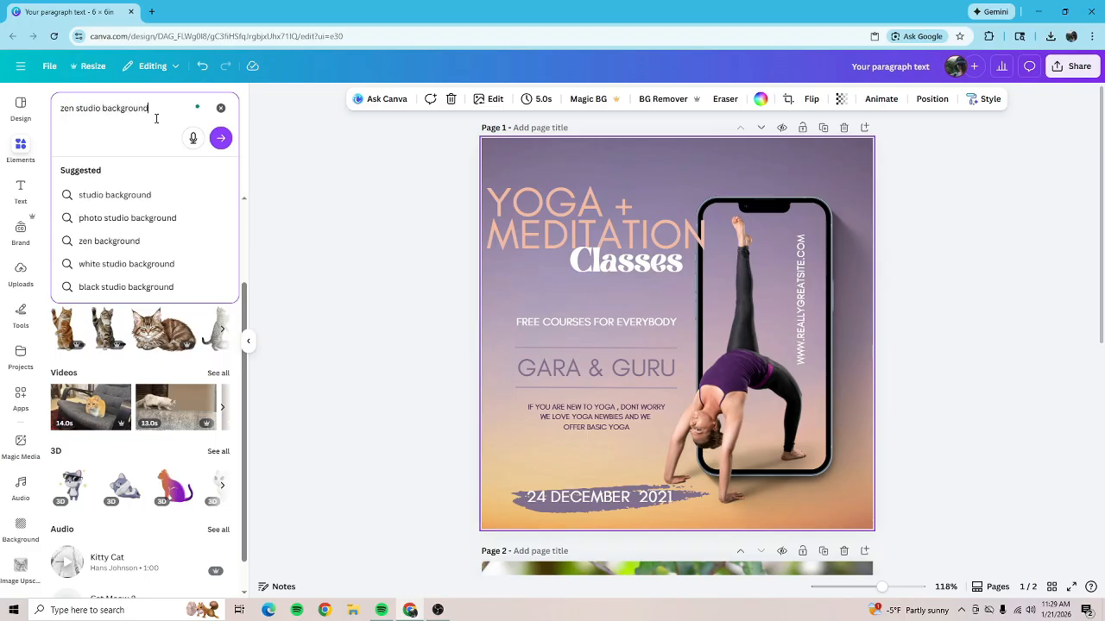
{"action": "key", "text": "Return"}
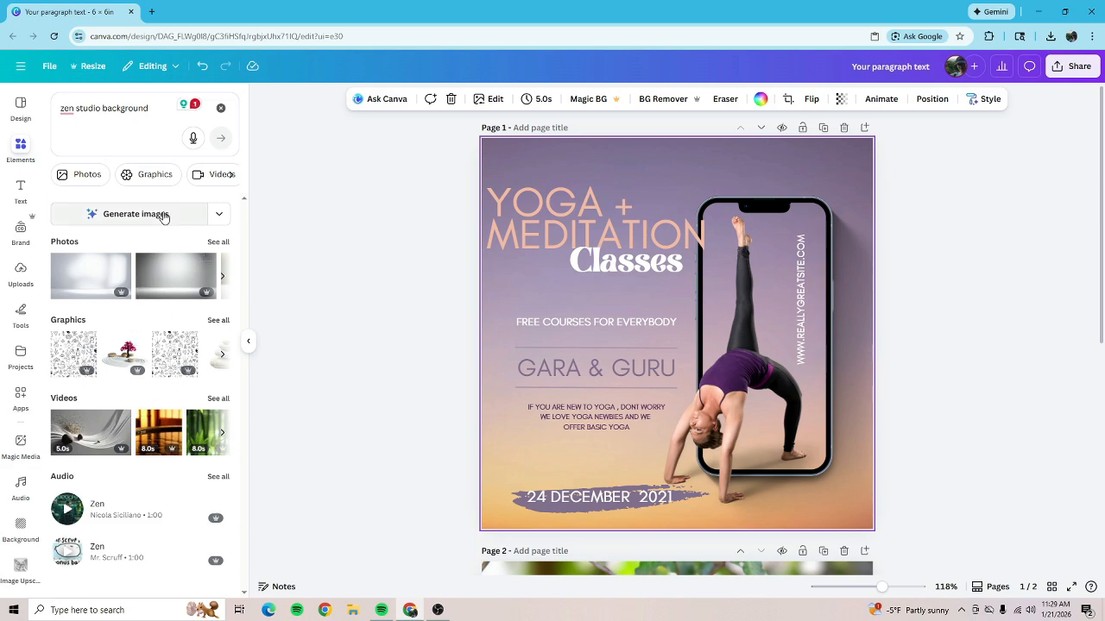
{"action": "left_click", "coordinate": [218, 243]}
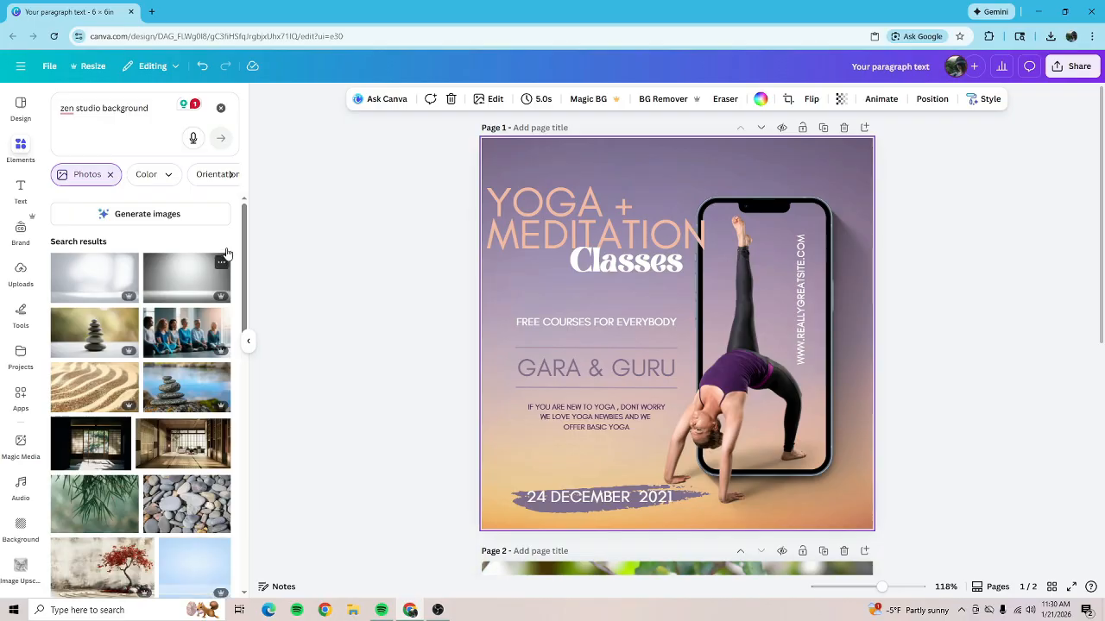
- Replace page 1's gradient background with the stacked-stones photo, scaled up to 10.57 × 6 in and sent to the back
{"action": "left_click", "coordinate": [129, 316]}
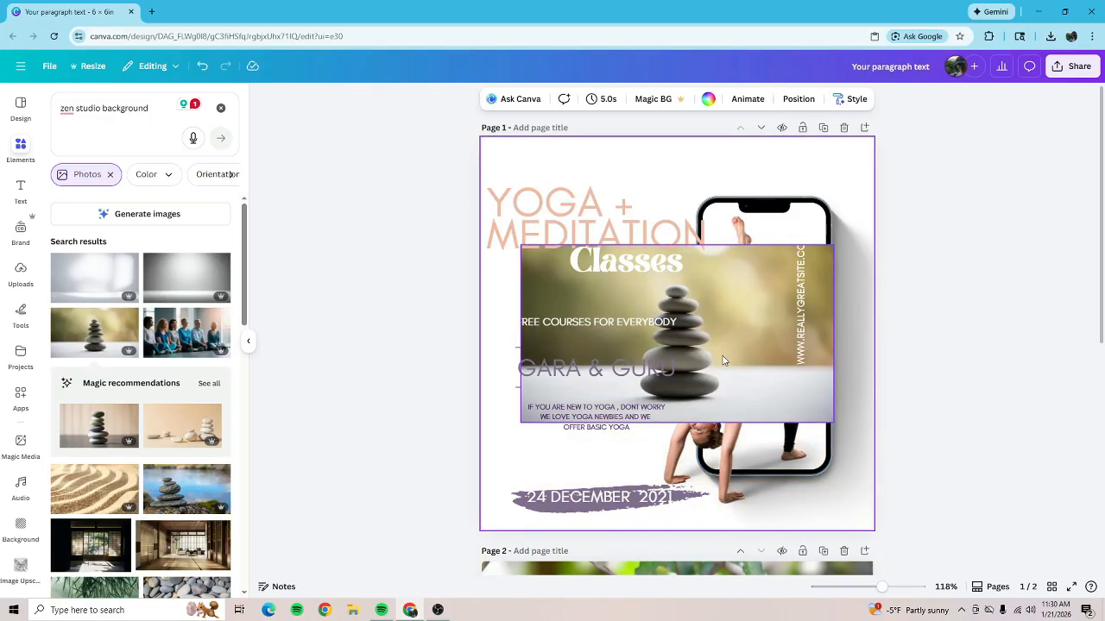
{"action": "left_click_drag", "start_coordinate": [723, 356], "coordinate": [682, 248]}
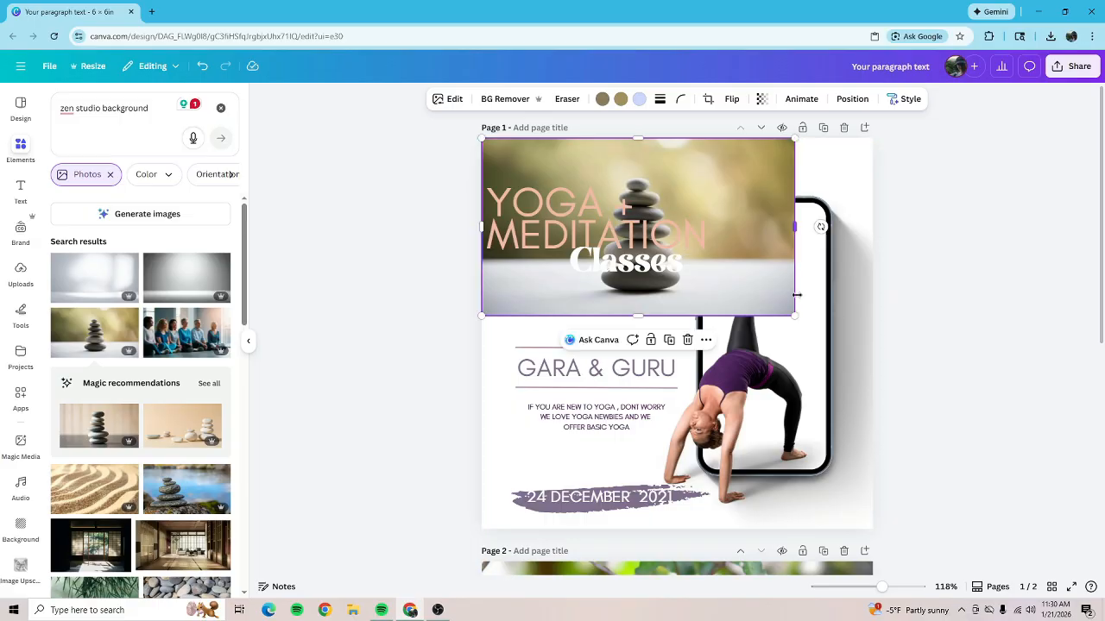
{"action": "left_click_drag", "start_coordinate": [795, 316], "coordinate": [1103, 528]}
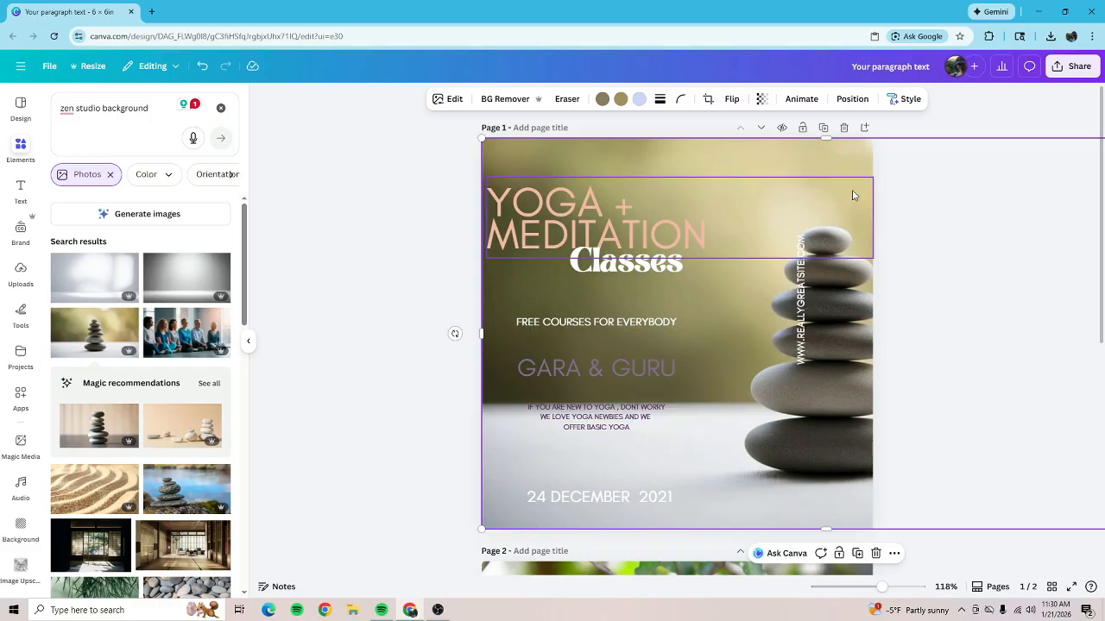
{"action": "left_click", "coordinate": [852, 99]}
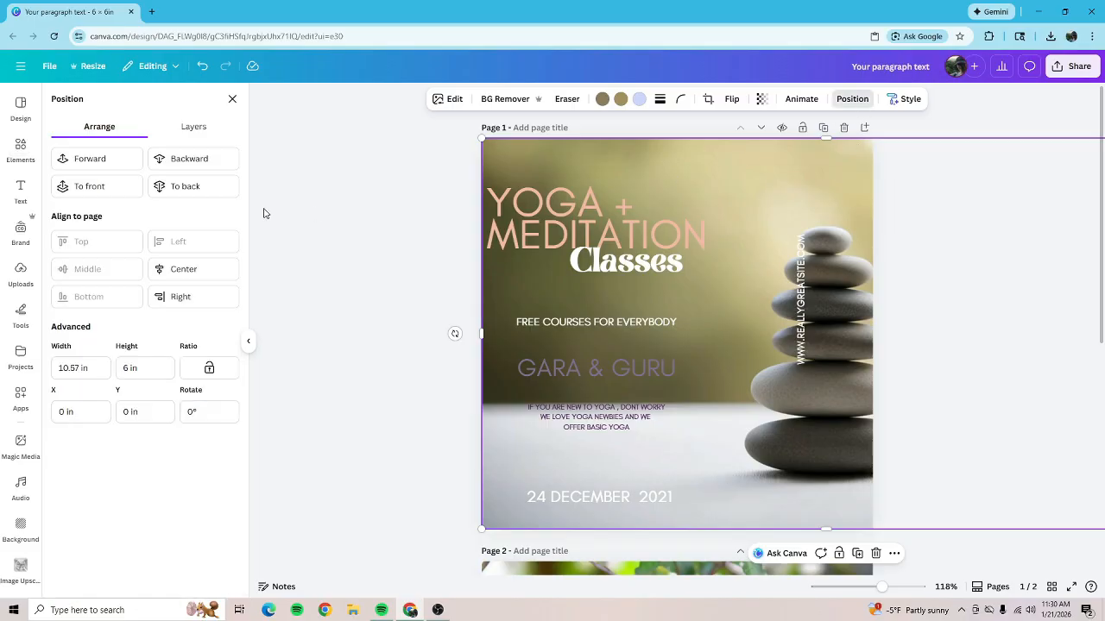
{"action": "left_click", "coordinate": [192, 198]}
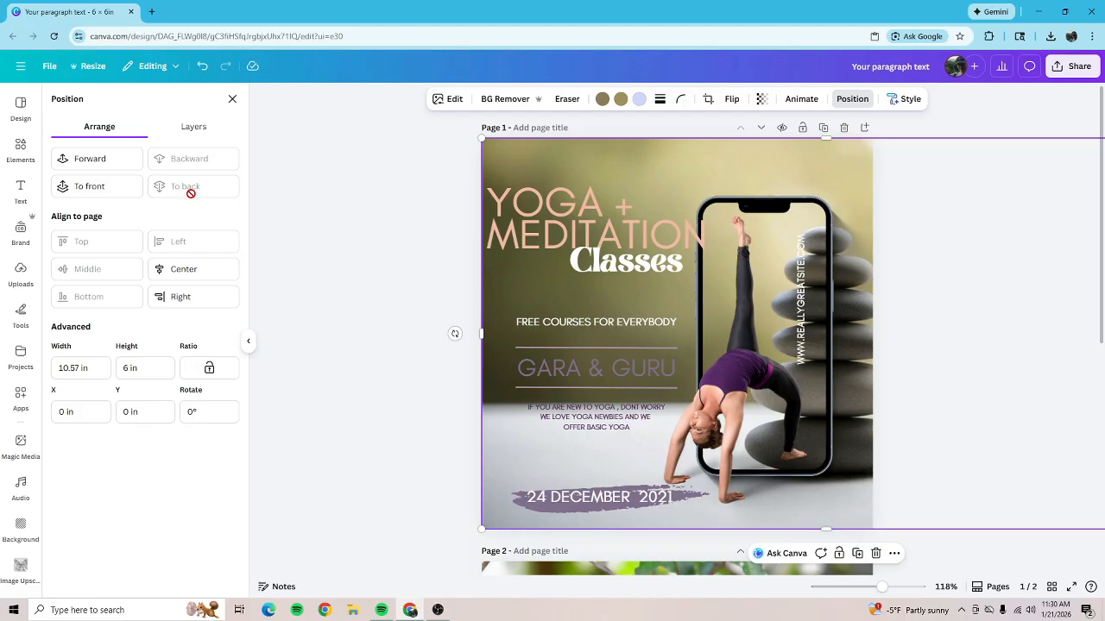
- Examine the stacking order of page 1's elements in the full layers list, from the text down to the background photo
{"action": "left_click", "coordinate": [204, 129]}
{"action": "scroll", "coordinate": [174, 352], "scroll_direction": "down", "scroll_amount": 1}
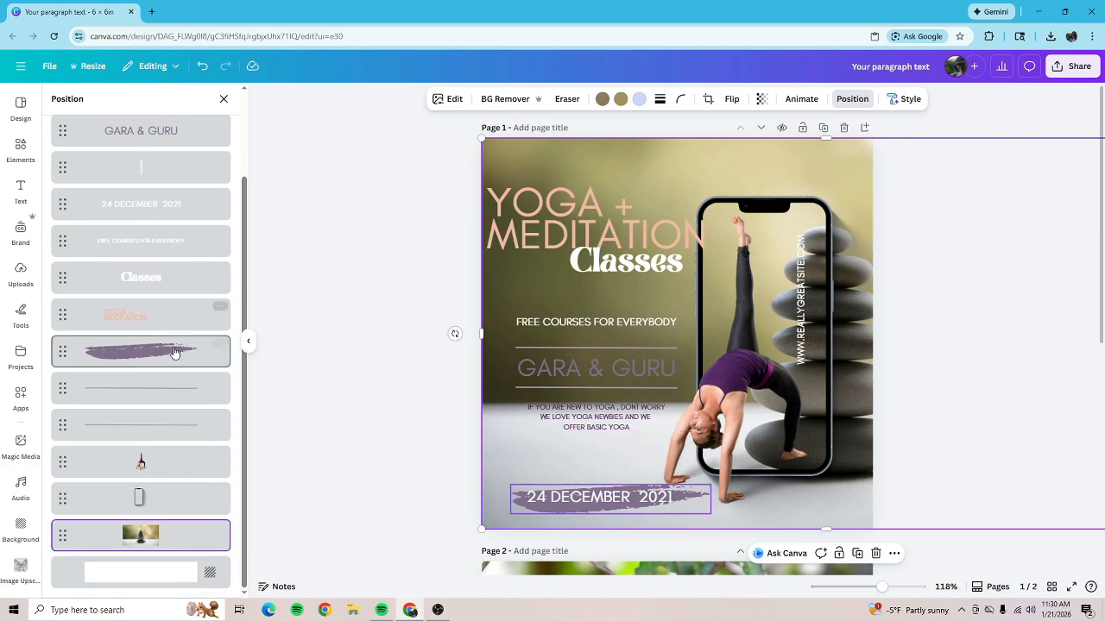
{"action": "scroll", "coordinate": [121, 125], "scroll_direction": "up", "scroll_amount": 2}
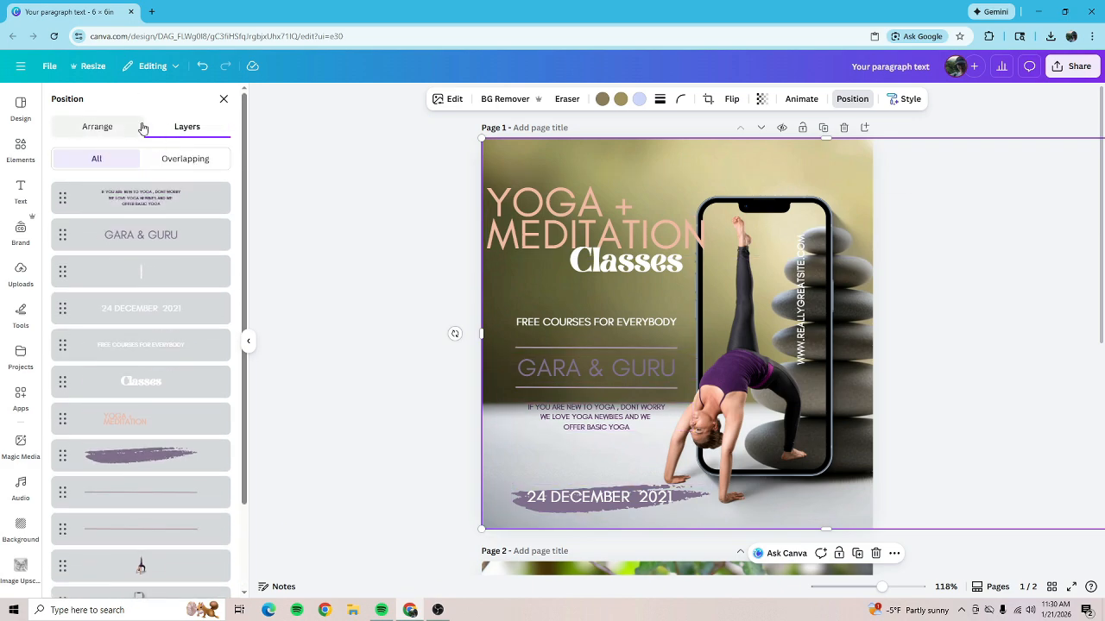
{"action": "scroll", "coordinate": [140, 258], "scroll_direction": "down", "scroll_amount": 2}
{"action": "scroll", "coordinate": [162, 304], "scroll_direction": "up", "scroll_amount": 2}
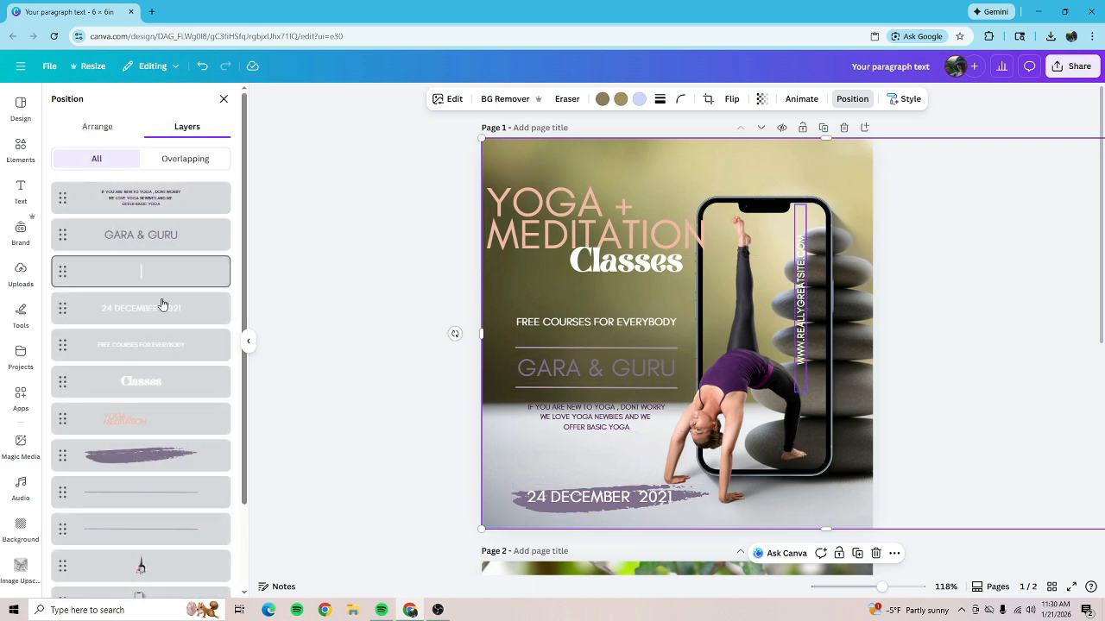
{"action": "scroll", "coordinate": [163, 304], "scroll_direction": "down", "scroll_amount": 2}
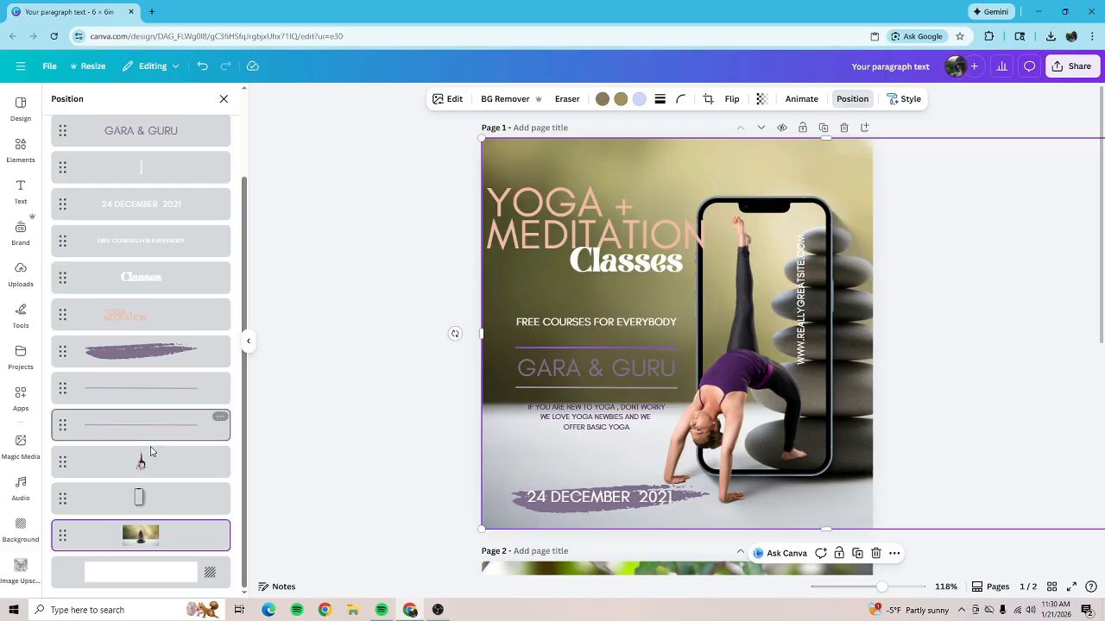
{"action": "scroll", "coordinate": [141, 495], "scroll_direction": "up", "scroll_amount": 2}
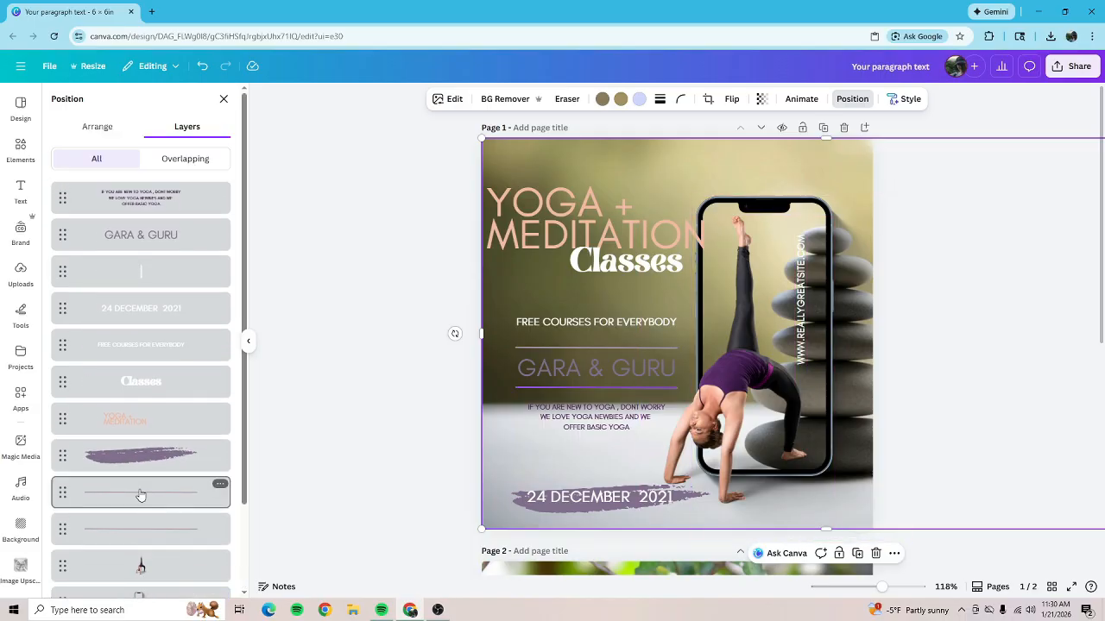
{"action": "scroll", "coordinate": [141, 495], "scroll_direction": "down", "scroll_amount": 2}
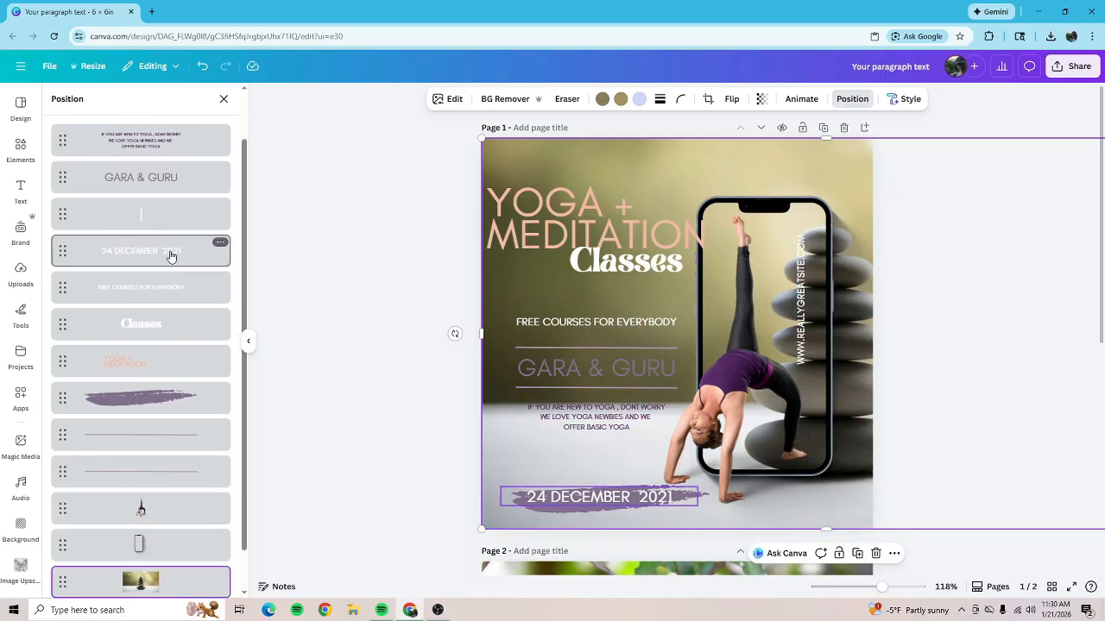
{"action": "left_click", "coordinate": [340, 320]}
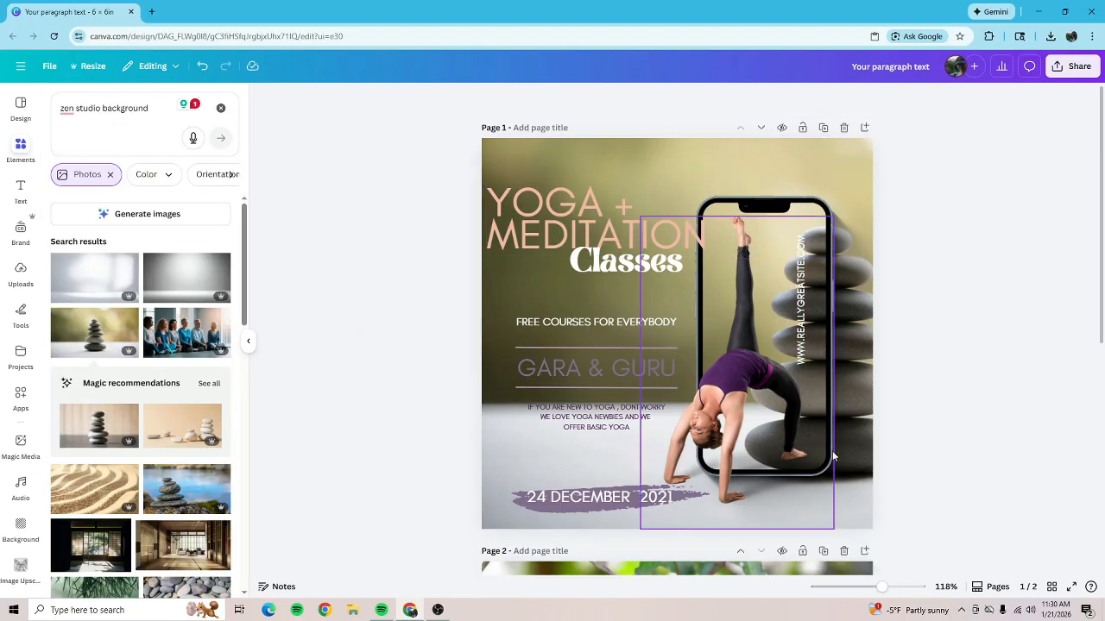
- Shift the phone frame slightly right and reposition the woman's cutout over its lower left edge
{"action": "left_click_drag", "start_coordinate": [832, 453], "coordinate": [821, 481]}
{"action": "left_click", "coordinate": [643, 465]}
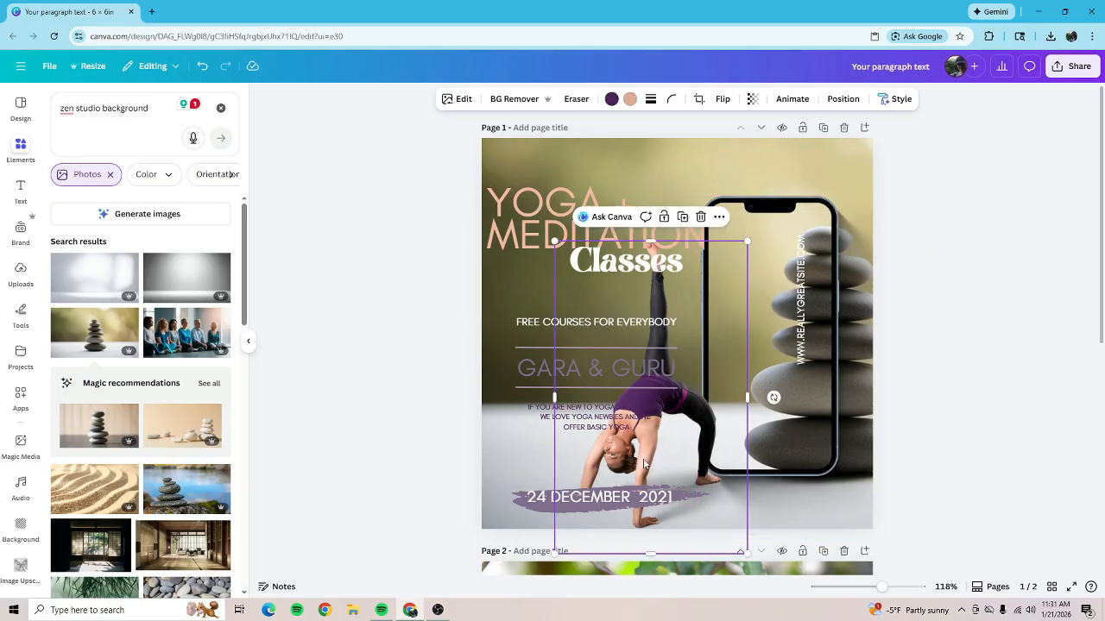
{"action": "left_click_drag", "start_coordinate": [643, 464], "coordinate": [739, 442]}
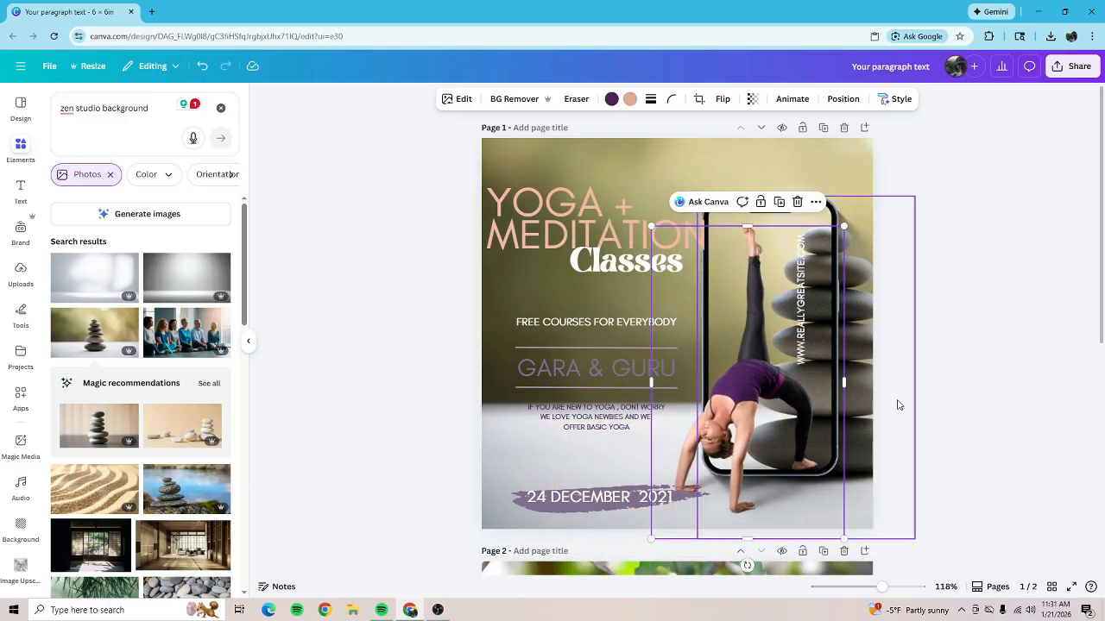
- Move the woman's cutout left toward the page centre and delete the phone frame
{"action": "left_click", "coordinate": [831, 213]}
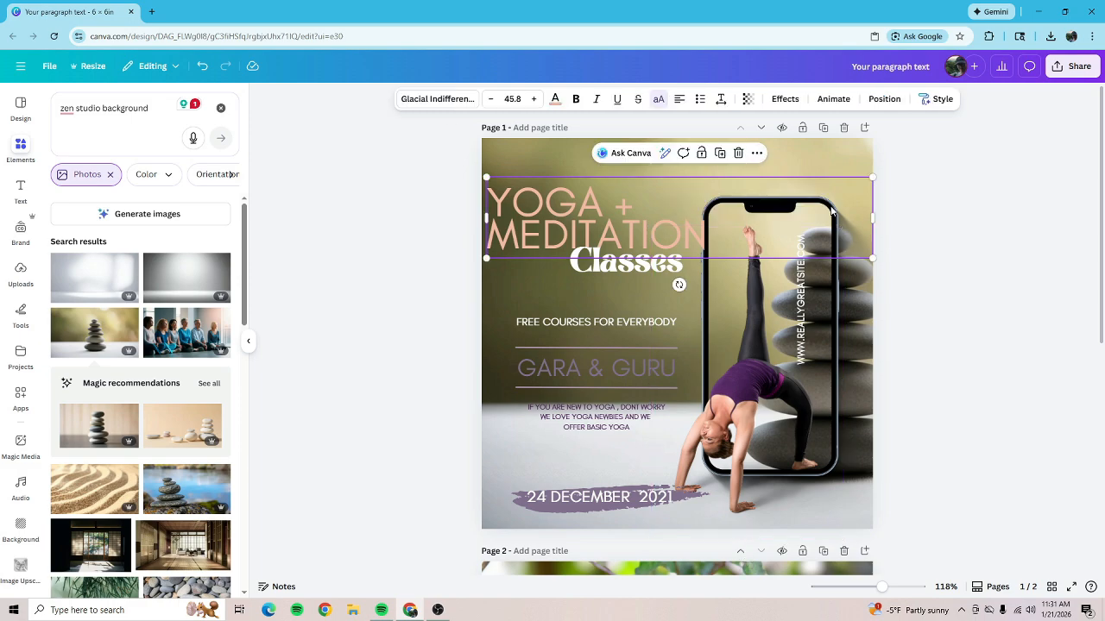
{"action": "left_click", "coordinate": [835, 388]}
{"action": "left_click_drag", "start_coordinate": [786, 436], "coordinate": [716, 420]}
{"action": "left_click", "coordinate": [752, 429]}
{"action": "key", "text": "Delete"}
{"action": "left_click", "coordinate": [978, 469]}
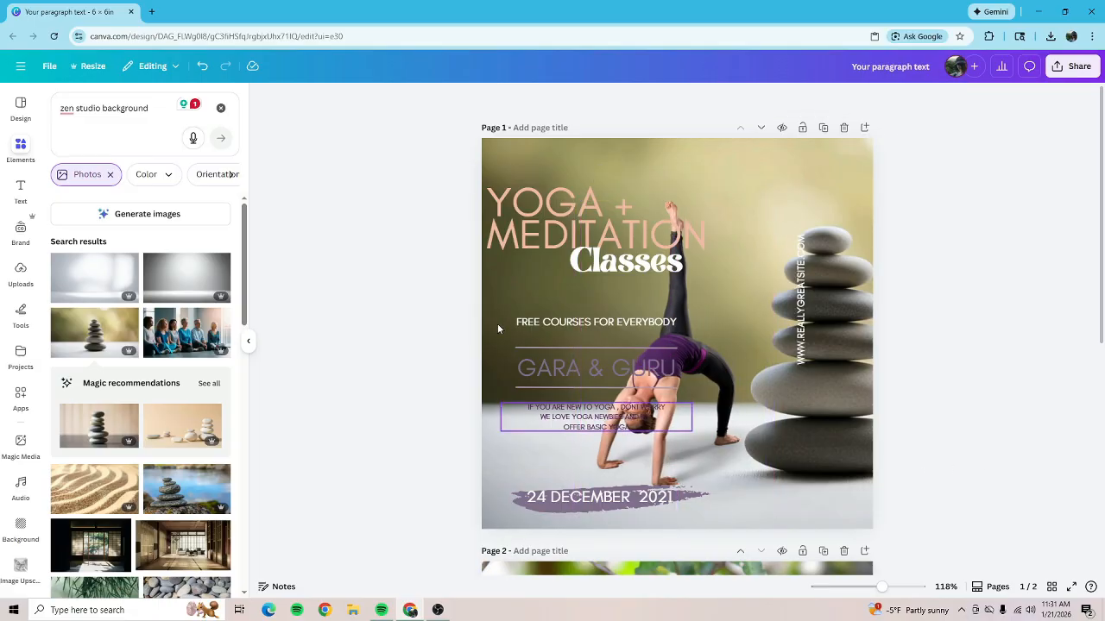
- Shrink the text and divider lines between "Classes" and the date to about half width, and place them left of the woman
{"action": "left_click_drag", "start_coordinate": [449, 302], "coordinate": [528, 425]}
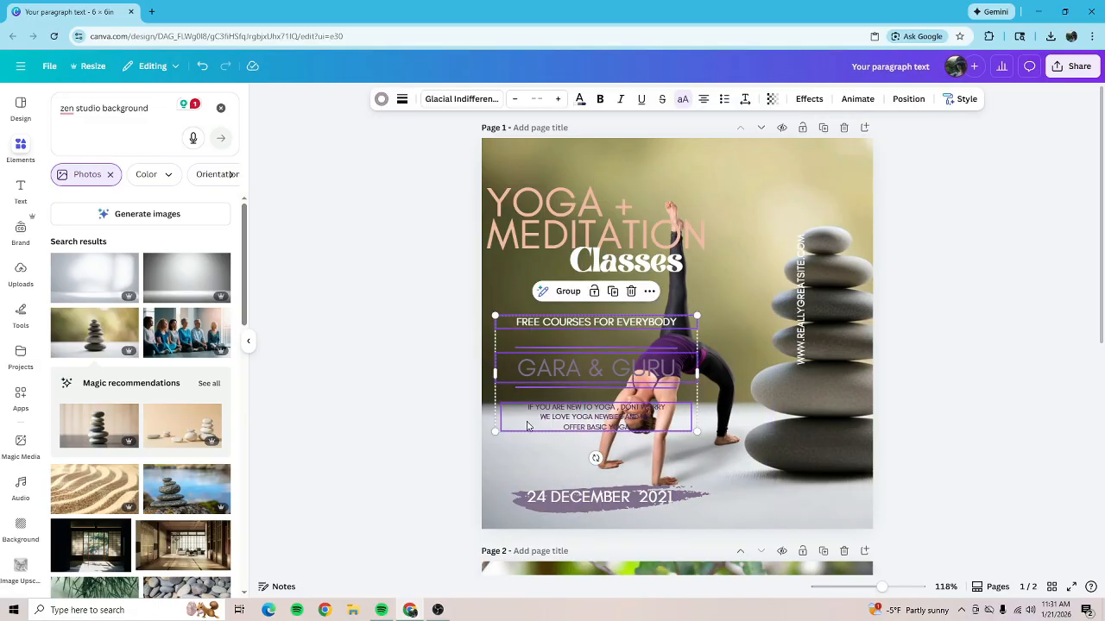
{"action": "left_click_drag", "start_coordinate": [447, 313], "coordinate": [561, 440]}
{"action": "left_click_drag", "start_coordinate": [546, 376], "coordinate": [543, 303]}
{"action": "left_click", "coordinate": [447, 341]}
{"action": "left_click_drag", "start_coordinate": [443, 291], "coordinate": [625, 425]}
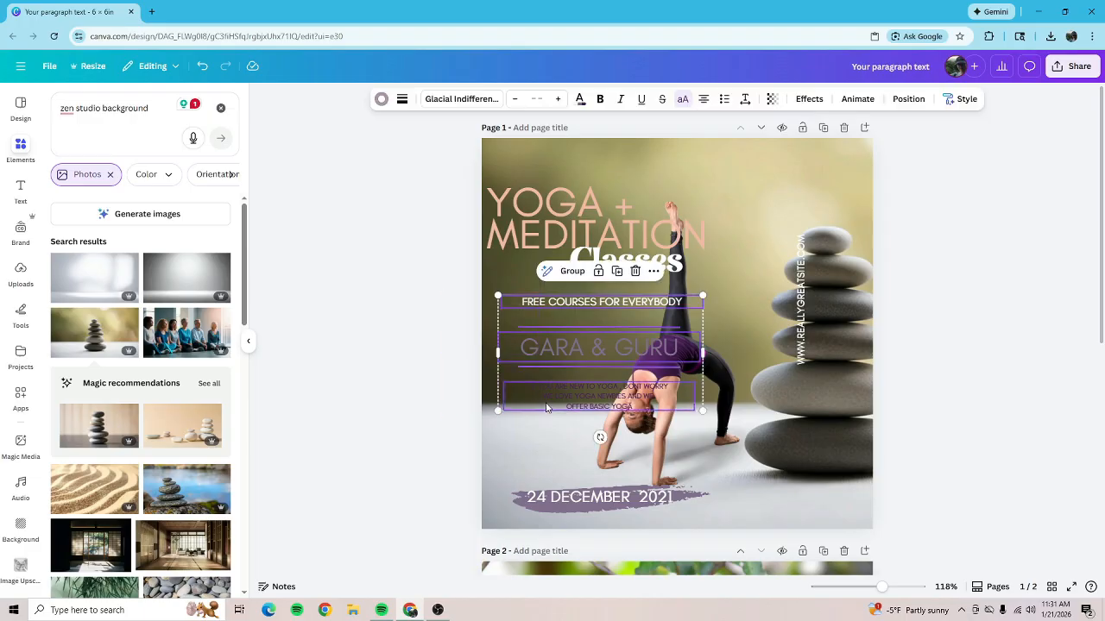
{"action": "left_click_drag", "start_coordinate": [544, 405], "coordinate": [568, 374]}
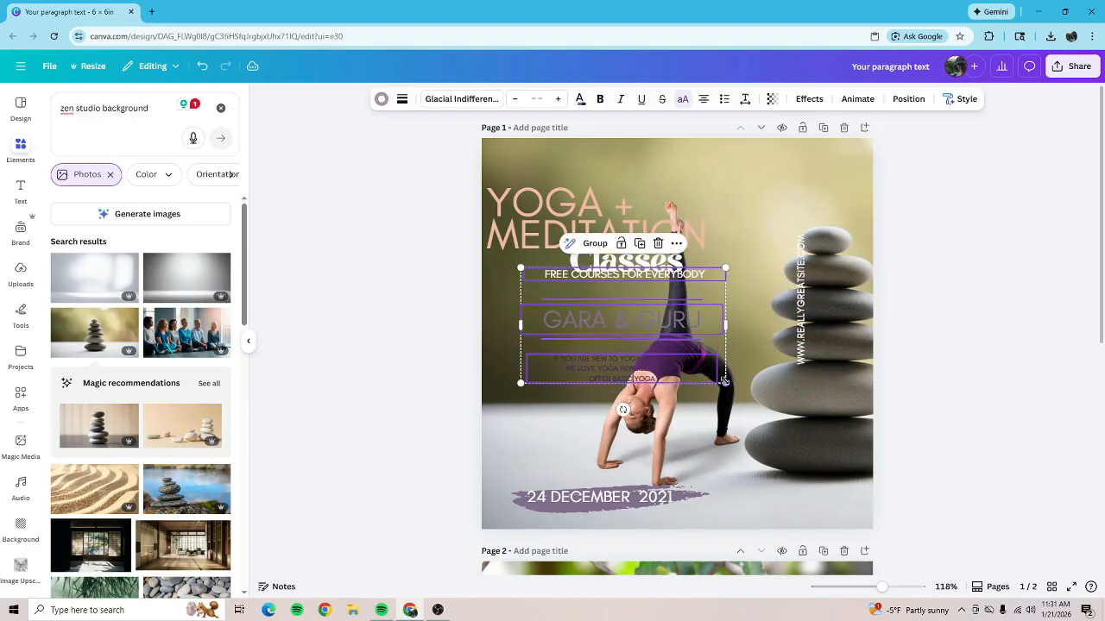
{"action": "left_click_drag", "start_coordinate": [730, 385], "coordinate": [547, 357]}
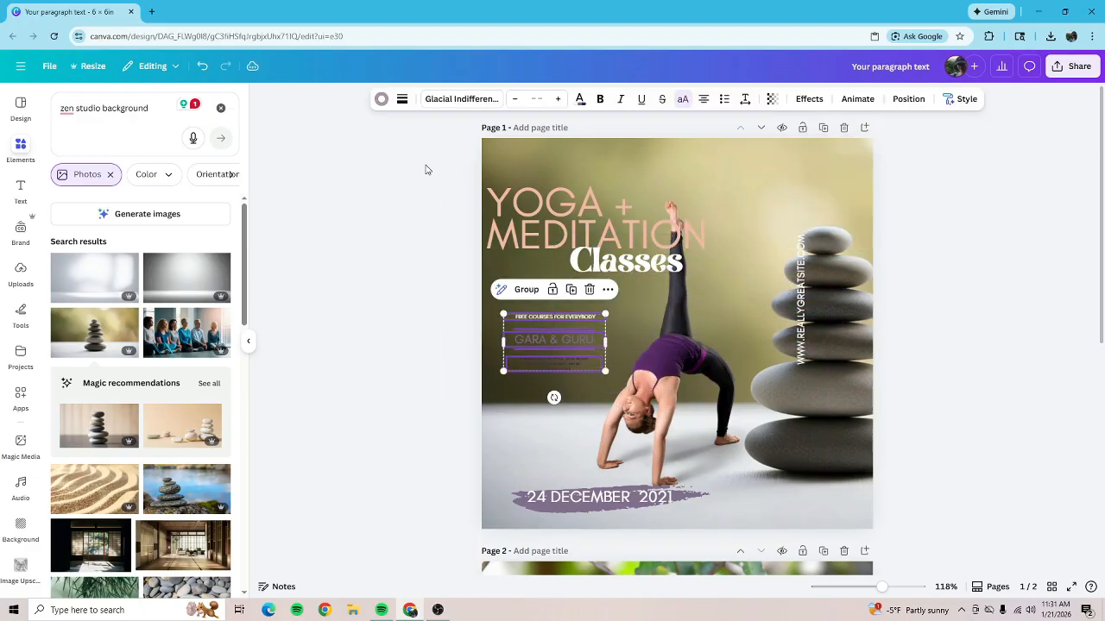
- Enlarge the shrunken block's text, bringing its body paragraph to size 12.9, and widen the block until "FREE COURSES FOR EVERYBODY" fits on one line
{"action": "left_click", "coordinate": [561, 100]}
{"action": "left_click", "coordinate": [561, 100]}
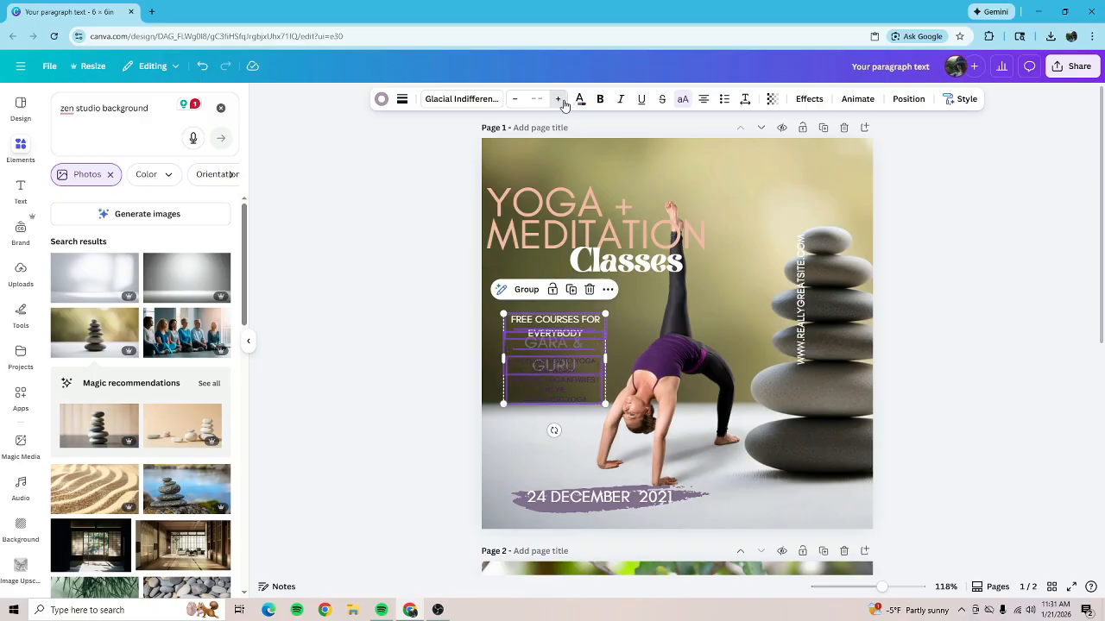
{"action": "left_click", "coordinate": [561, 100]}
{"action": "left_click", "coordinate": [561, 99]}
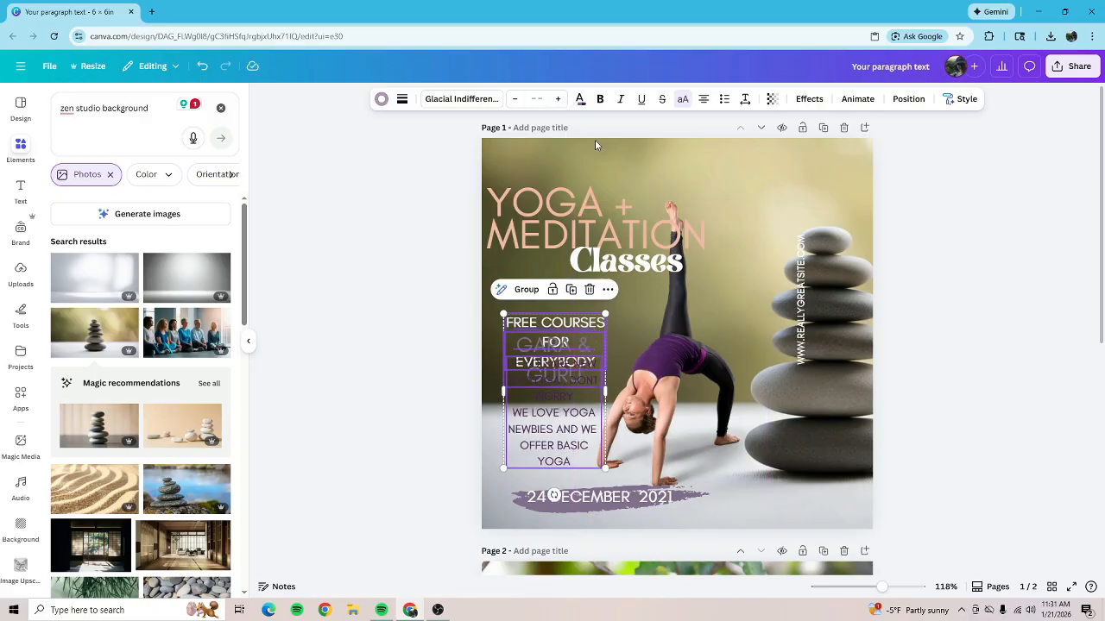
{"action": "left_click_drag", "start_coordinate": [605, 390], "coordinate": [688, 429]}
{"action": "left_click", "coordinate": [900, 387]}
- Move the "GARA & GURU" text down so it sits below the divider line
{"action": "left_click", "coordinate": [688, 393]}
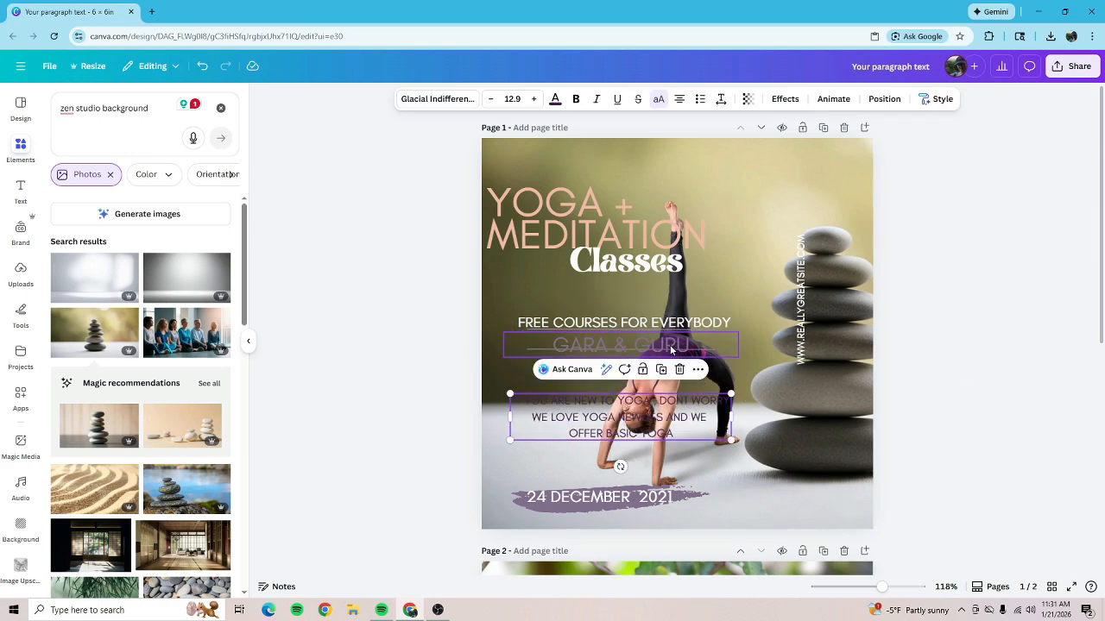
{"action": "left_click_drag", "start_coordinate": [671, 350], "coordinate": [671, 370]}
{"action": "left_click", "coordinate": [992, 363]}
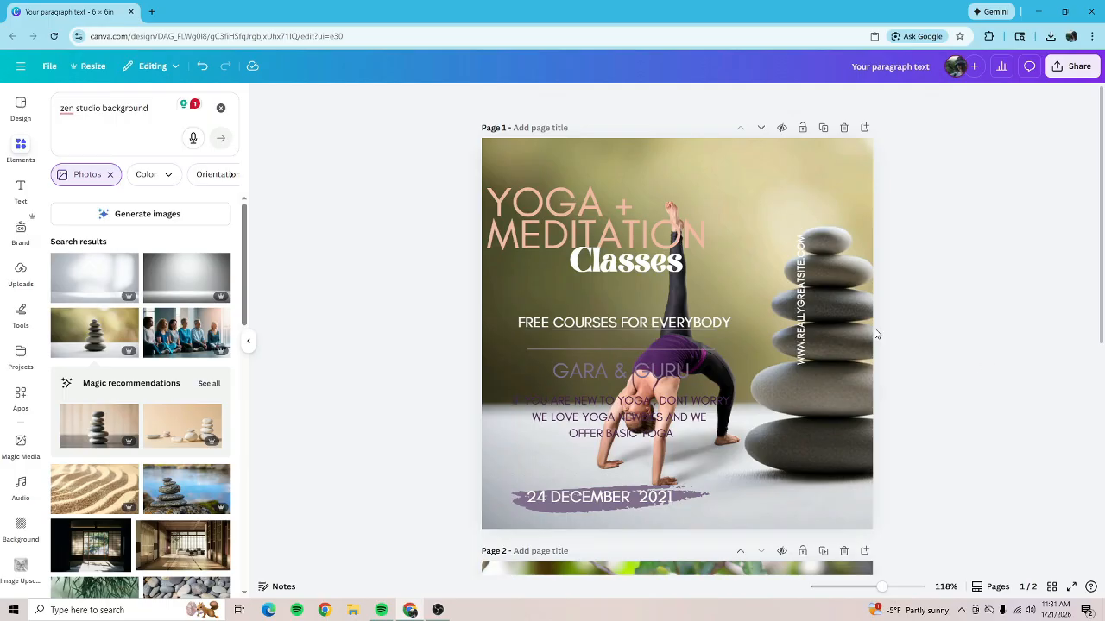
- Move the woman's cutout to the page's lower right in front of the stones, and shift the vertical website text right, clear of her leg
{"action": "left_click_drag", "start_coordinate": [677, 322], "coordinate": [790, 349]}
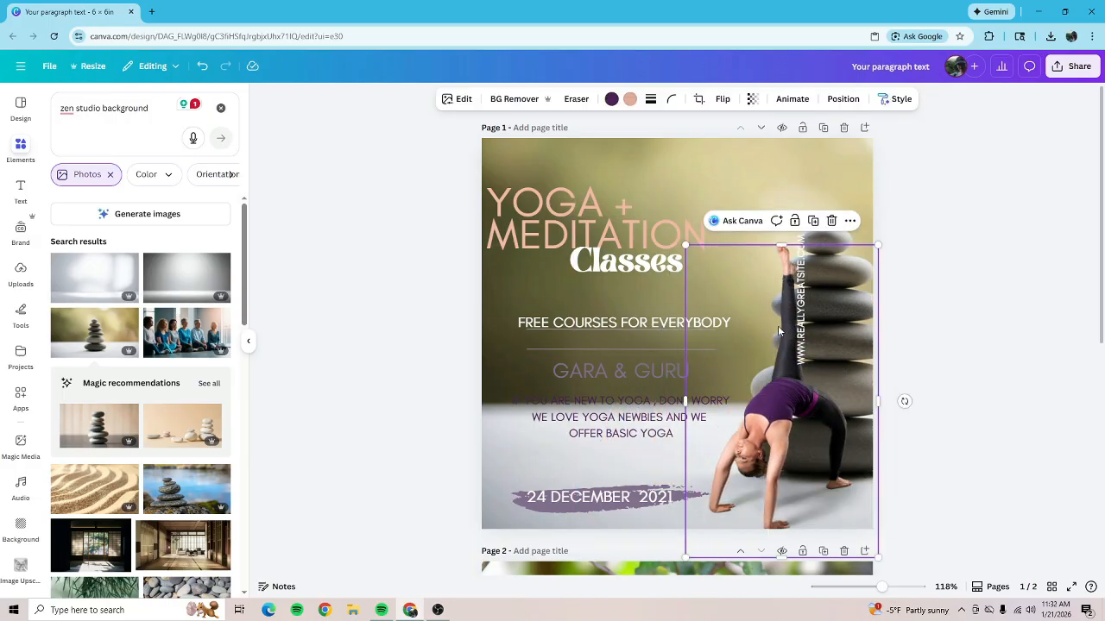
{"action": "left_click", "coordinate": [800, 332]}
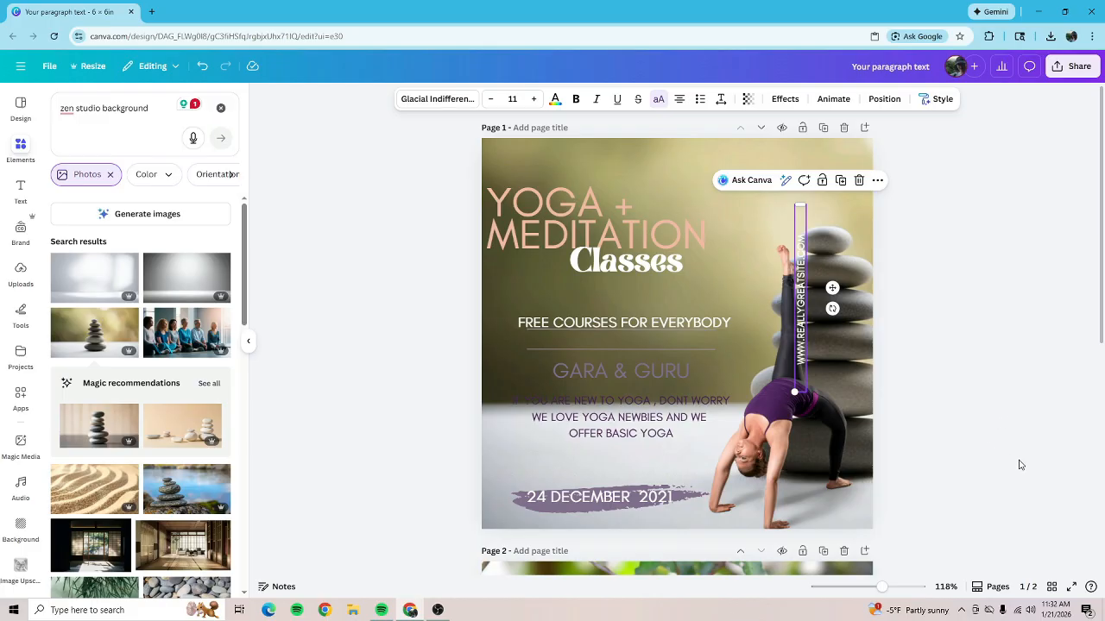
{"action": "left_click_drag", "start_coordinate": [800, 358], "coordinate": [820, 359]}
{"action": "left_click", "coordinate": [912, 391]}
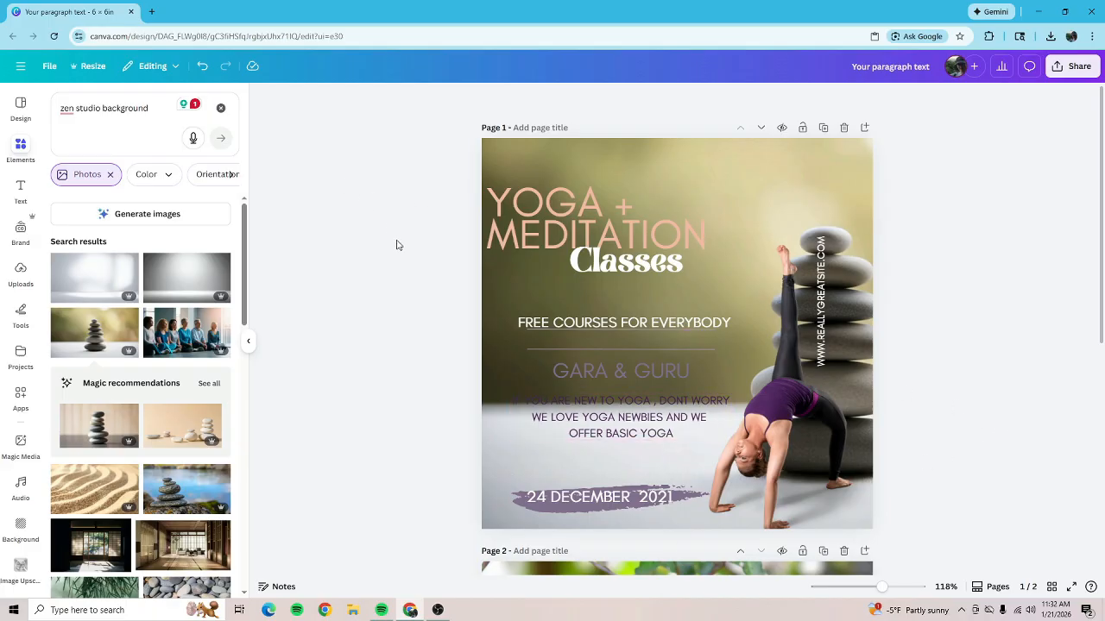
- Move the "IF YOU ARE NEW TO YOGA" paragraph down onto the light area just above the date
{"action": "left_click_drag", "start_coordinate": [642, 434], "coordinate": [638, 459]}
{"action": "left_click", "coordinate": [998, 457]}
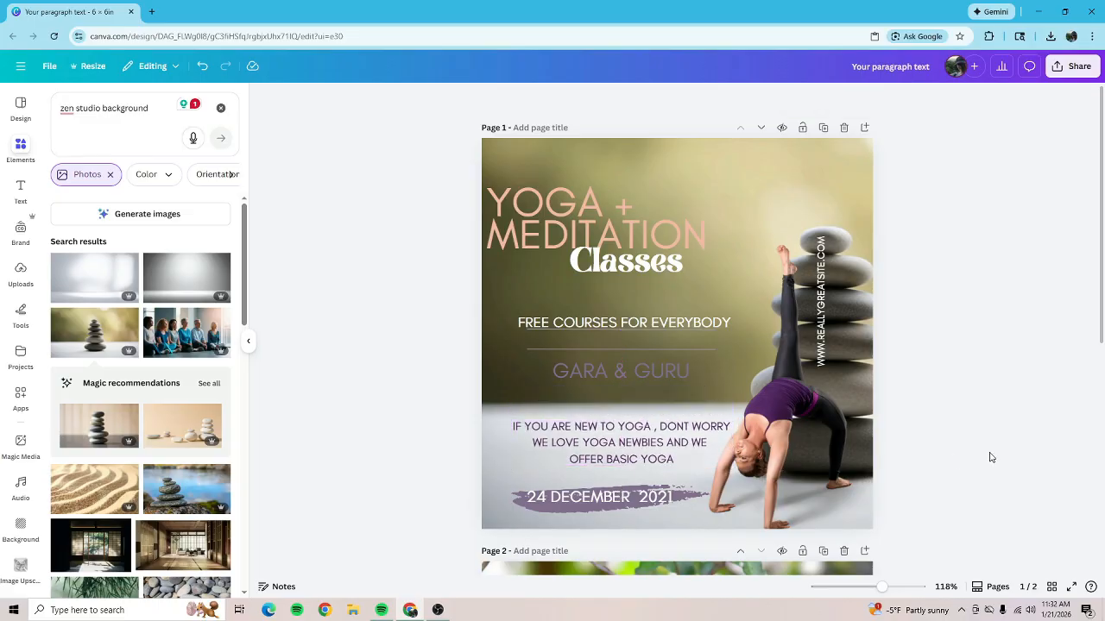
{"action": "scroll", "coordinate": [990, 458], "scroll_direction": "down", "scroll_amount": 5}
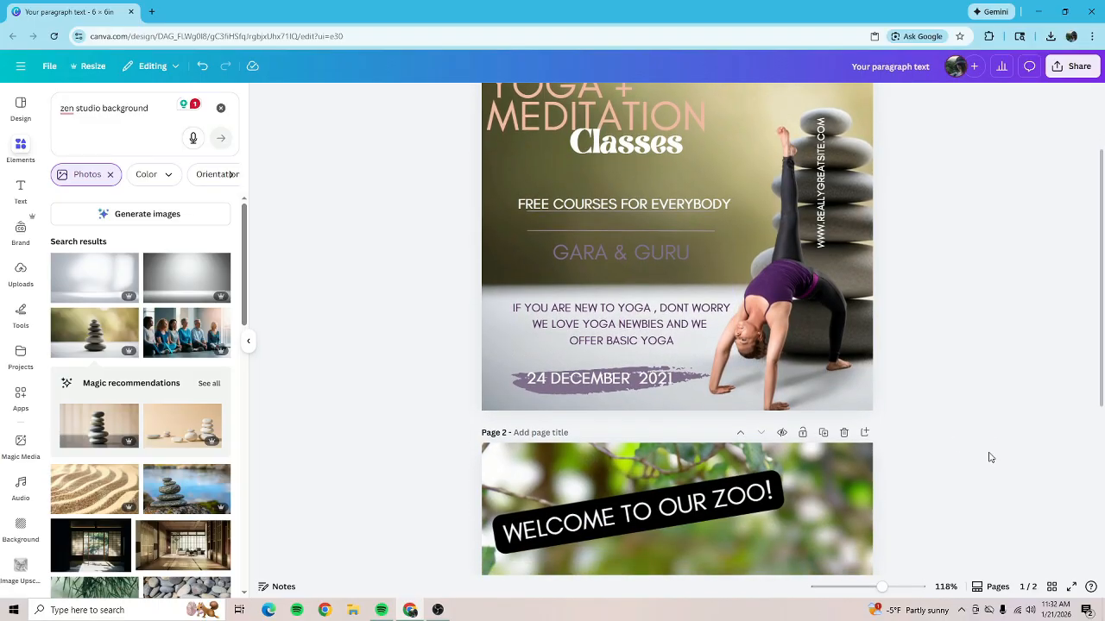
{"action": "scroll", "coordinate": [990, 457], "scroll_direction": "up", "scroll_amount": 5}
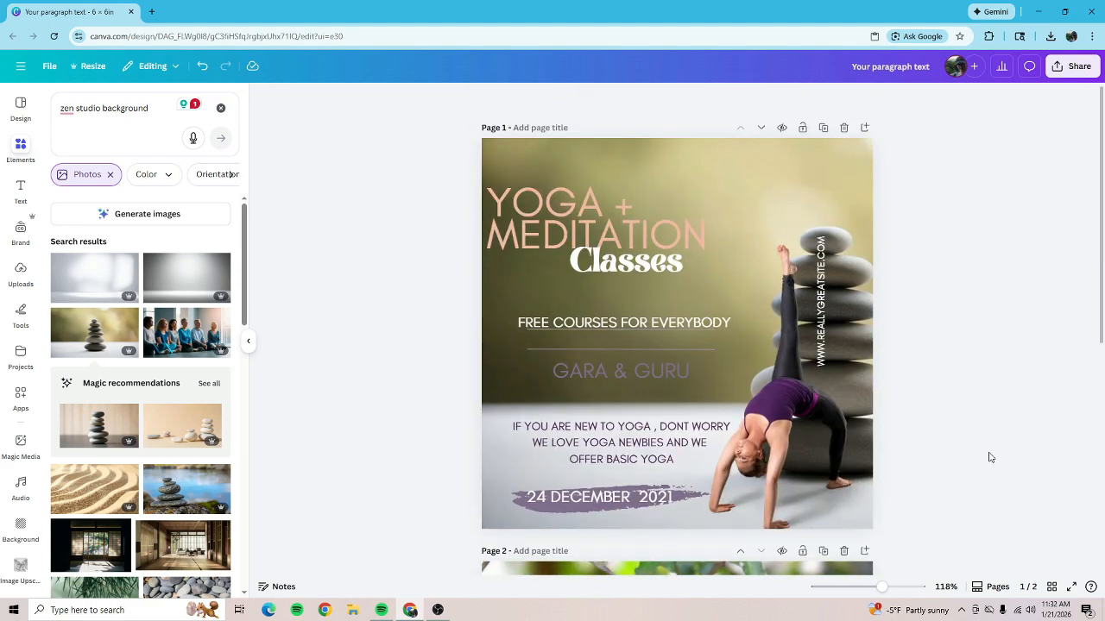